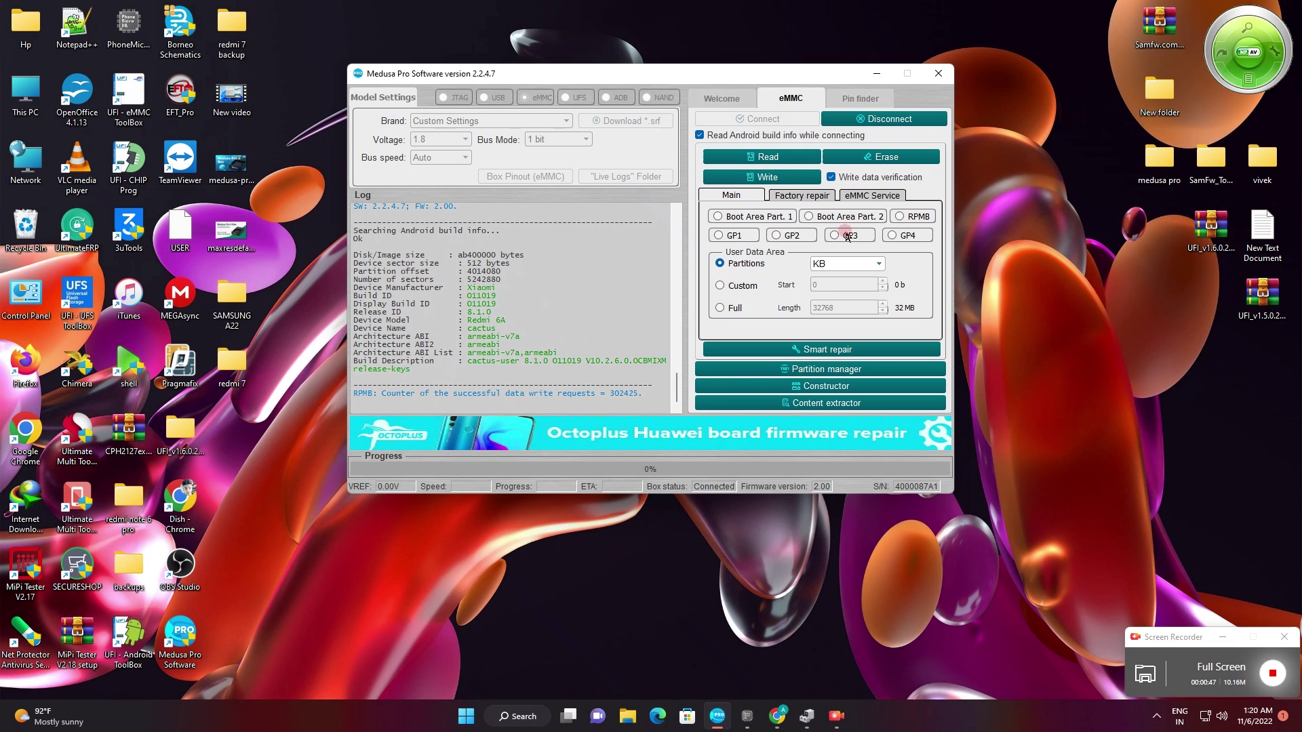
Run the Smart report from the eMMC services and review the device details and EXTCSD info in the log
{"action": "left_click", "coordinate": [871, 197]}
{"action": "left_click", "coordinate": [880, 252]}
{"action": "left_click_drag", "start_coordinate": [628, 378], "coordinate": [425, 320]}
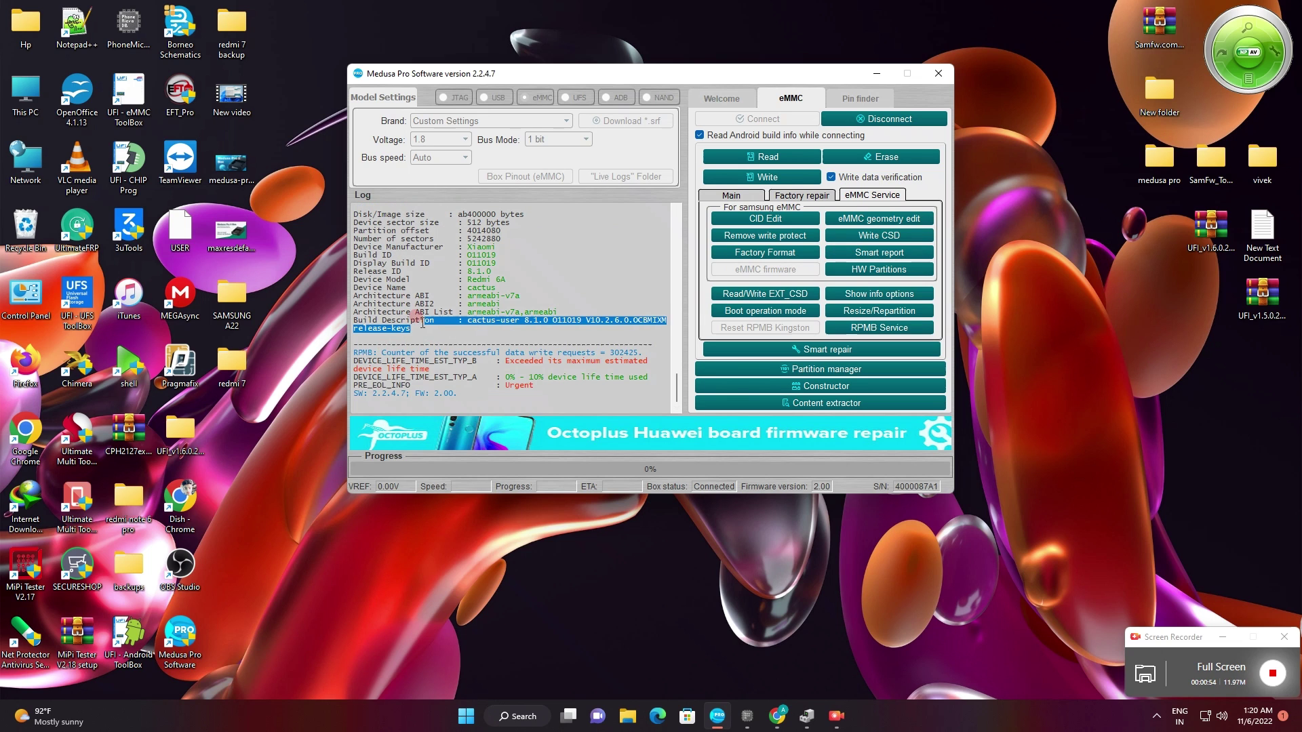
{"action": "scroll", "coordinate": [511, 288], "scroll_direction": "up", "scroll_amount": 2}
{"action": "scroll", "coordinate": [512, 288], "scroll_direction": "up", "scroll_amount": 20}
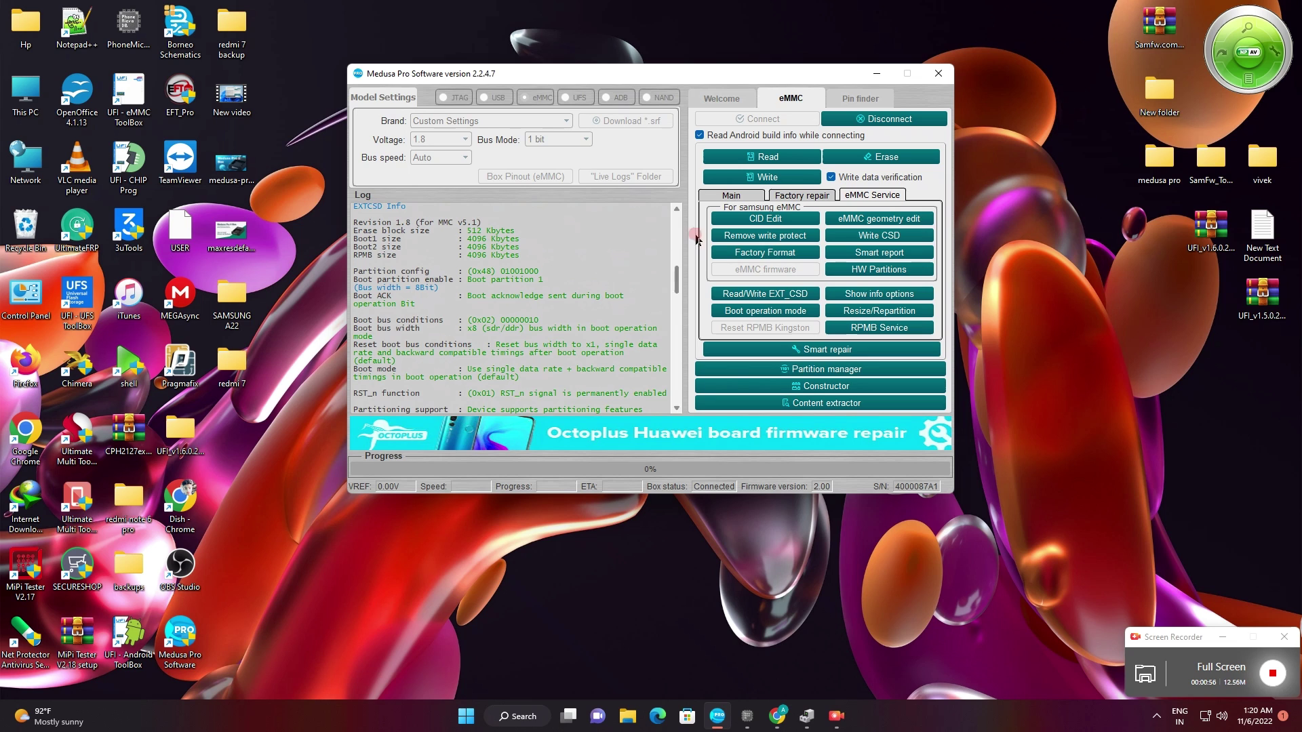
Start a Read EXT_CSD operation and create a folder named Redmi 6a on the Desktop as its save location
{"action": "left_click", "coordinate": [765, 293]}
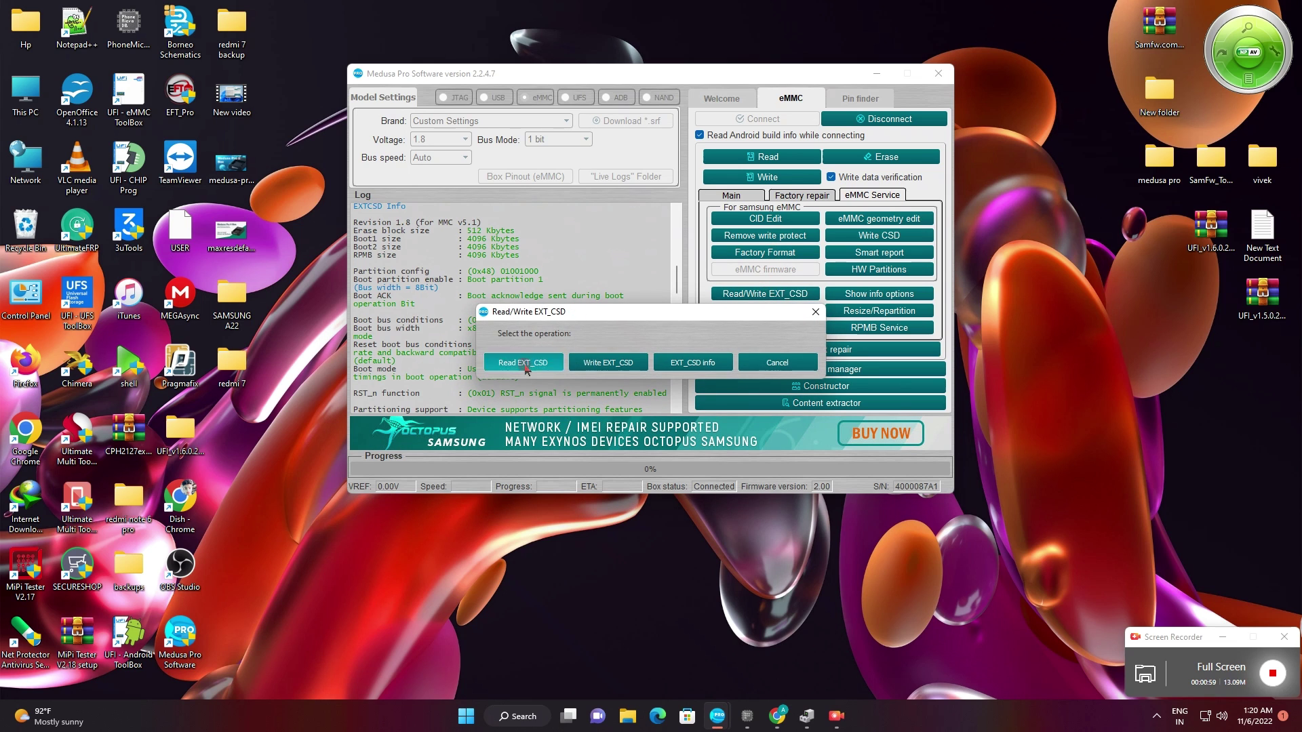
{"action": "left_click", "coordinate": [525, 366]}
{"action": "left_click", "coordinate": [407, 202]}
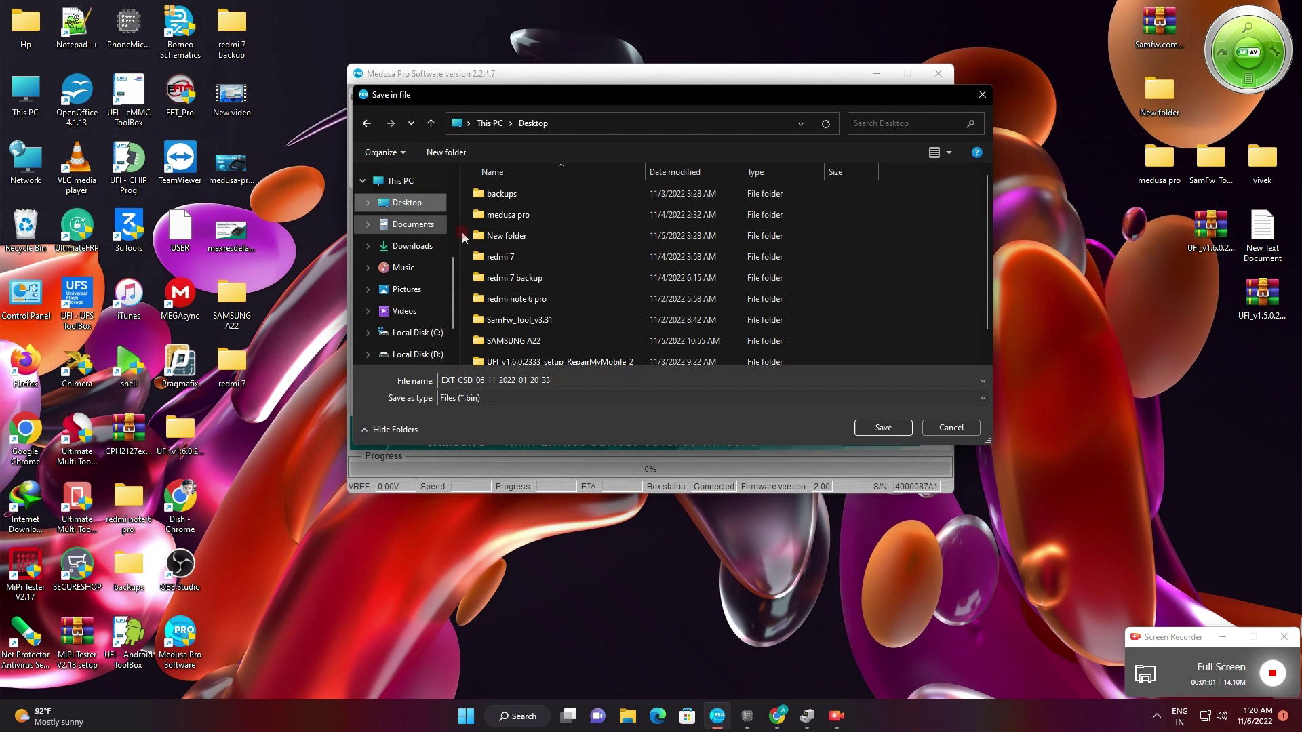
{"action": "right_click", "coordinate": [913, 301]}
{"action": "mouse_move", "coordinate": [970, 414]}
{"action": "left_click", "coordinate": [1044, 419]}
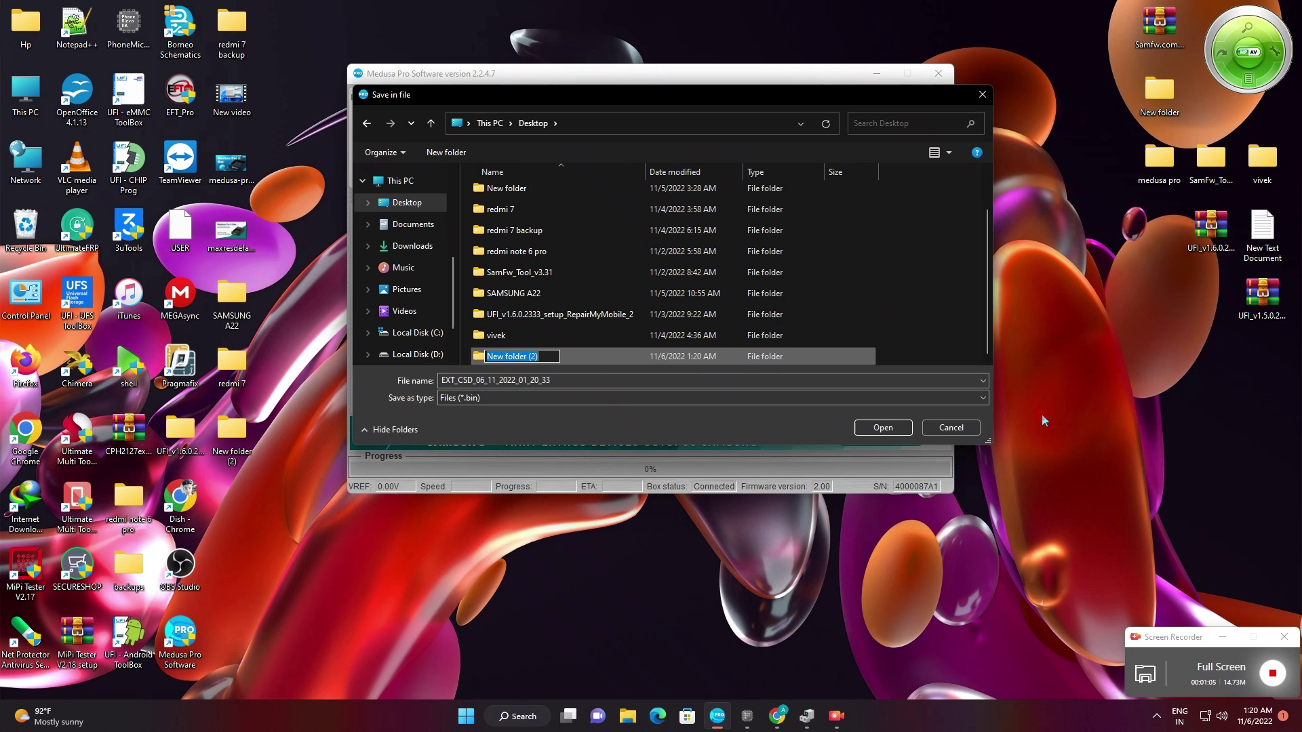
{"action": "type", "text": "Redmi 6a"}
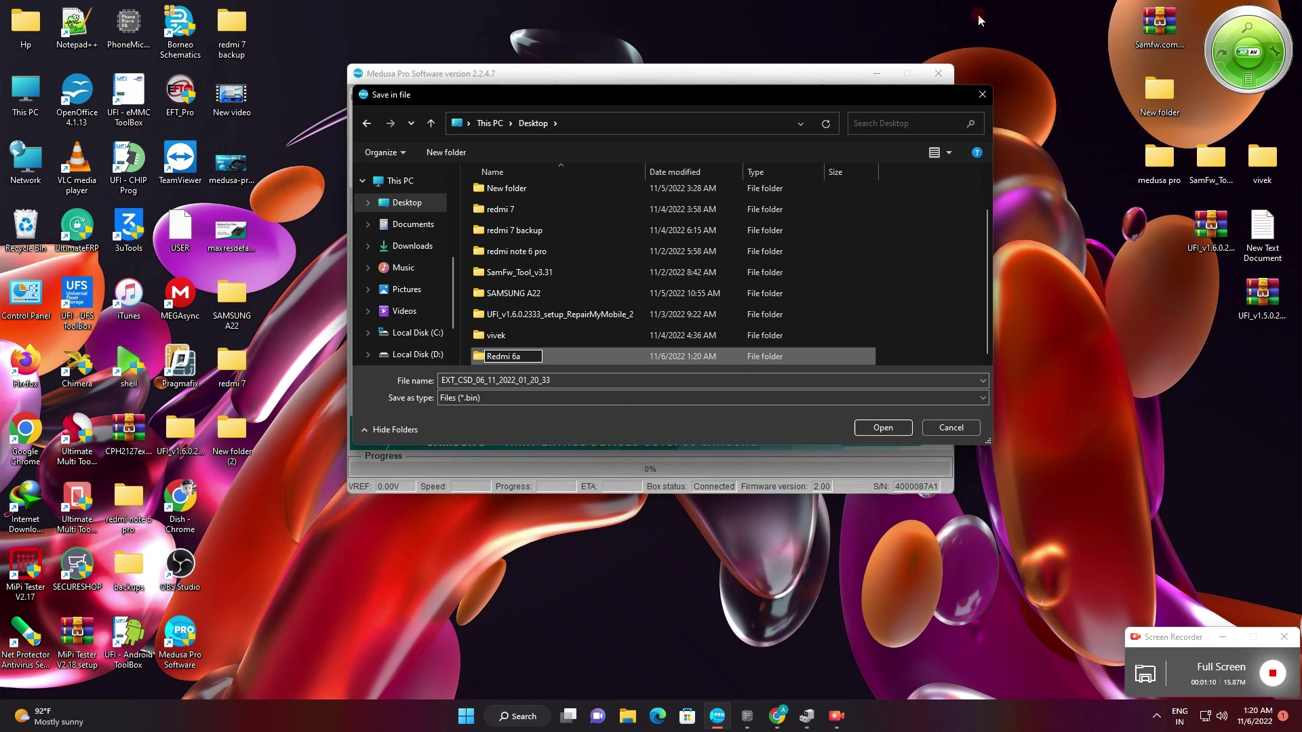
{"action": "key", "text": "Return"}
Create a subfolder named dump inside the Redmi 6a folder and save the EXT_CSD file in it under the suggested name
{"action": "double_click", "coordinate": [502, 358]}
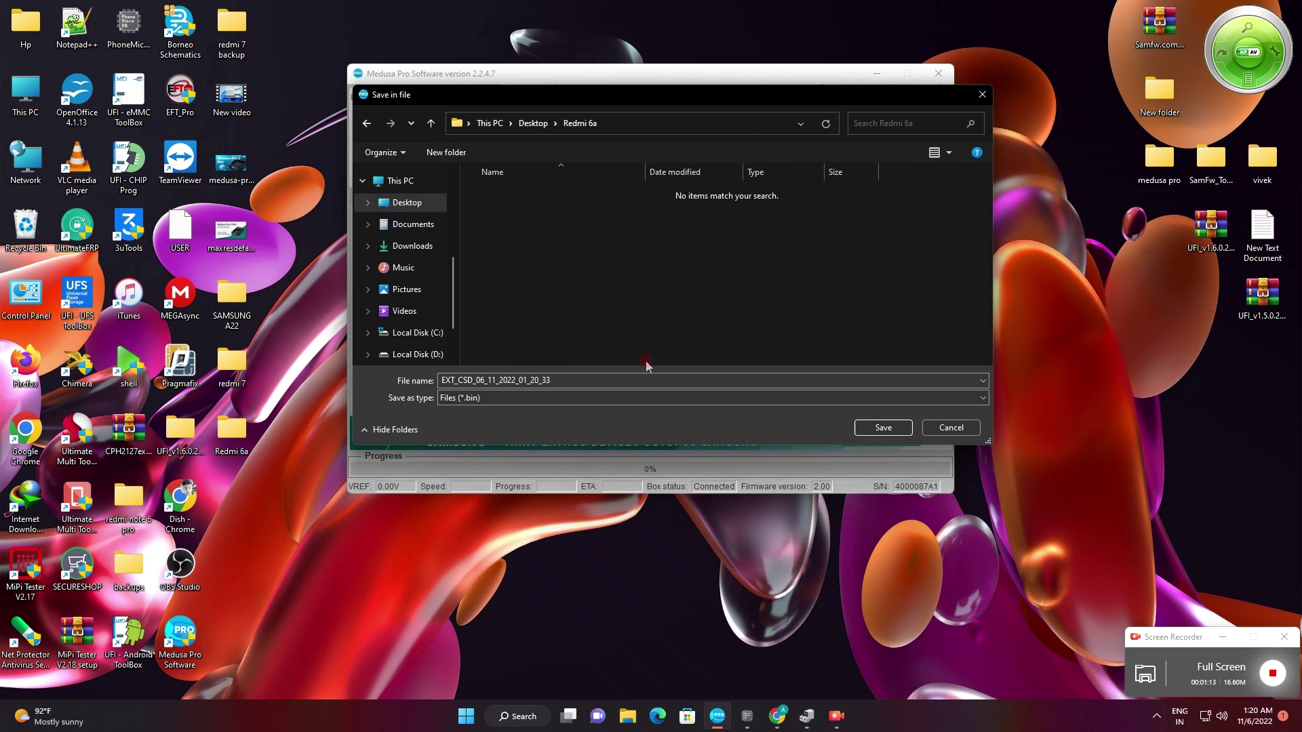
{"action": "right_click", "coordinate": [543, 223]}
{"action": "mouse_move", "coordinate": [608, 363]}
{"action": "left_click", "coordinate": [721, 353]}
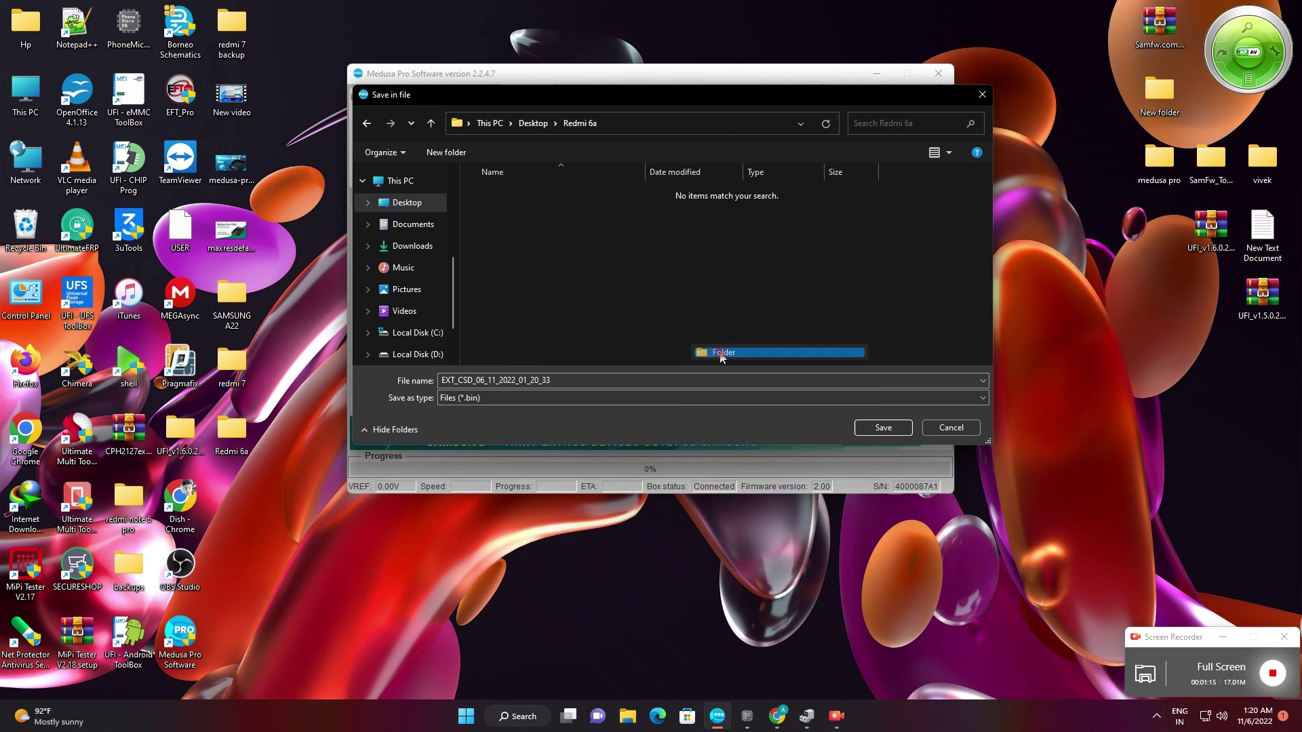
{"action": "type", "text": "dump"}
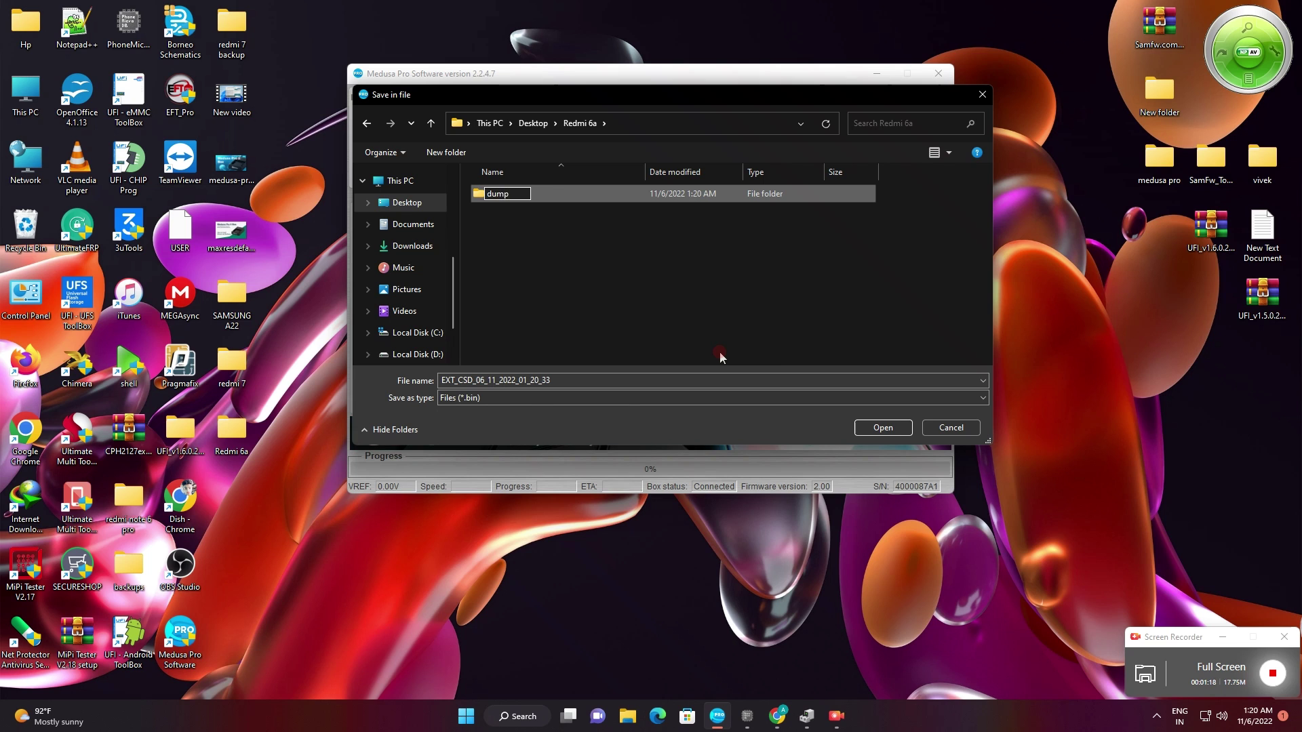
{"action": "key", "text": "Return"}
{"action": "key", "text": "Return"}
{"action": "left_click", "coordinate": [882, 427]}
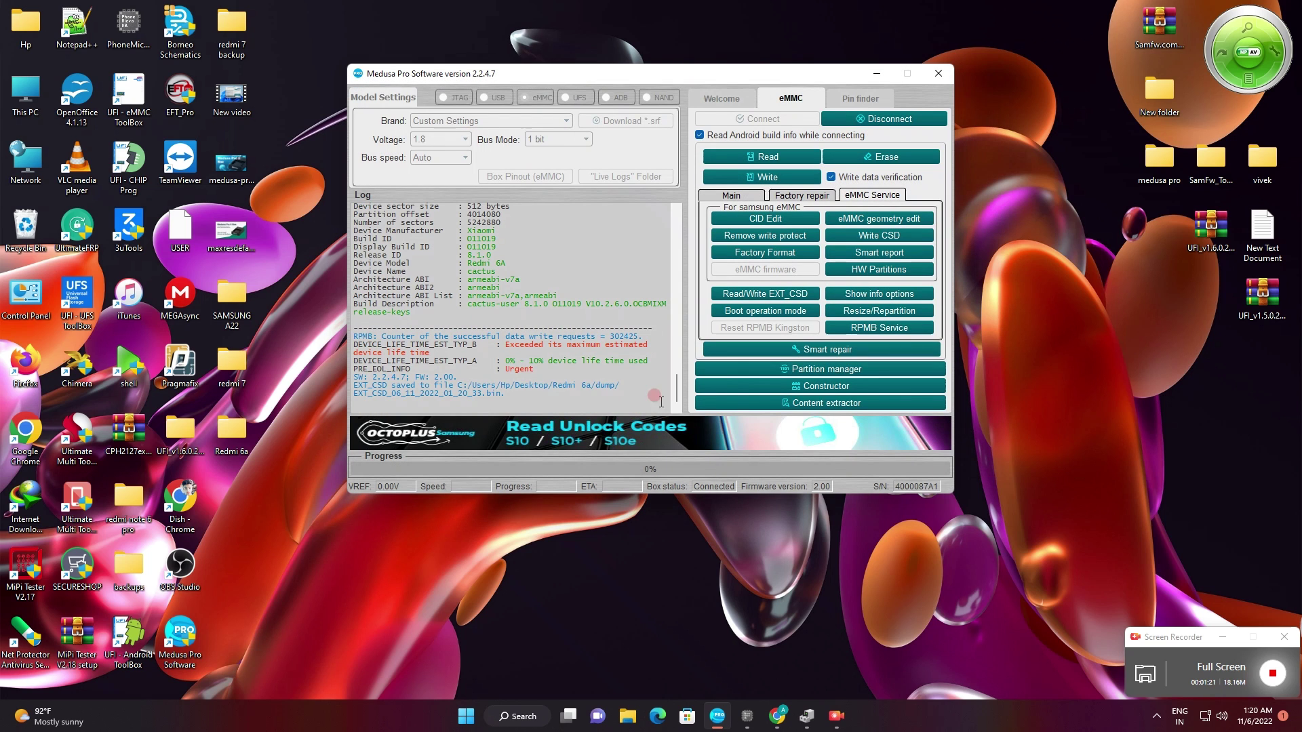
Open the dump folder inside Redmi 6a on the desktop and arrange its window beside the Medusa Pro window
{"action": "left_click", "coordinate": [234, 440]}
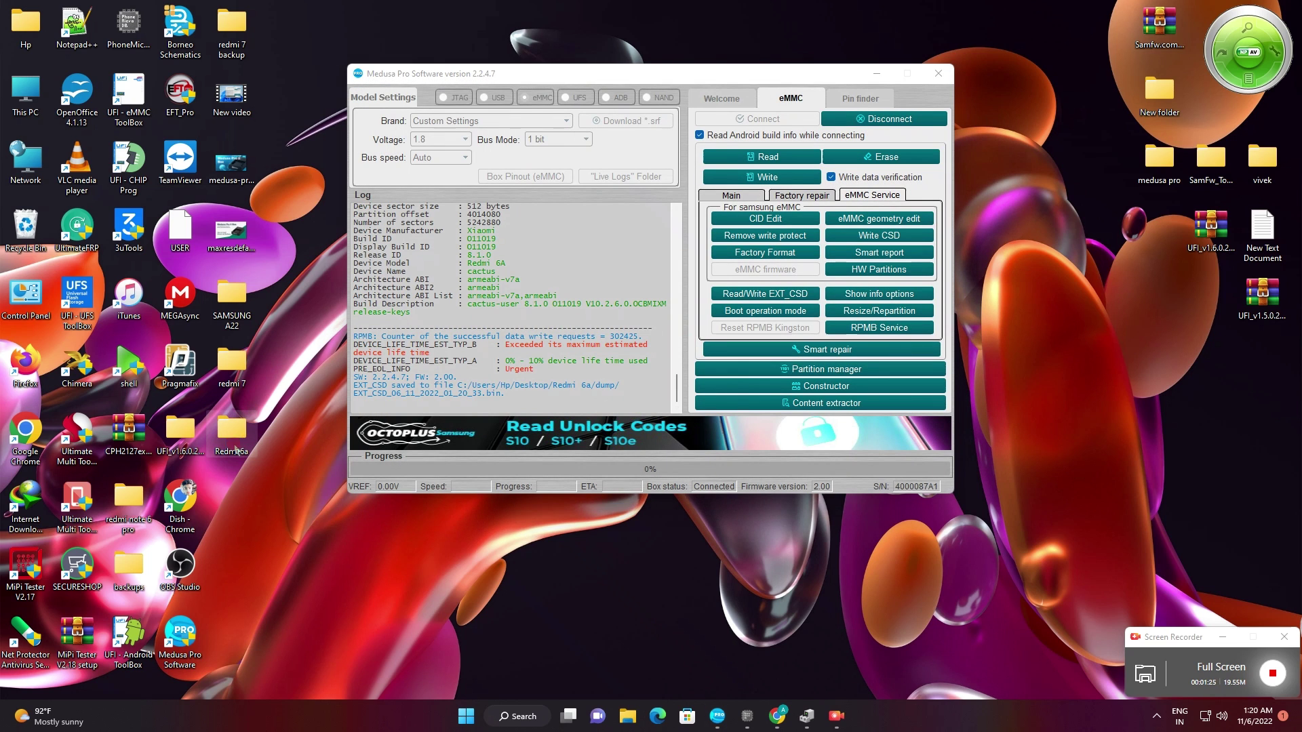
{"action": "double_click", "coordinate": [234, 441]}
{"action": "double_click", "coordinate": [618, 132]}
{"action": "left_click_drag", "start_coordinate": [610, 20], "coordinate": [138, 199]}
{"action": "left_click_drag", "start_coordinate": [458, 73], "coordinate": [552, 84]}
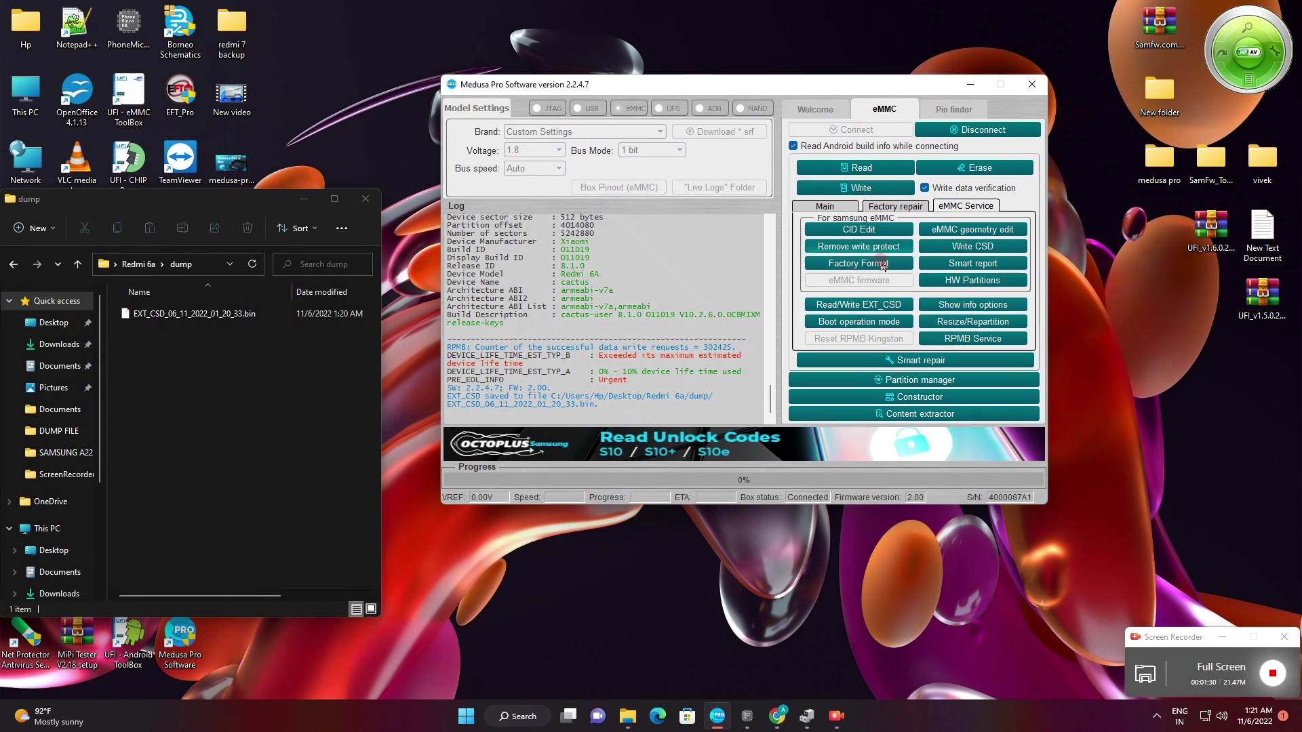
Read Boot Area Part. 1 and save it in the dump folder, adding boot1 before the suggested file name
{"action": "left_click", "coordinate": [894, 206]}
{"action": "left_click", "coordinate": [829, 206]}
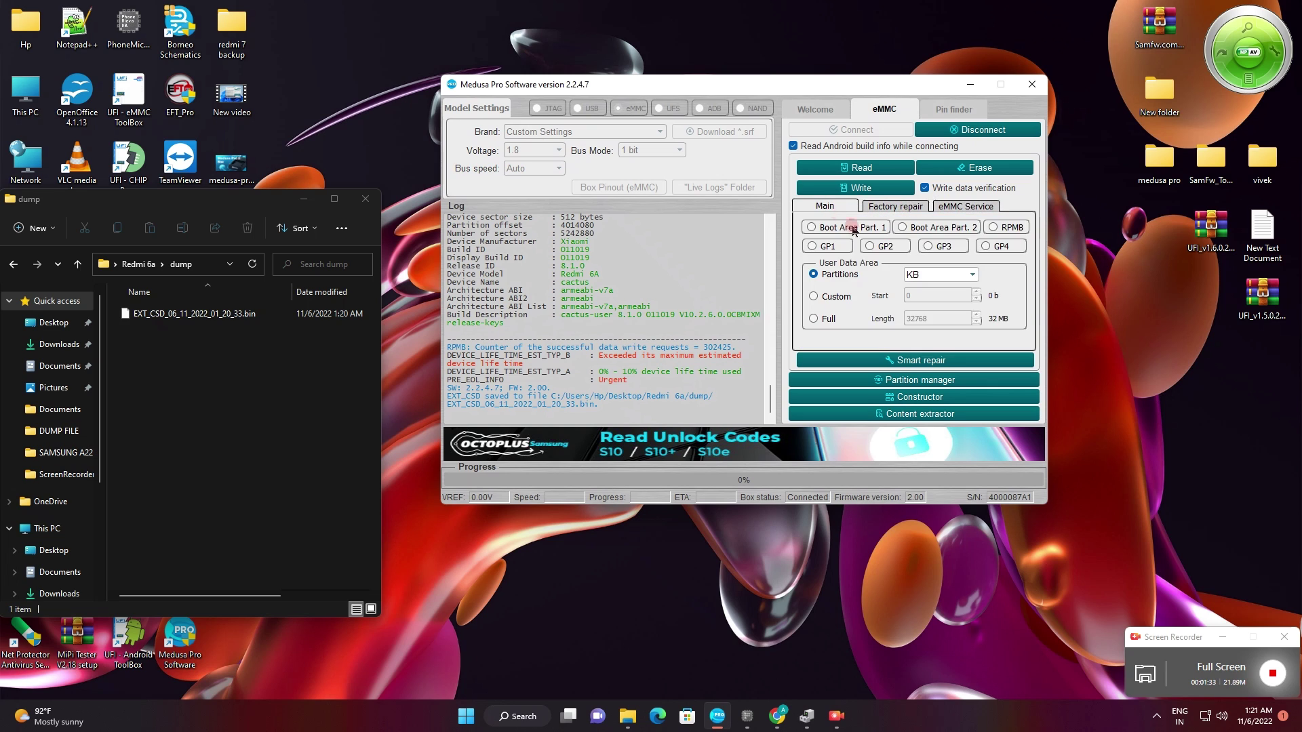
{"action": "left_click", "coordinate": [827, 228]}
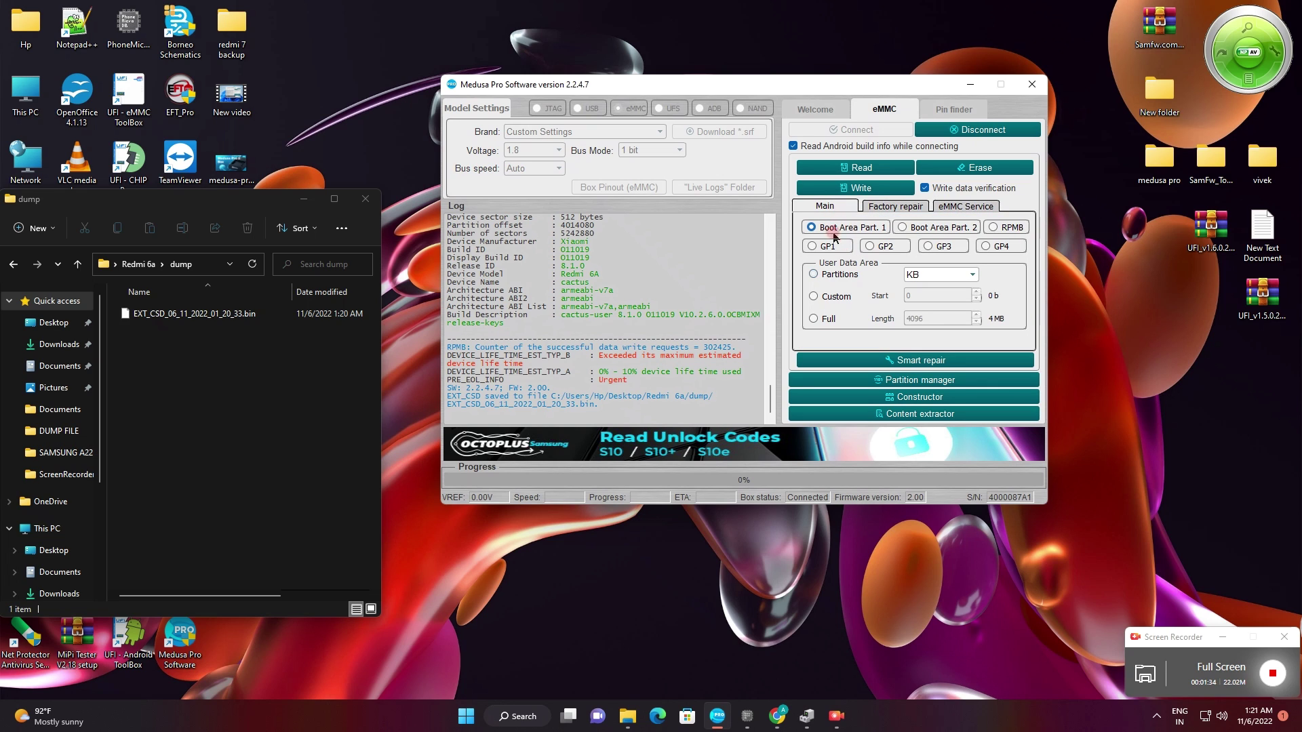
{"action": "left_click", "coordinate": [837, 169]}
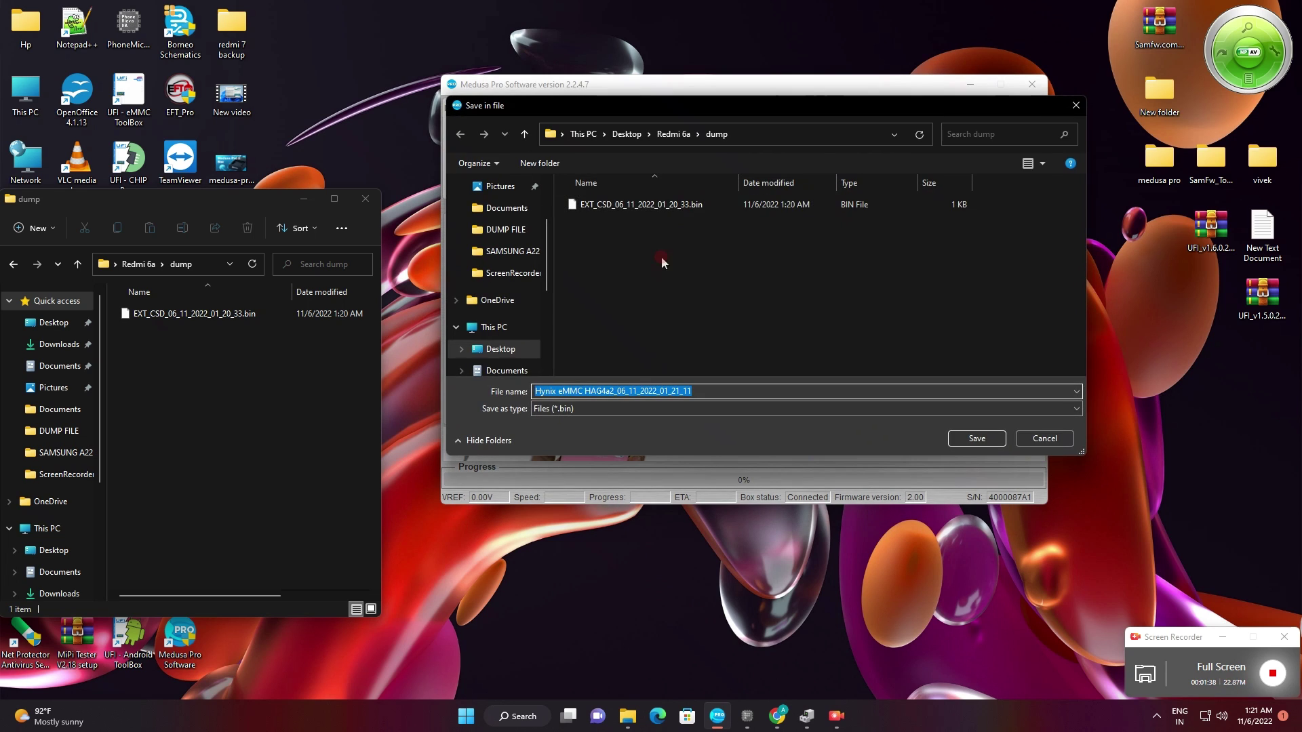
{"action": "left_click", "coordinate": [536, 391]}
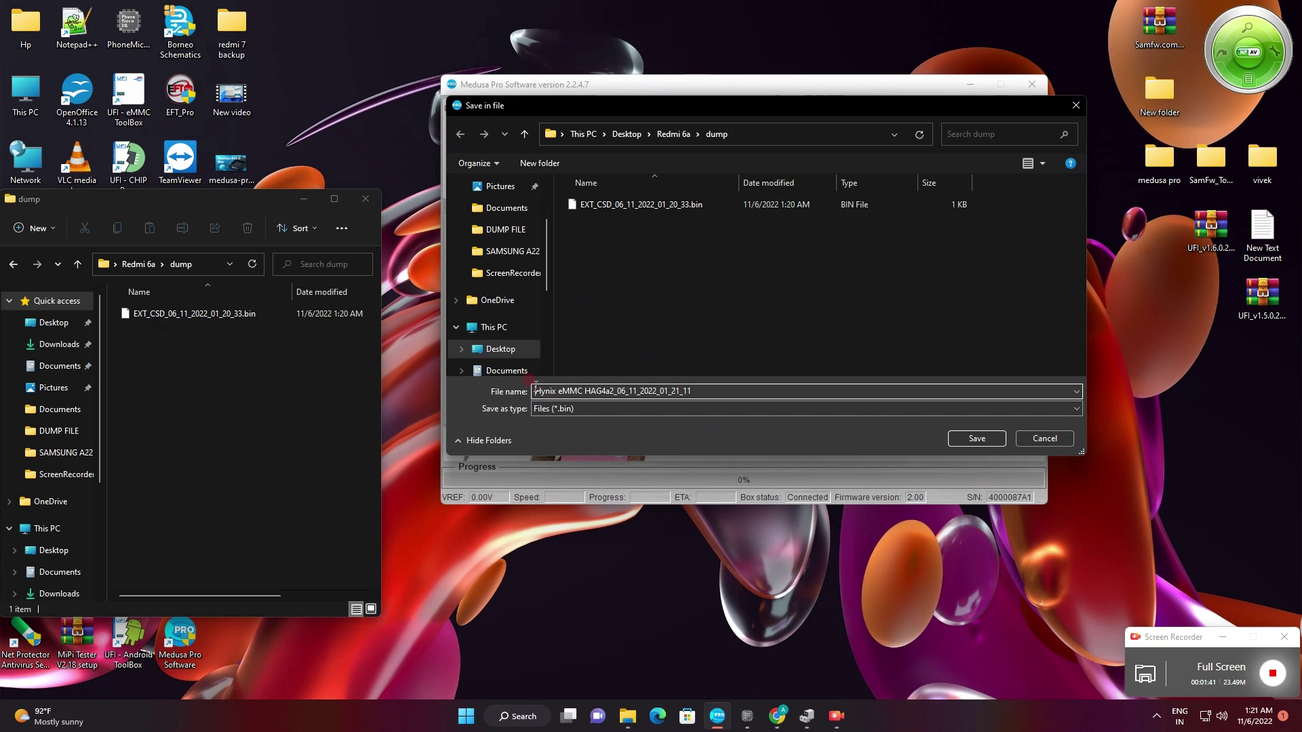
{"action": "type", "text": "a"}
{"action": "type", "text": "oot1"}
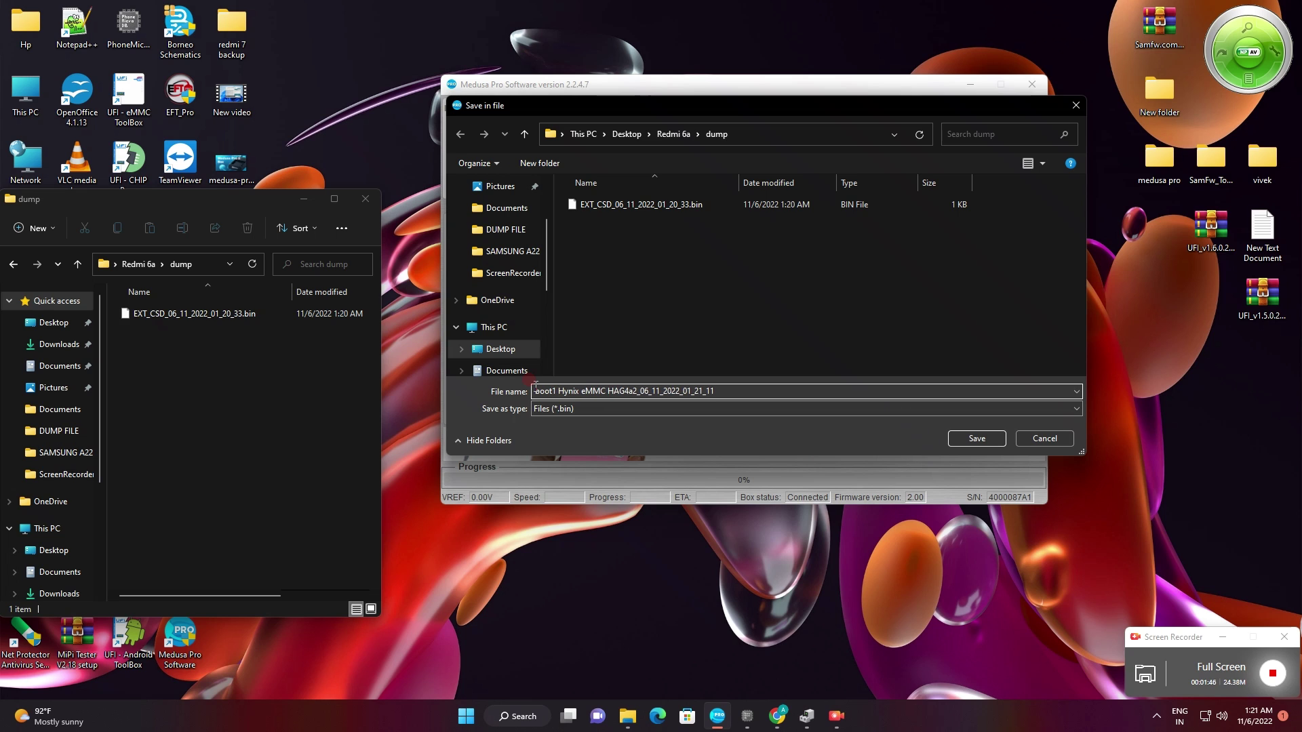
{"action": "key", "text": "Return"}
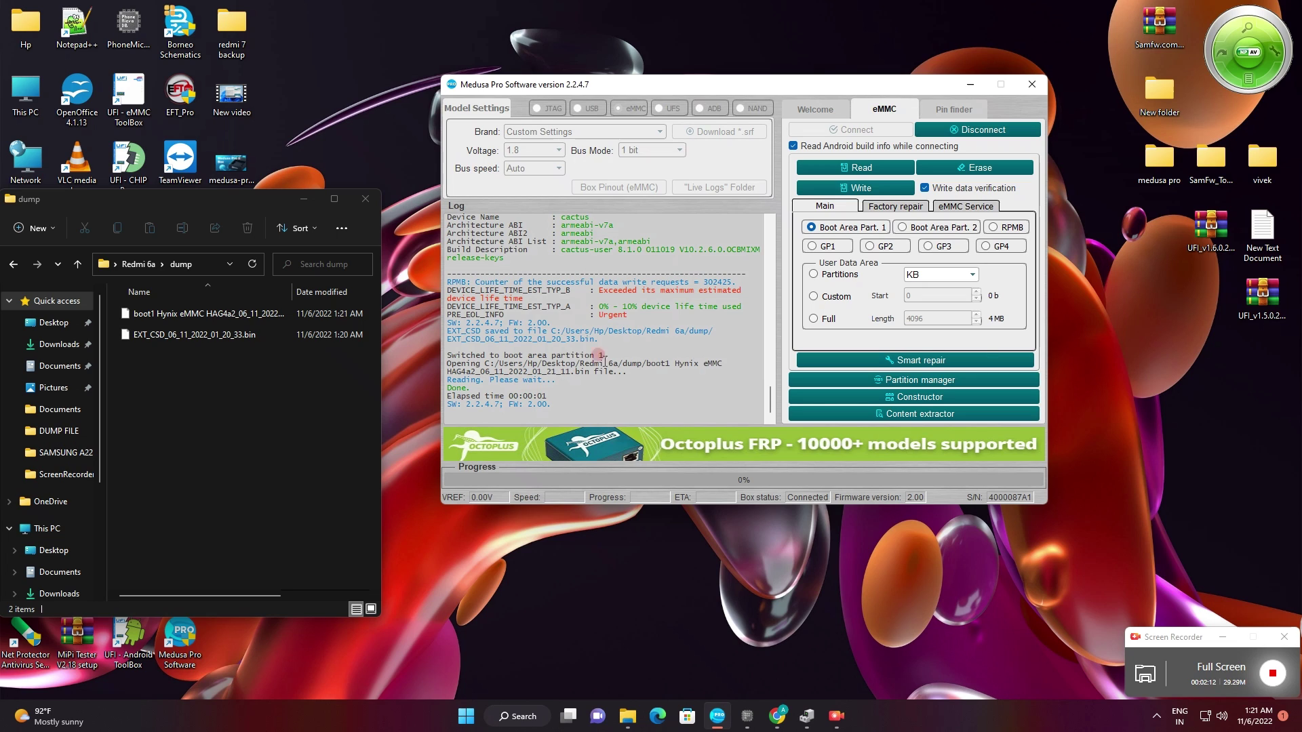
Examine the sizes of the boot1 and EXT_CSD files in the dump folder
{"action": "left_click", "coordinate": [211, 313]}
{"action": "left_click", "coordinate": [224, 342]}
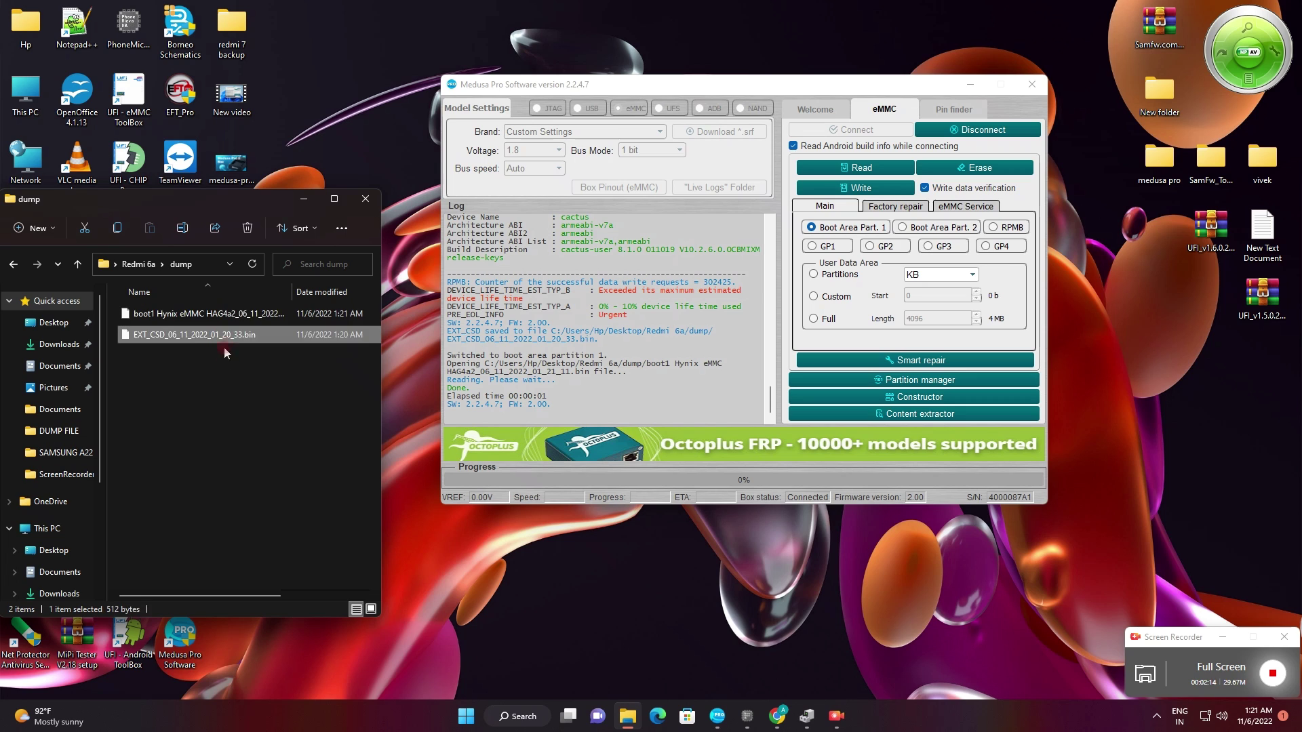
{"action": "left_click", "coordinate": [172, 308]}
{"action": "left_click", "coordinate": [271, 332]}
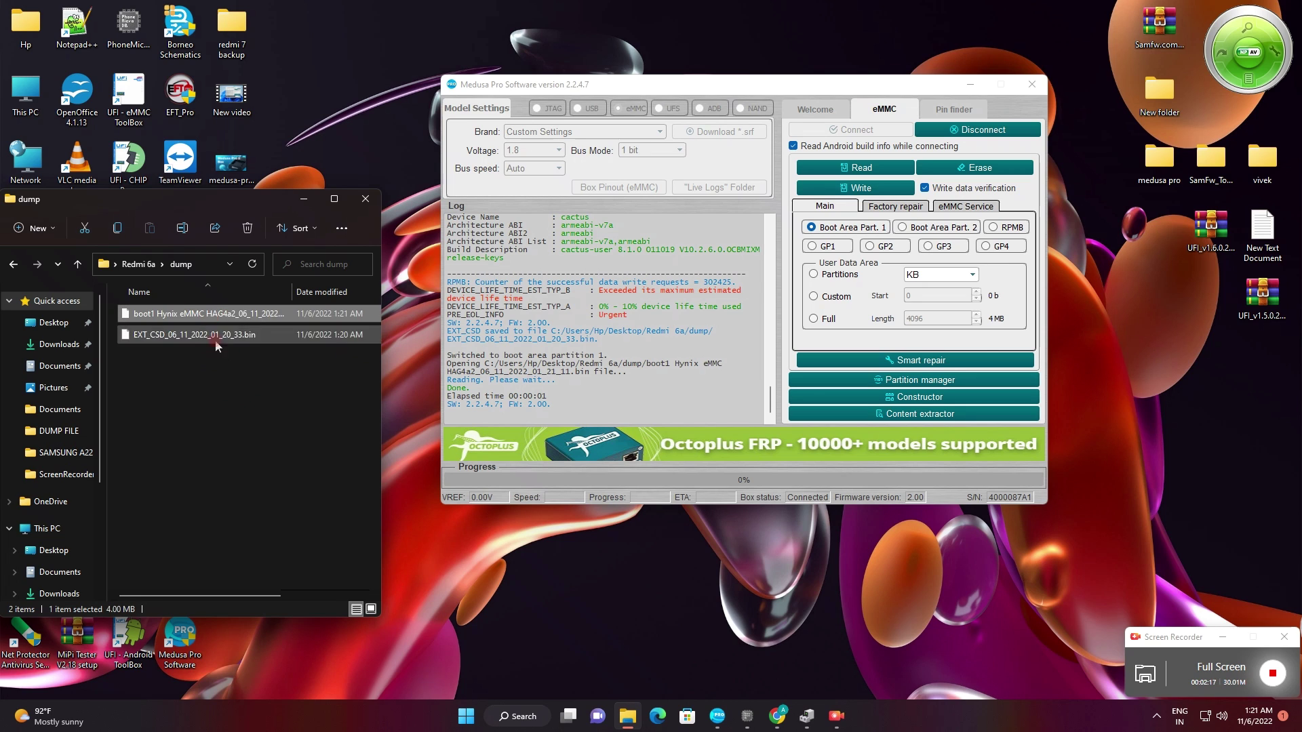
{"action": "left_click", "coordinate": [218, 365]}
{"action": "left_click", "coordinate": [190, 313]}
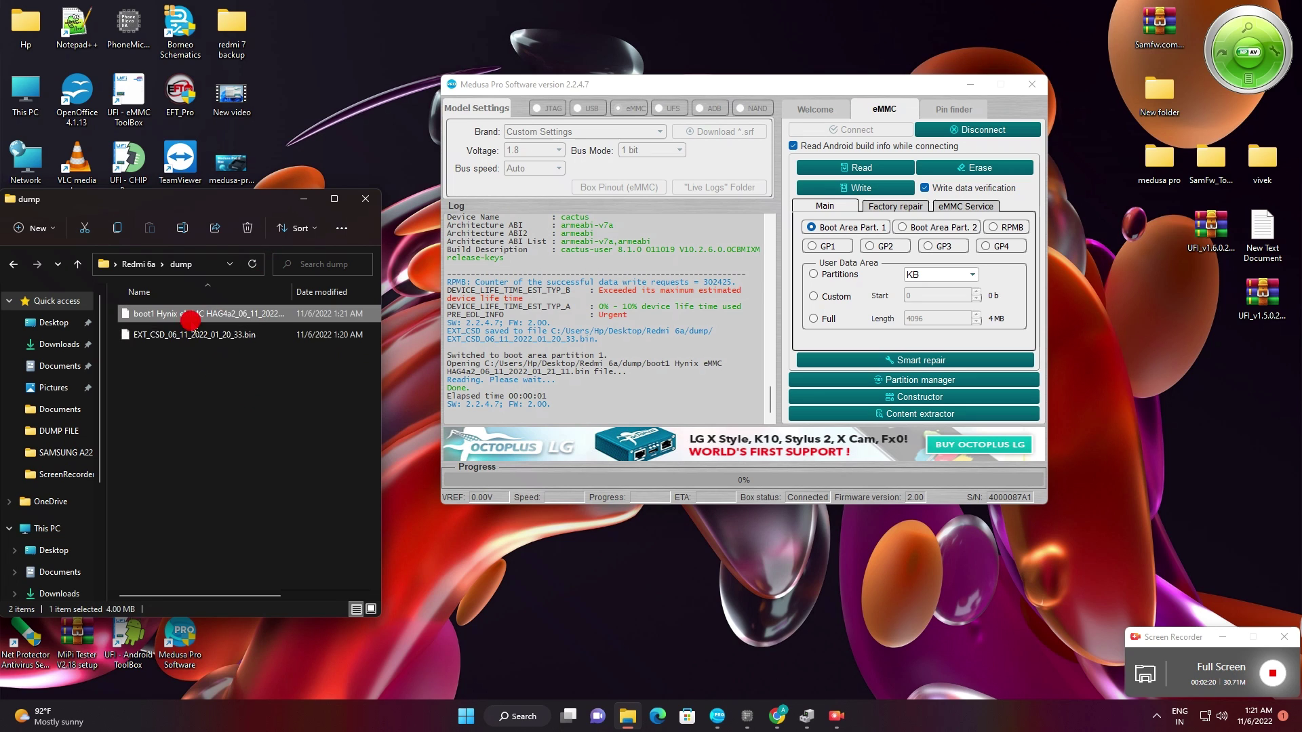
{"action": "left_click", "coordinate": [193, 330]}
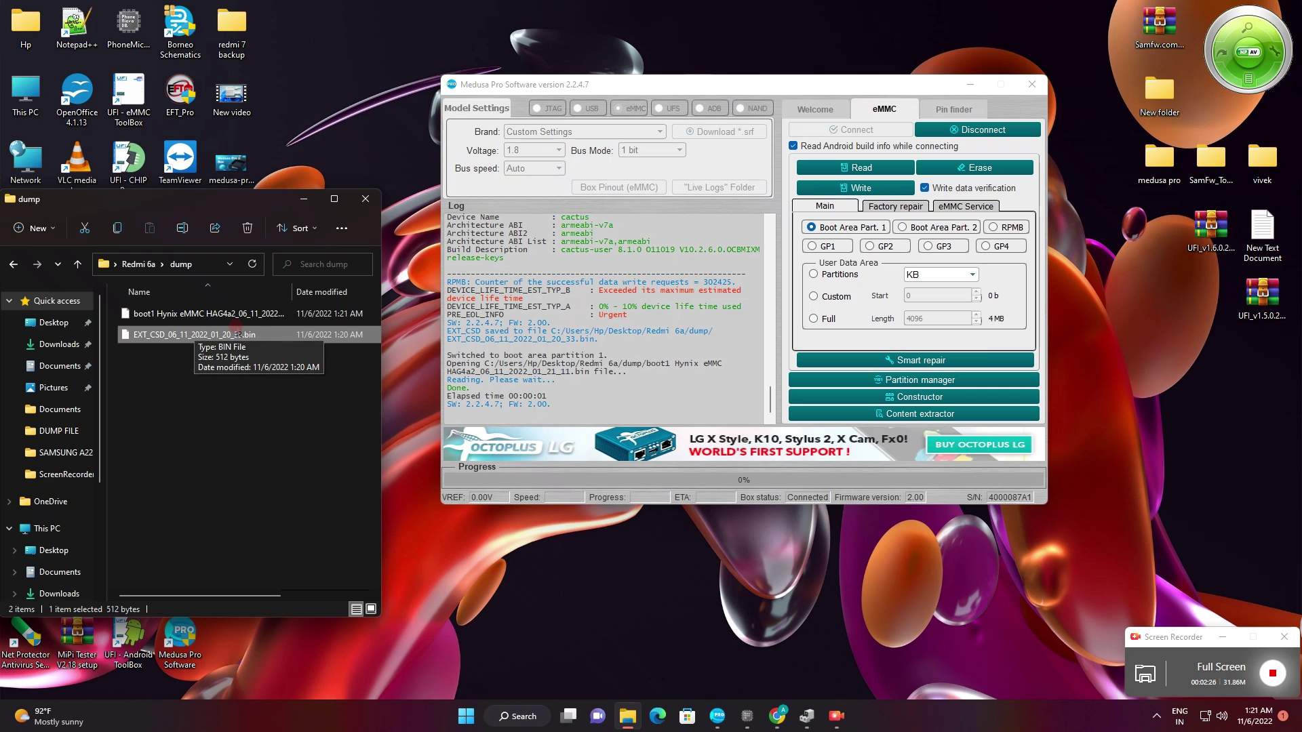
{"action": "left_click", "coordinate": [253, 314]}
{"action": "left_click", "coordinate": [230, 333]}
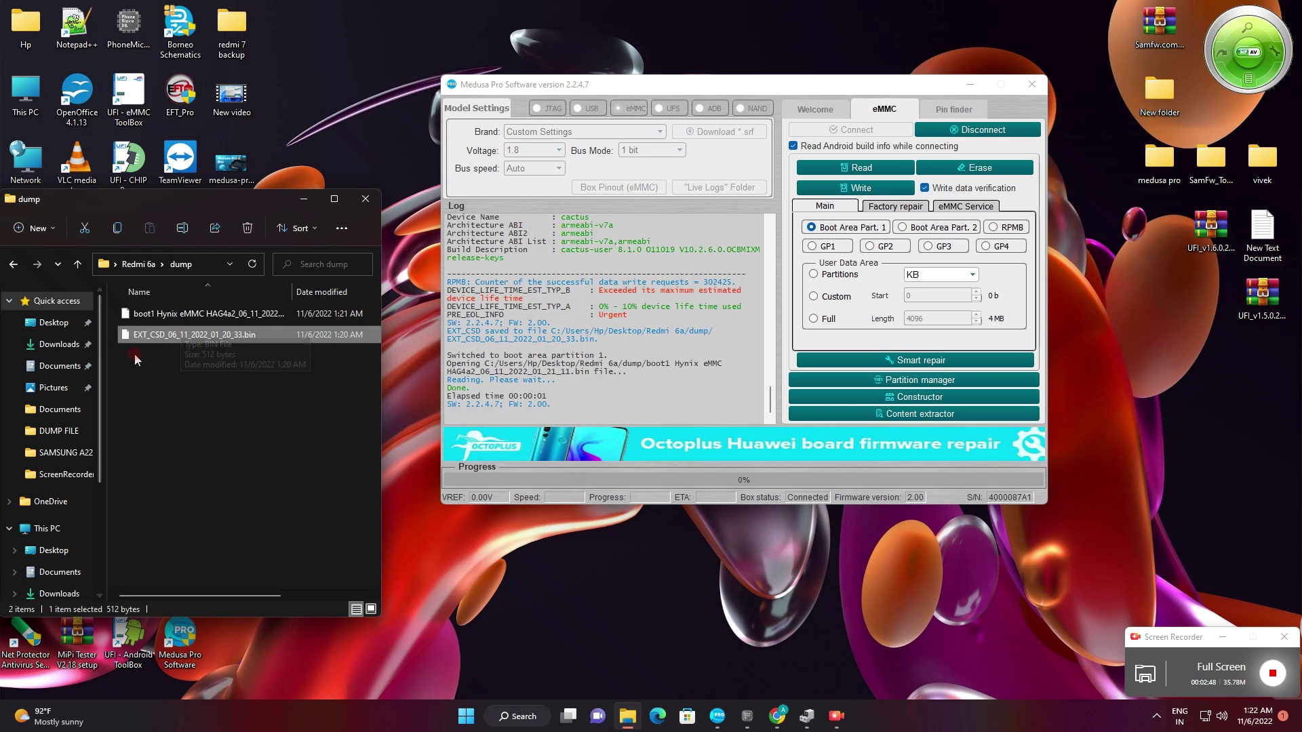
Read Boot Area Part. 2 and save it in the dump folder, adding boot2 before the suggested file name
{"action": "left_click", "coordinate": [902, 228]}
{"action": "left_click", "coordinate": [853, 171]}
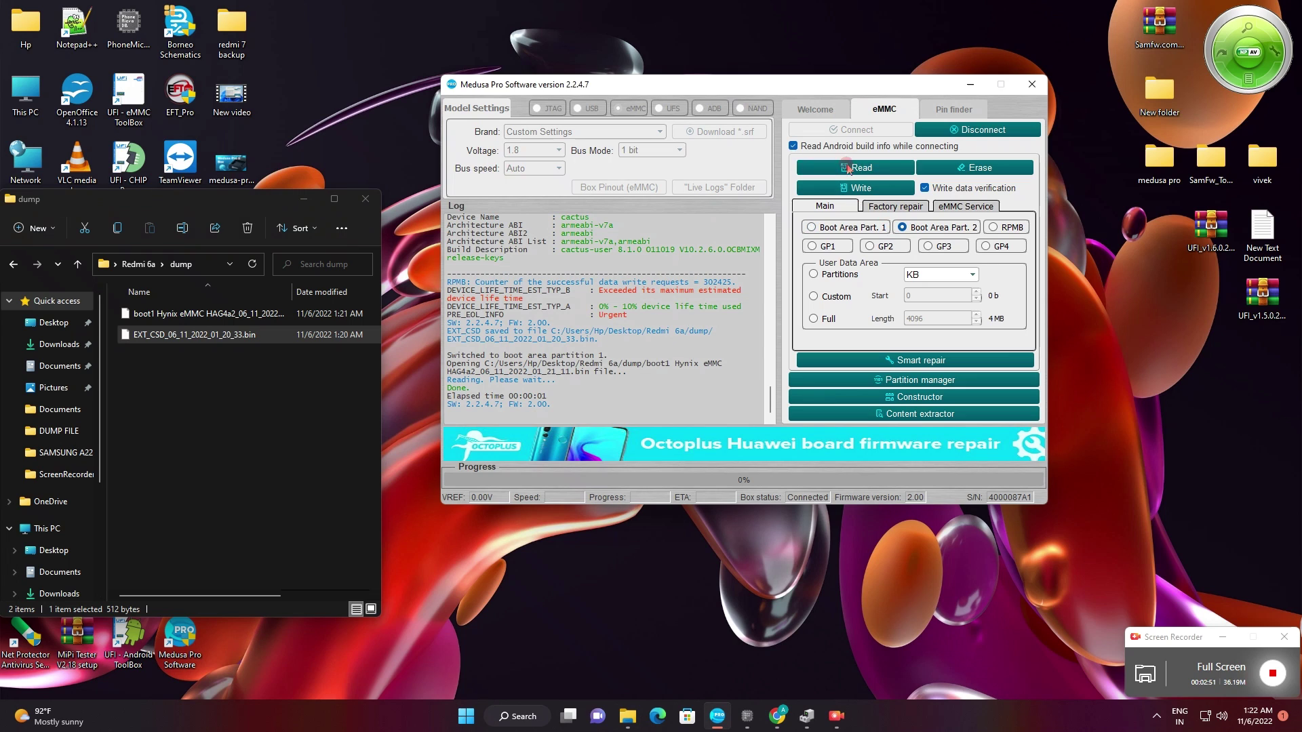
{"action": "left_click", "coordinate": [537, 392]}
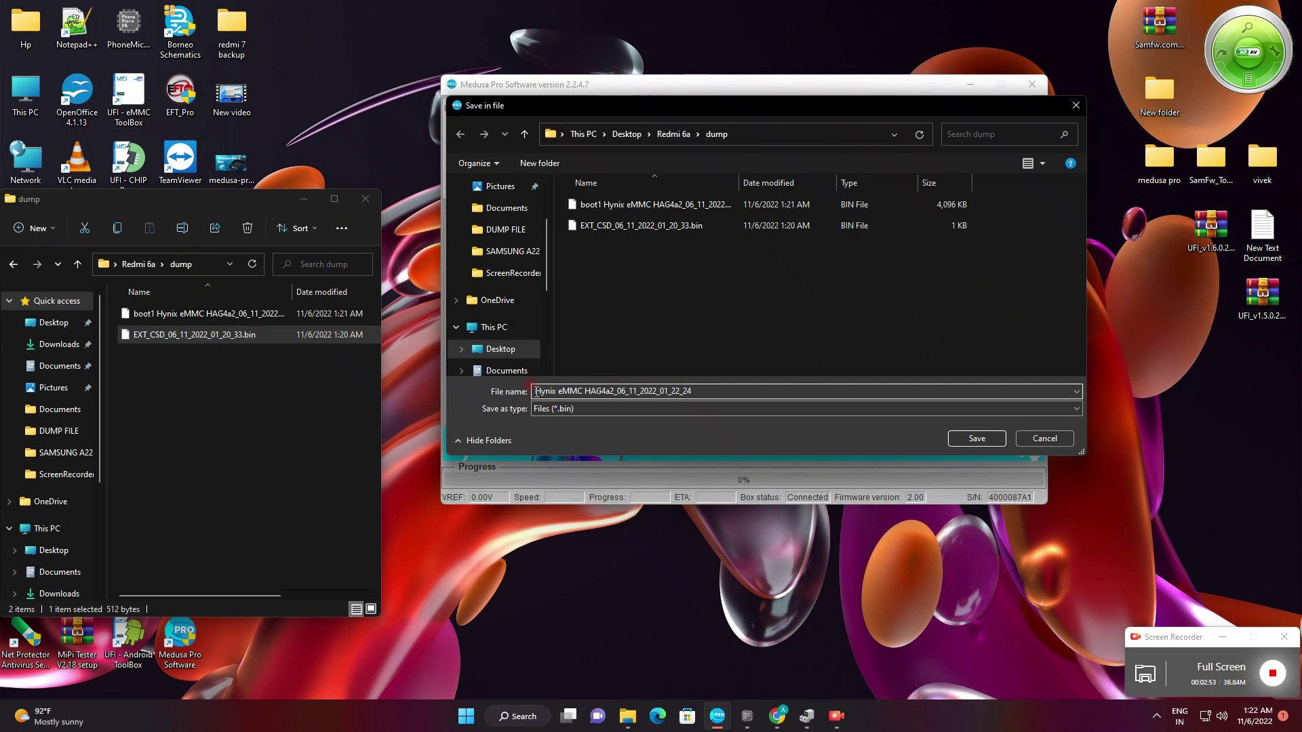
{"action": "type", "text": "boot2"}
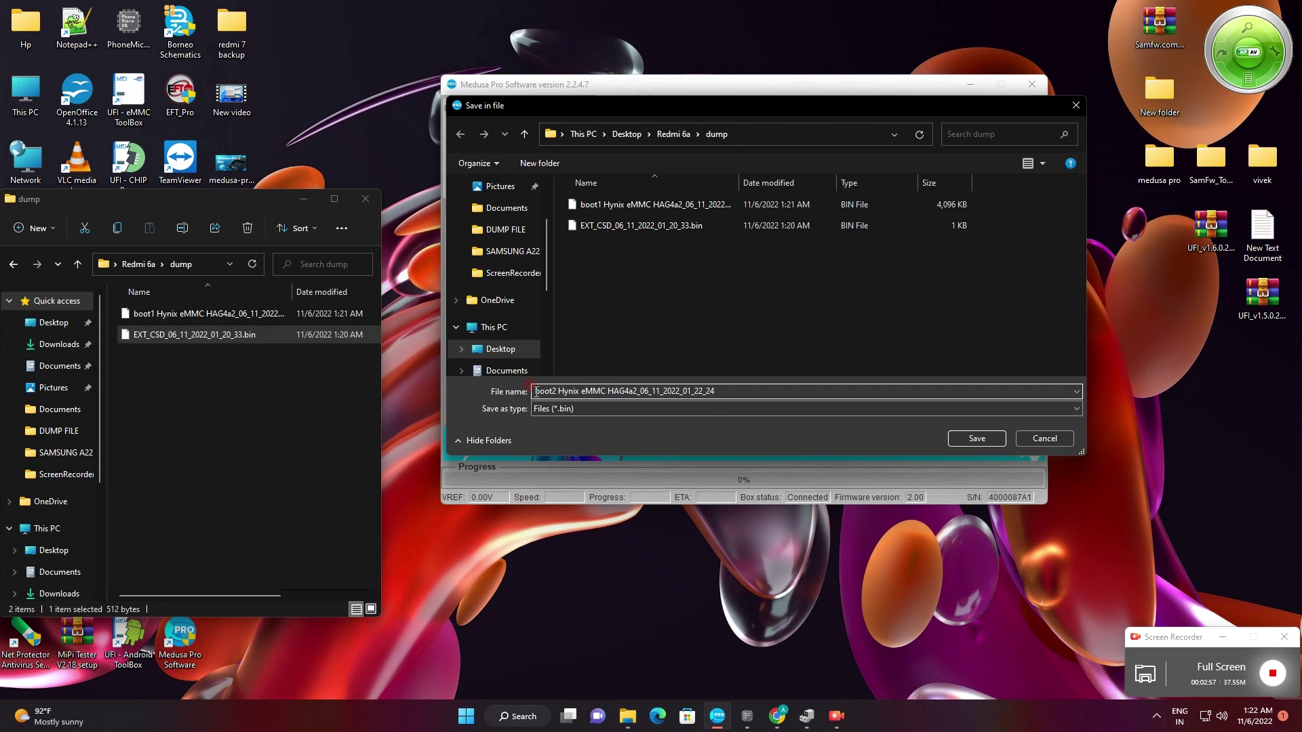
{"action": "key", "text": "Return"}
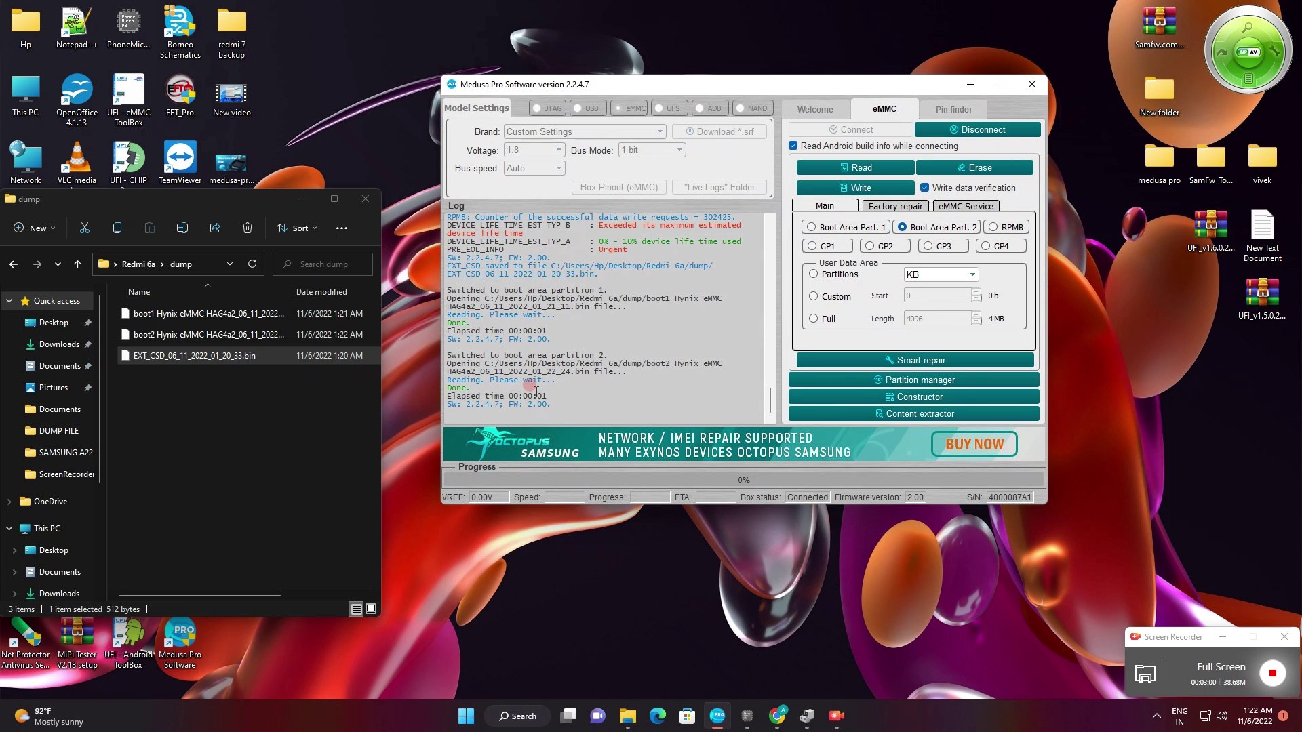
Switch the read target to a custom range of the user data area and set its length to 0
{"action": "left_click", "coordinate": [815, 297]}
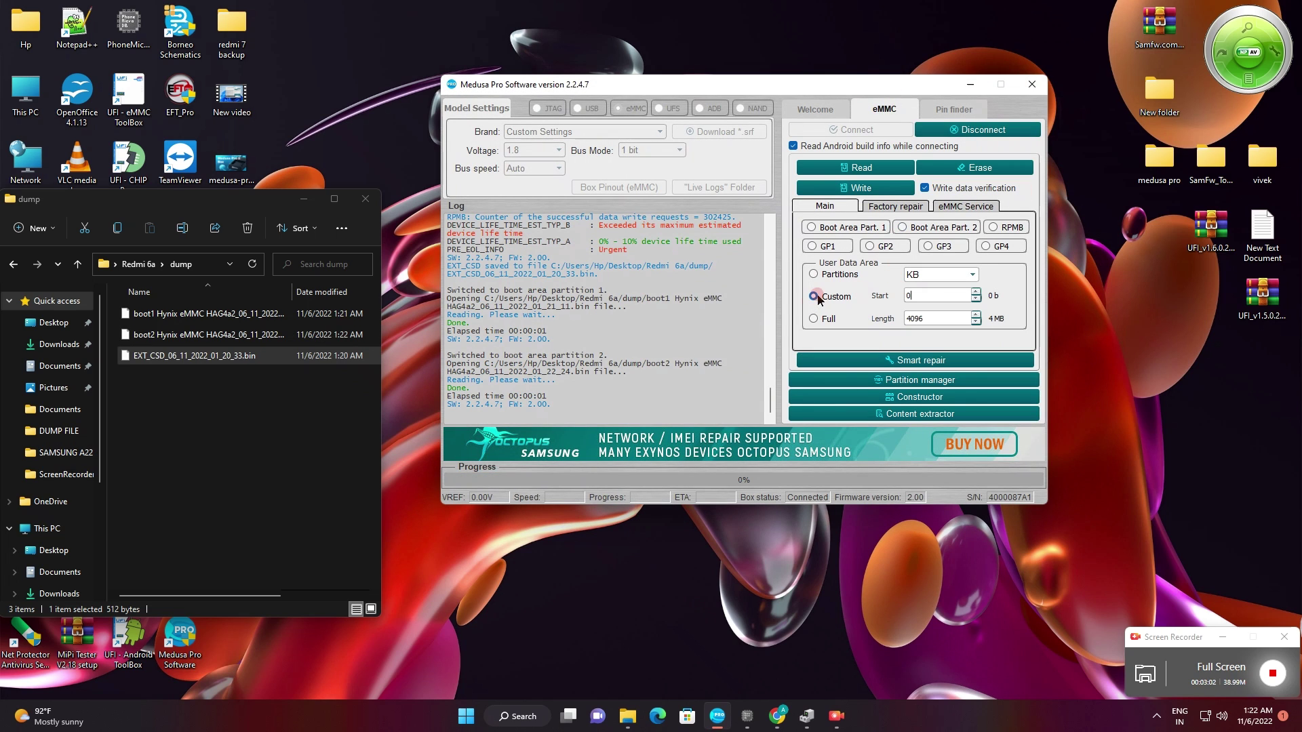
{"action": "left_click_drag", "start_coordinate": [930, 318], "coordinate": [898, 318]}
{"action": "type", "text": "0"}
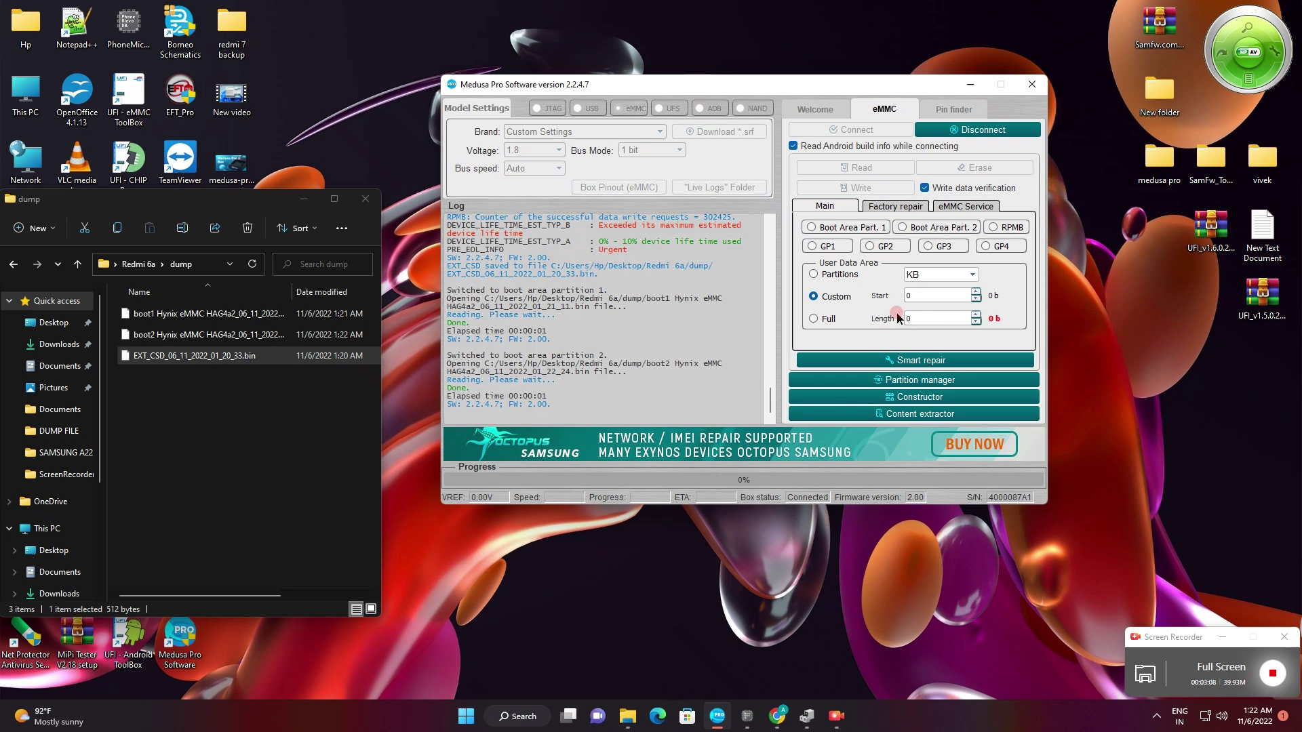
{"action": "key", "text": "BackSpace"}
{"action": "type", "text": "5"}
{"action": "key", "text": "BackSpace"}
{"action": "type", "text": "0"}
Examine the Android version, device model and partition list in the log as reference for the custom range's start and length
{"action": "scroll", "coordinate": [536, 315], "scroll_direction": "up", "scroll_amount": 8}
{"action": "left_click_drag", "start_coordinate": [600, 339], "coordinate": [503, 330]}
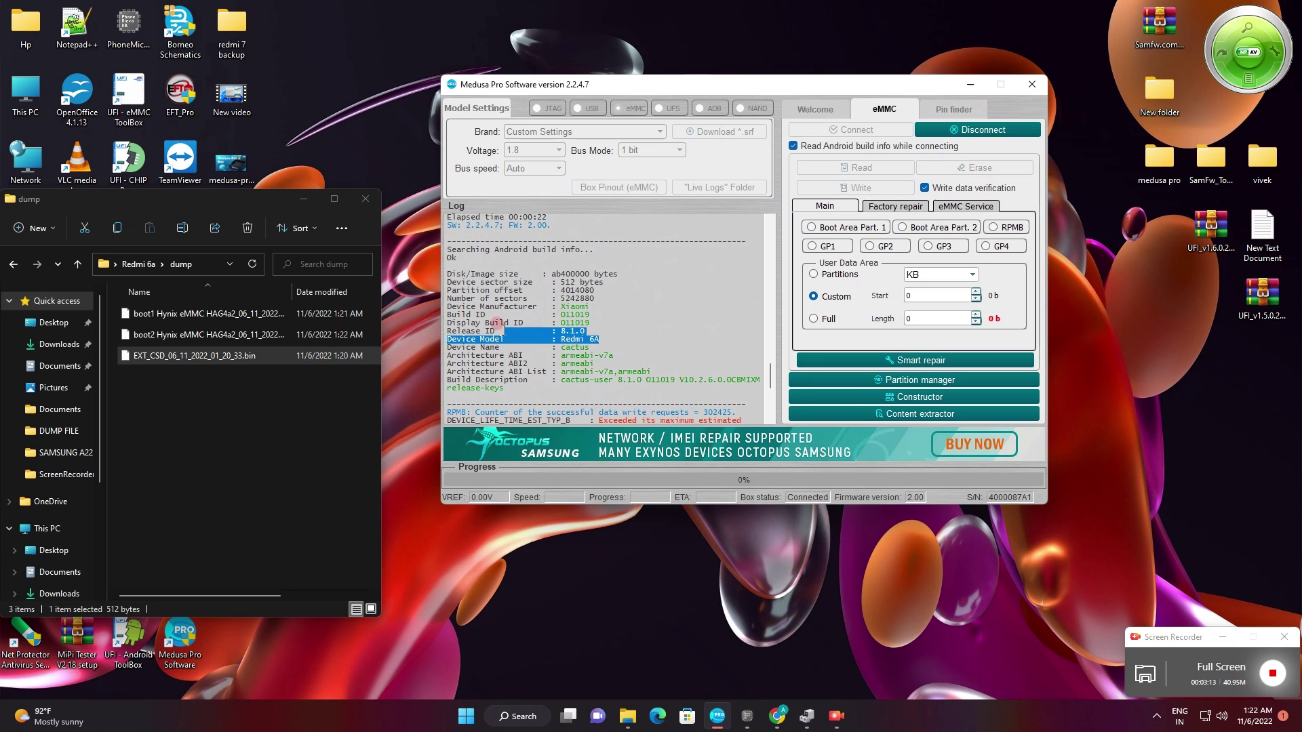
{"action": "left_click", "coordinate": [601, 326]}
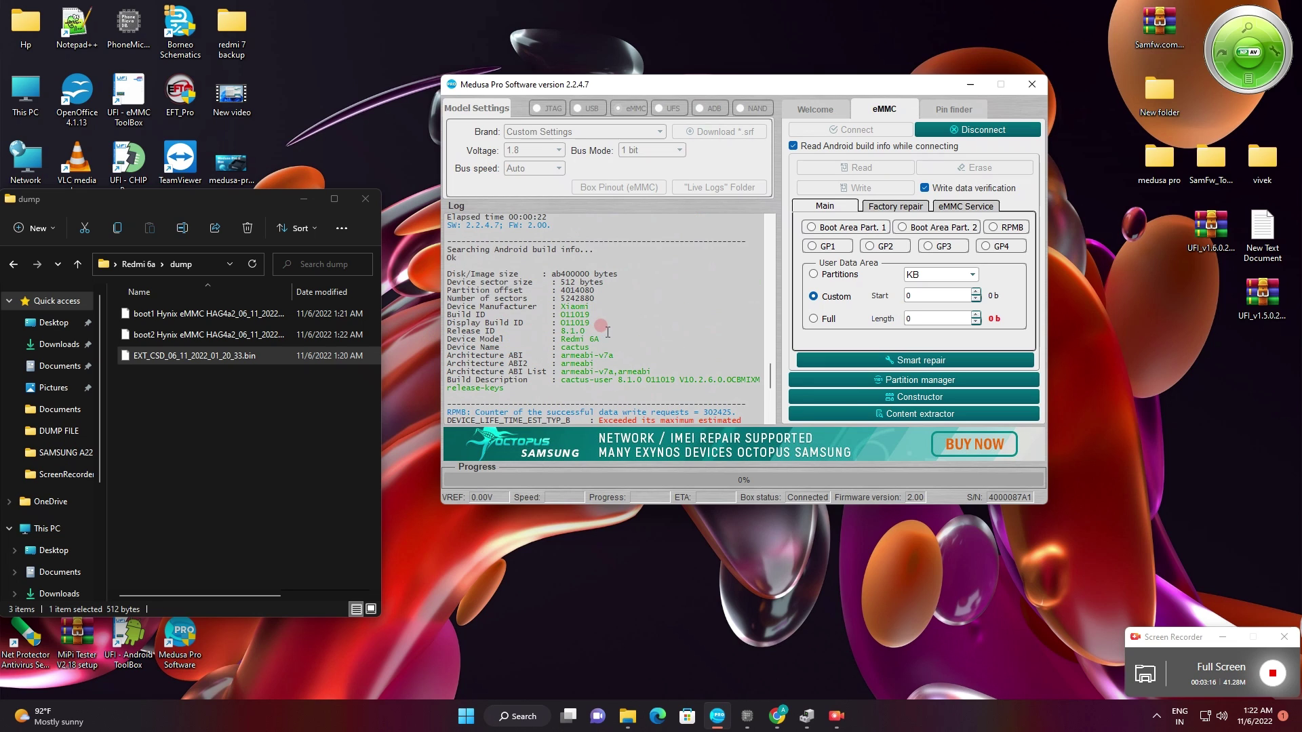
{"action": "left_click_drag", "start_coordinate": [607, 332], "coordinate": [493, 331]}
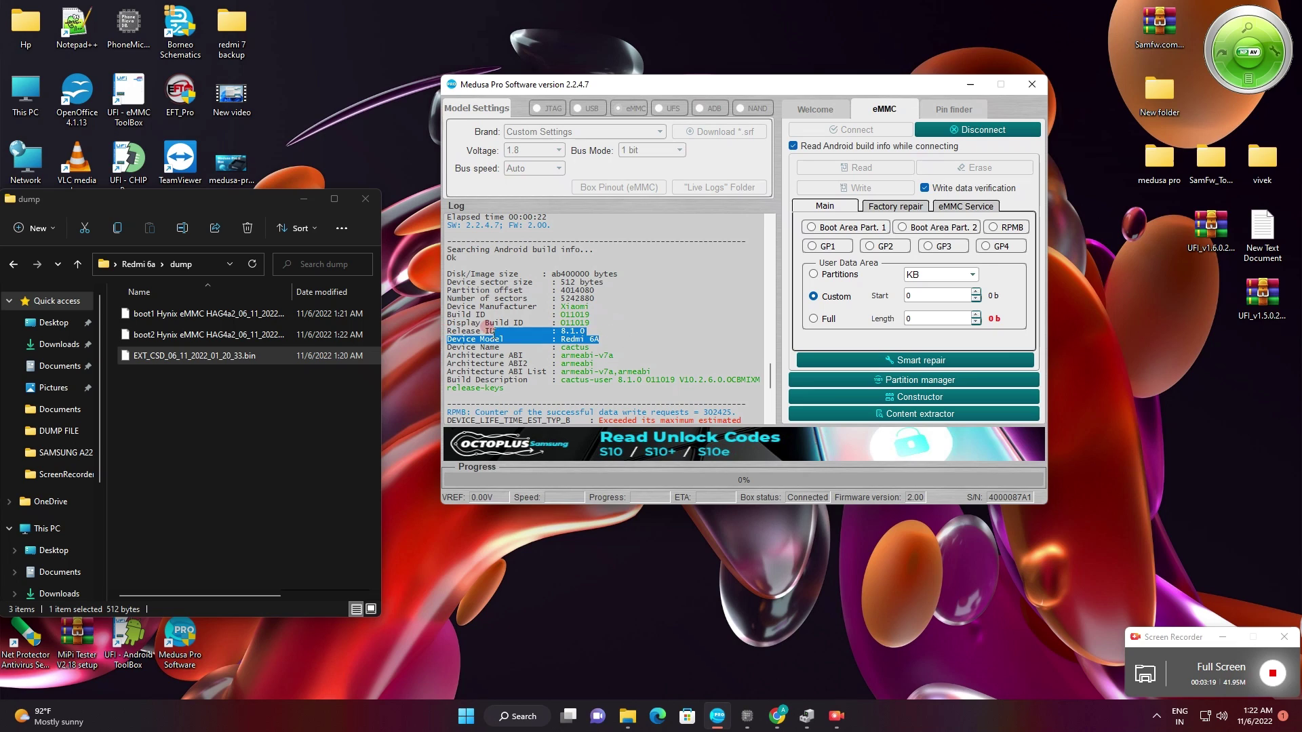
{"action": "left_click", "coordinate": [690, 285]}
{"action": "left_click", "coordinate": [962, 294]}
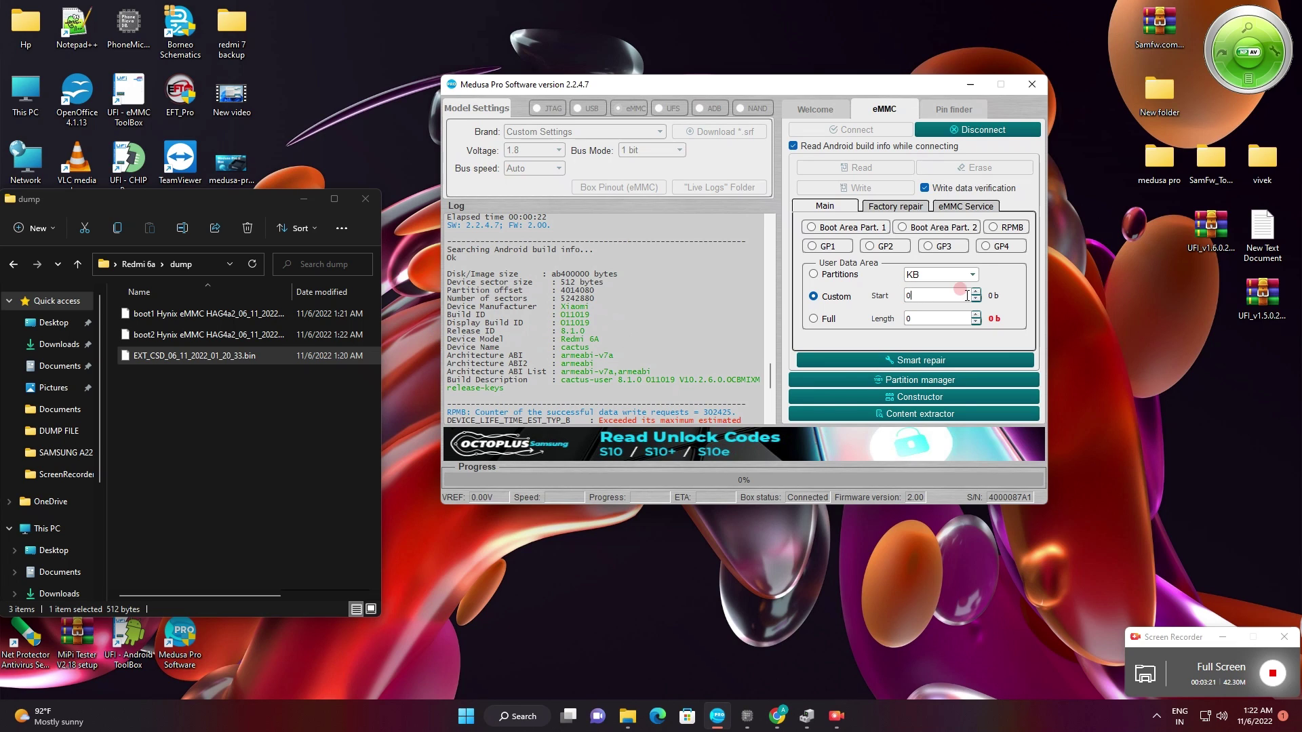
{"action": "left_click", "coordinate": [937, 316]}
{"action": "scroll", "coordinate": [697, 325], "scroll_direction": "up", "scroll_amount": 7}
{"action": "left_click", "coordinate": [593, 313]}
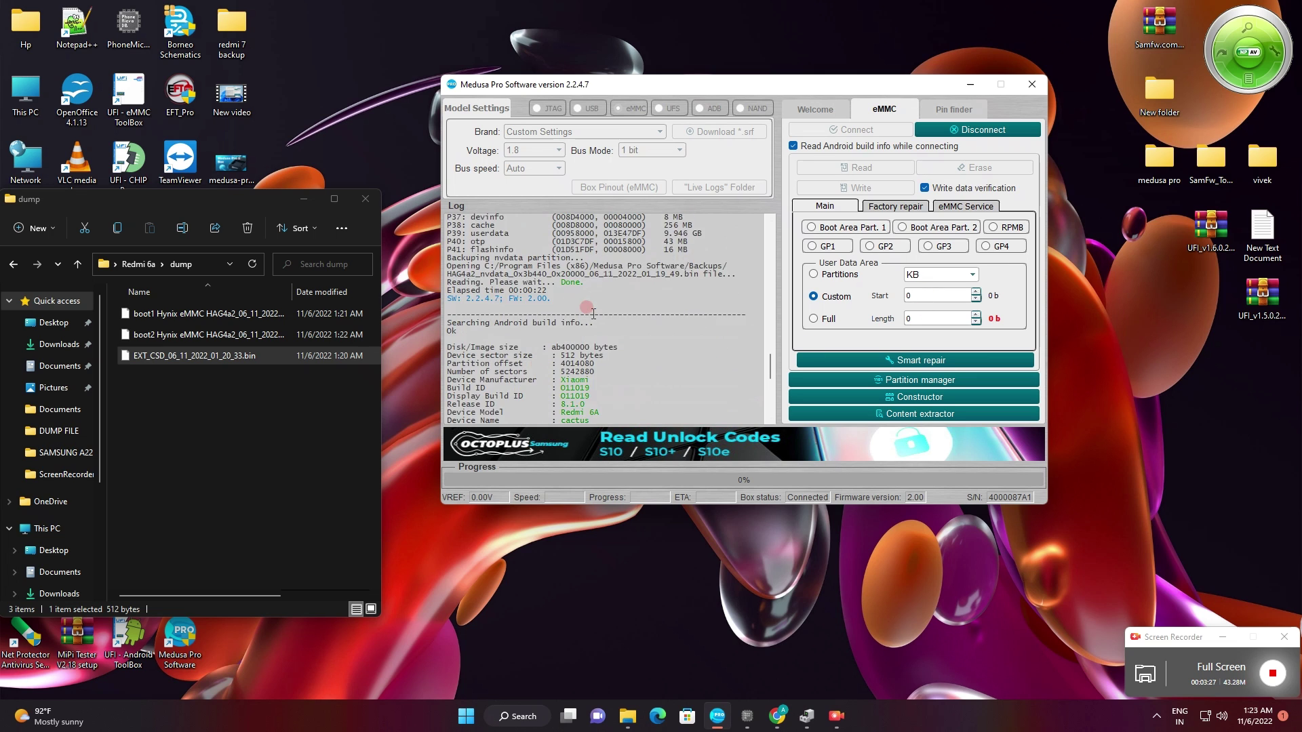
{"action": "scroll", "coordinate": [594, 313], "scroll_direction": "down", "scroll_amount": 7}
{"action": "scroll", "coordinate": [600, 326], "scroll_direction": "up", "scroll_amount": 14}
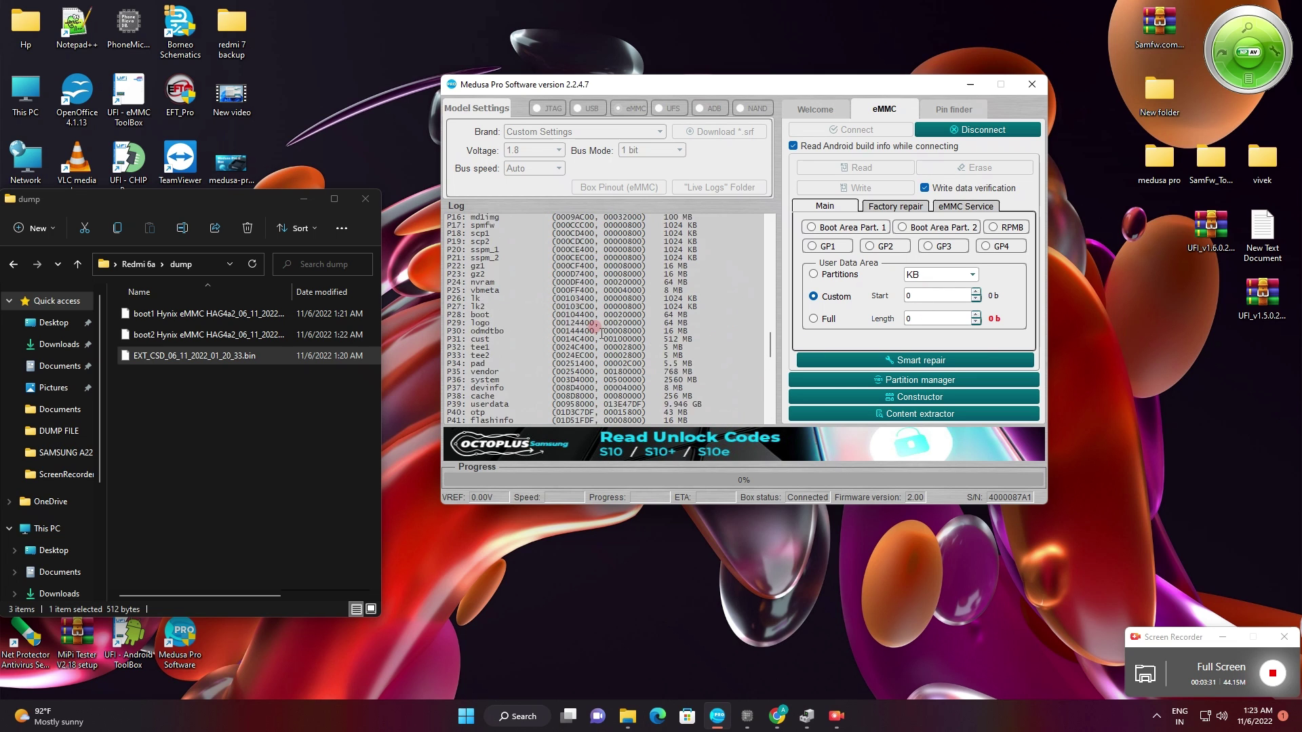
Examine the log's model settings and the eMMC's device name, page size, block count and total size
{"action": "scroll", "coordinate": [602, 332], "scroll_direction": "up", "scroll_amount": 13}
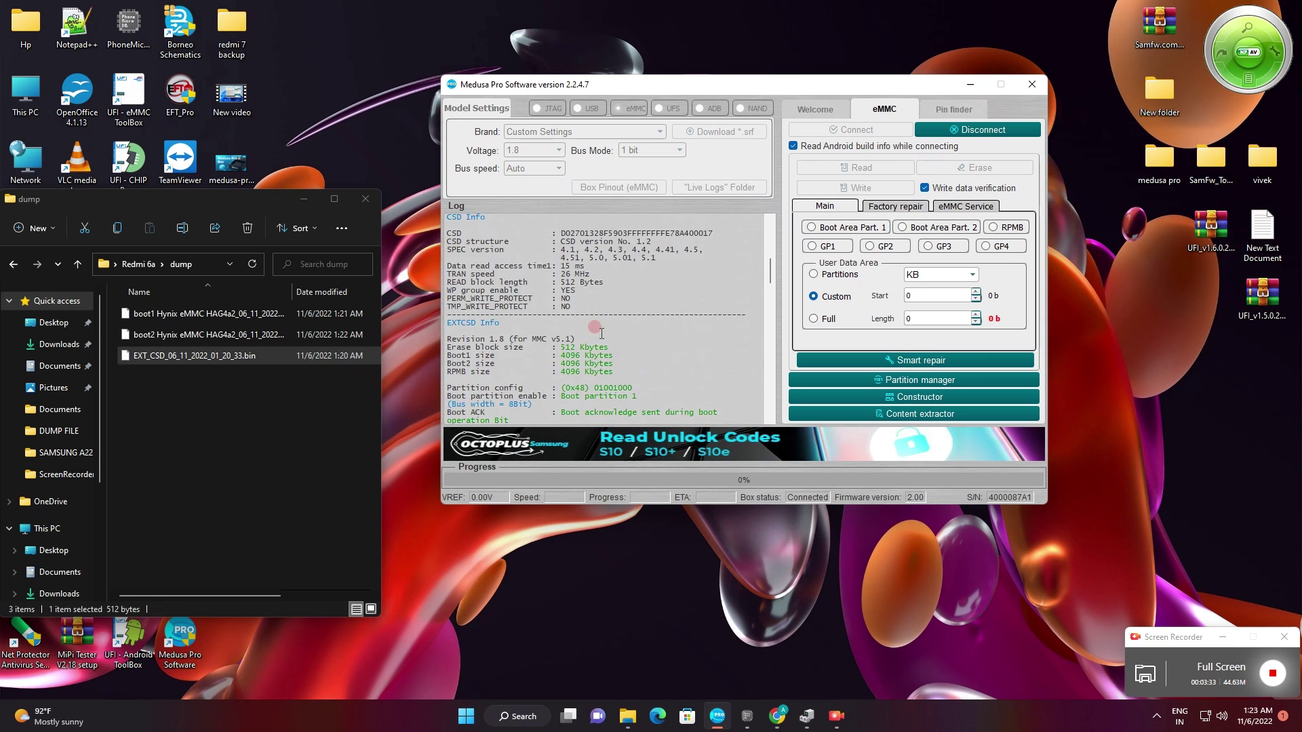
{"action": "scroll", "coordinate": [601, 332], "scroll_direction": "up", "scroll_amount": 10}
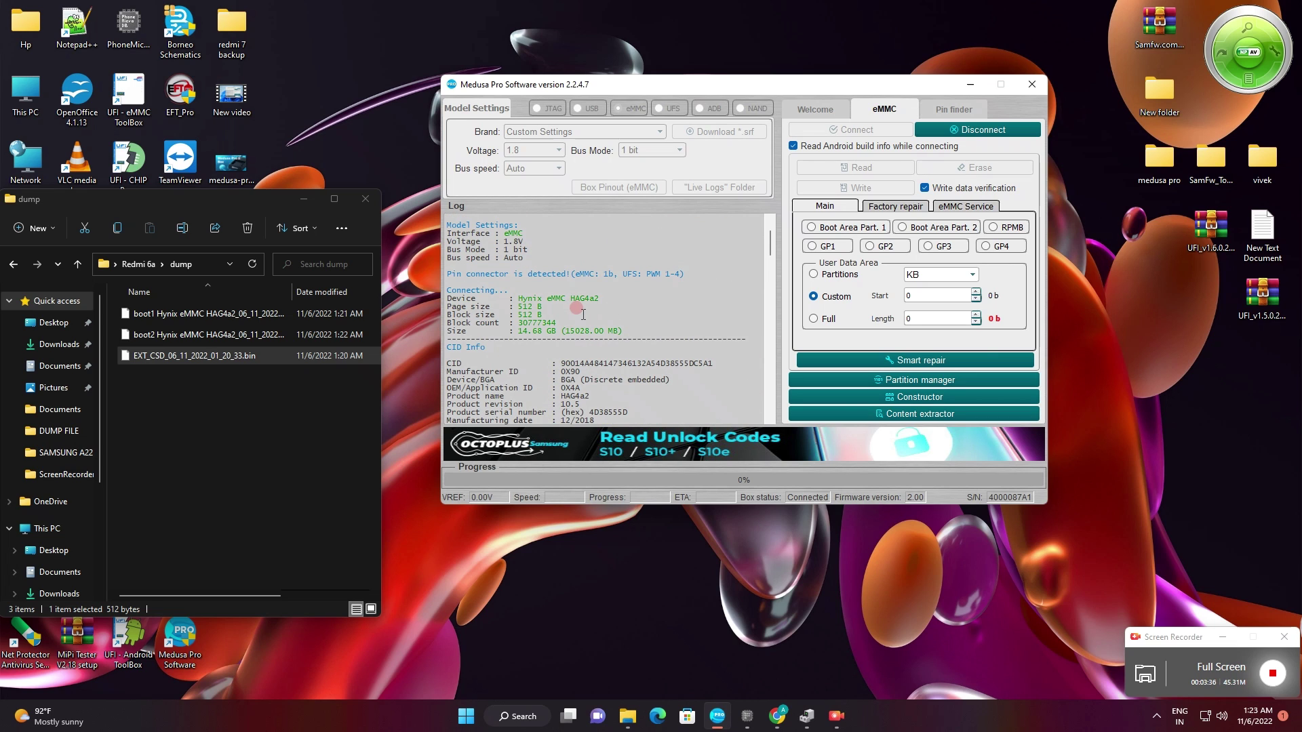
{"action": "scroll", "coordinate": [590, 325], "scroll_direction": "up", "scroll_amount": 1}
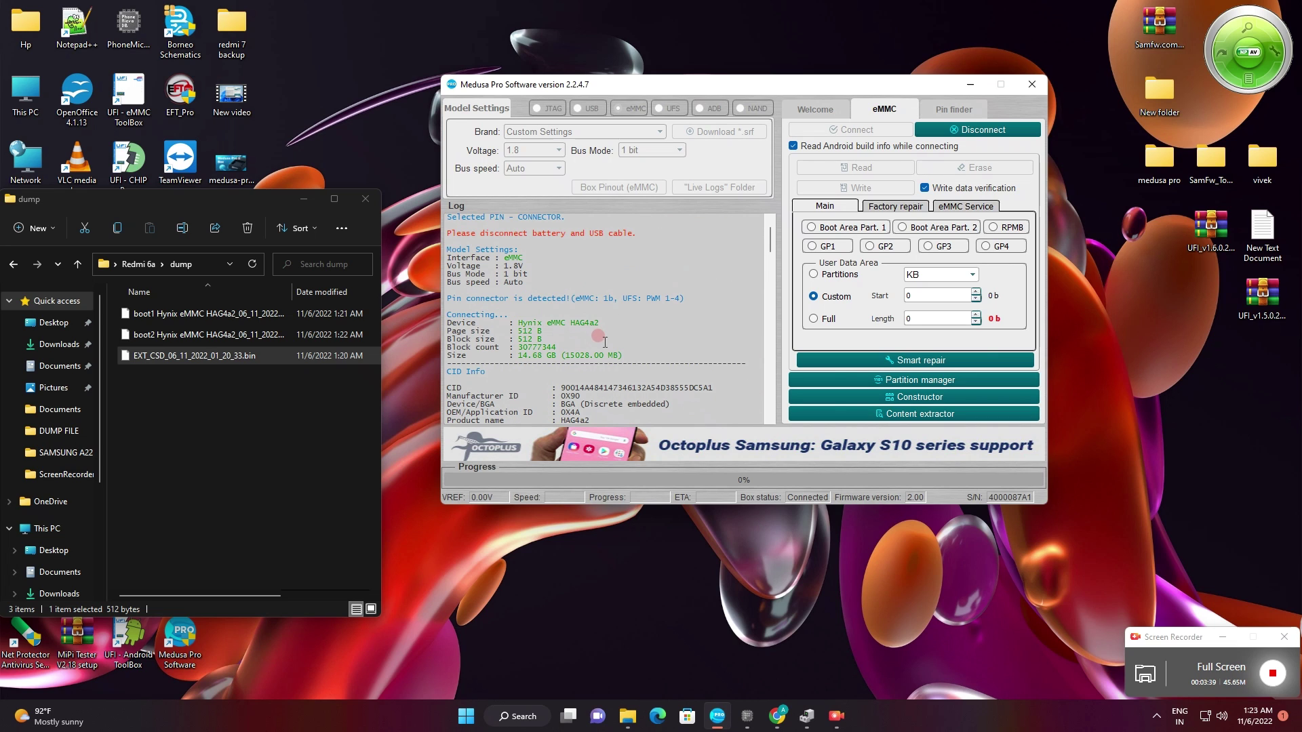
{"action": "left_click_drag", "start_coordinate": [599, 323], "coordinate": [546, 332]}
{"action": "scroll", "coordinate": [576, 331], "scroll_direction": "up", "scroll_amount": 1}
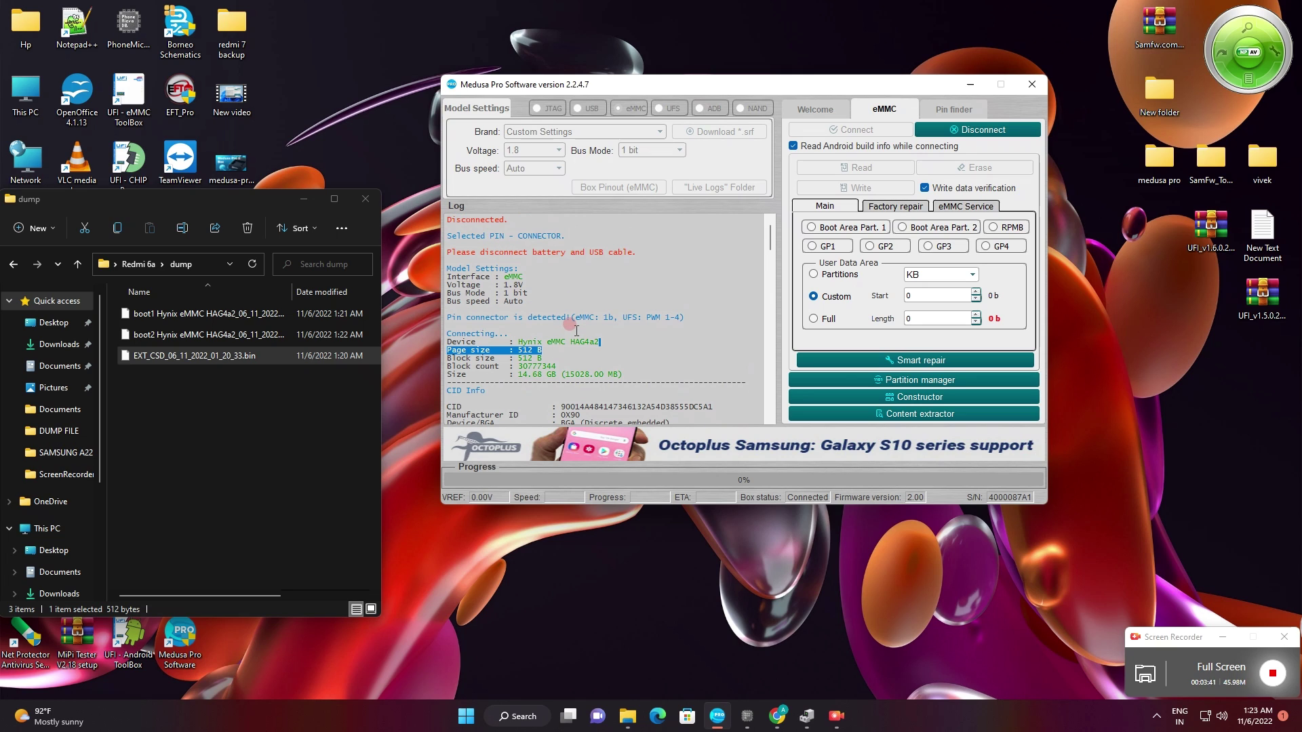
{"action": "left_click", "coordinate": [632, 285]}
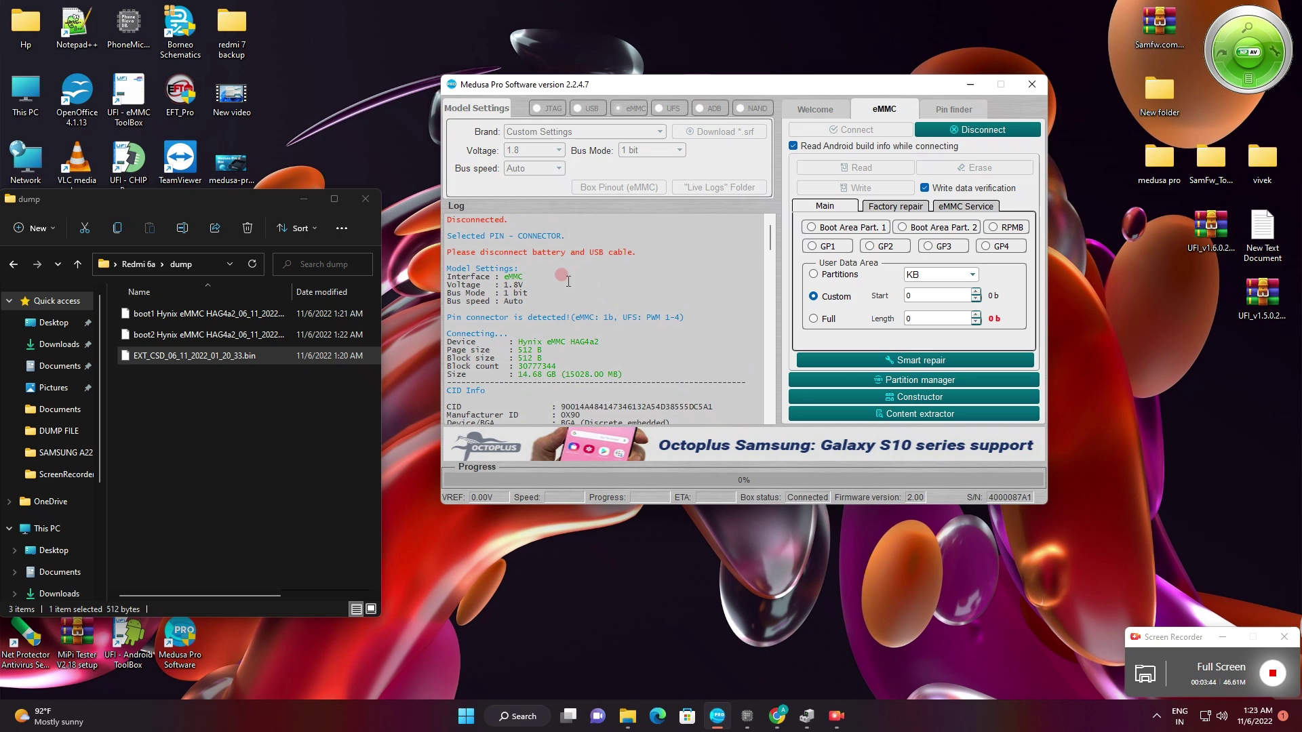
{"action": "scroll", "coordinate": [576, 284], "scroll_direction": "down", "scroll_amount": 2}
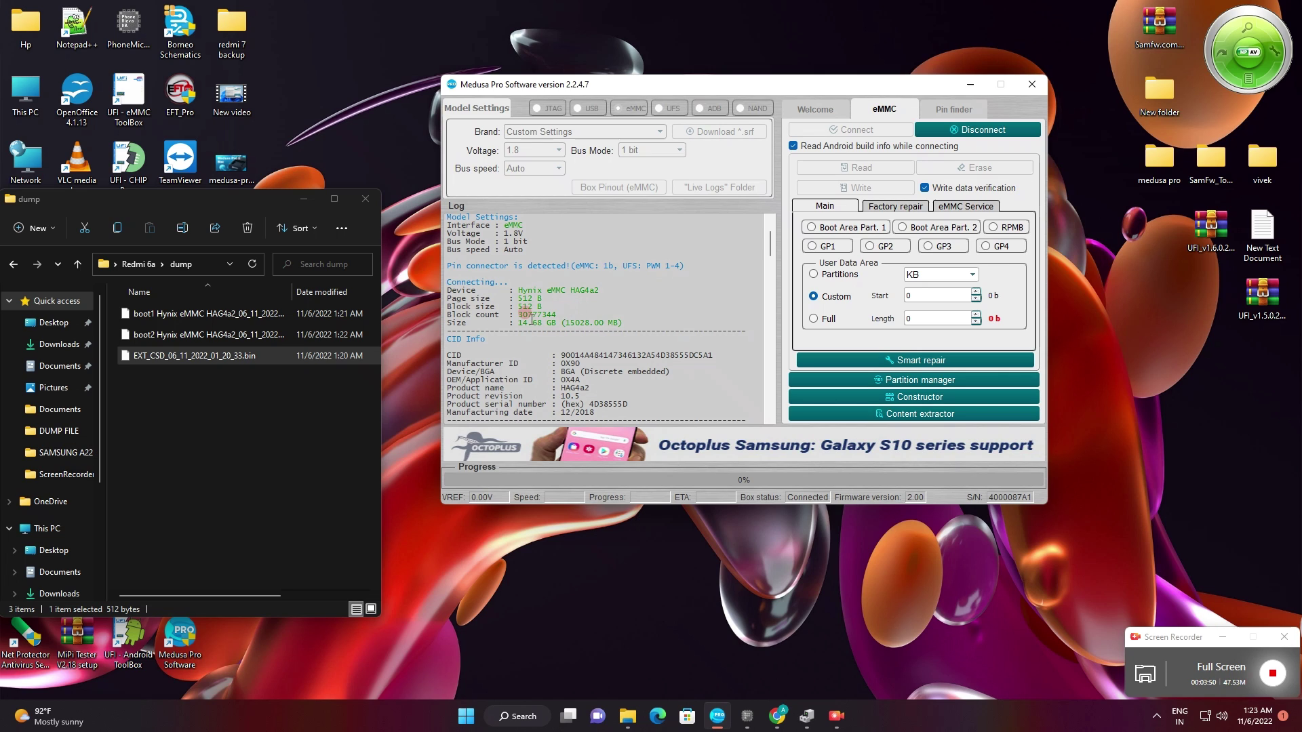
{"action": "left_click_drag", "start_coordinate": [518, 323], "coordinate": [548, 326]}
Set the custom user data range to start at 0 with a length of 512 MB
{"action": "left_click", "coordinate": [917, 290]}
{"action": "key", "text": "BackSpace"}
{"action": "type", "text": "5"}
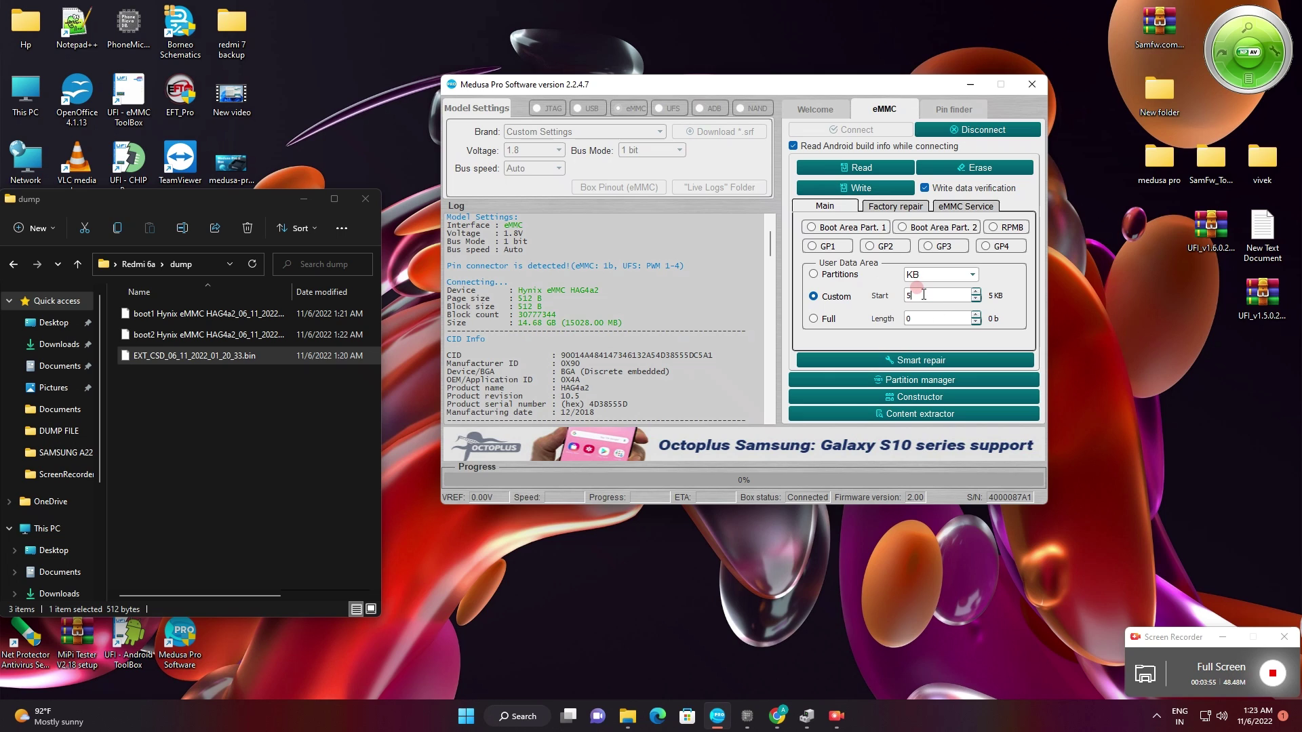
{"action": "key", "text": "BackSpace"}
{"action": "type", "text": "0"}
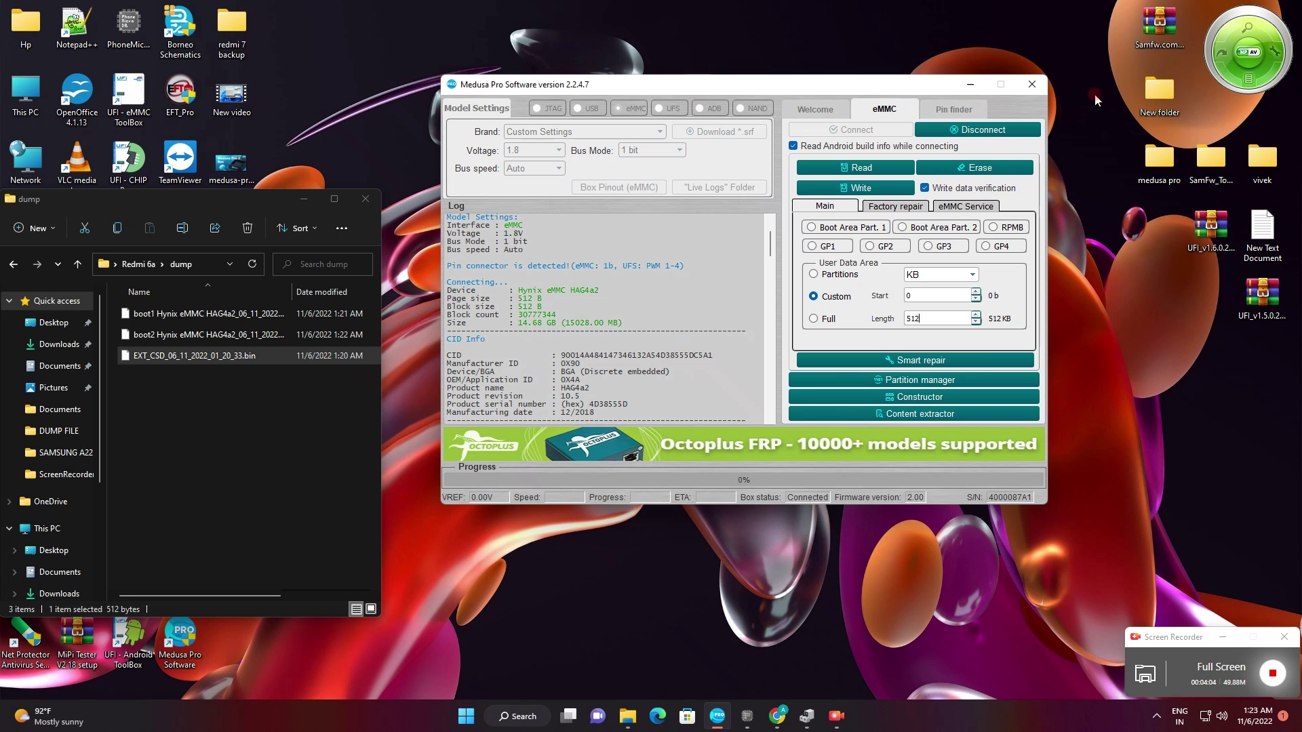
{"action": "left_click", "coordinate": [951, 276]}
{"action": "left_click", "coordinate": [961, 320]}
{"action": "key", "text": "BackSpace"}
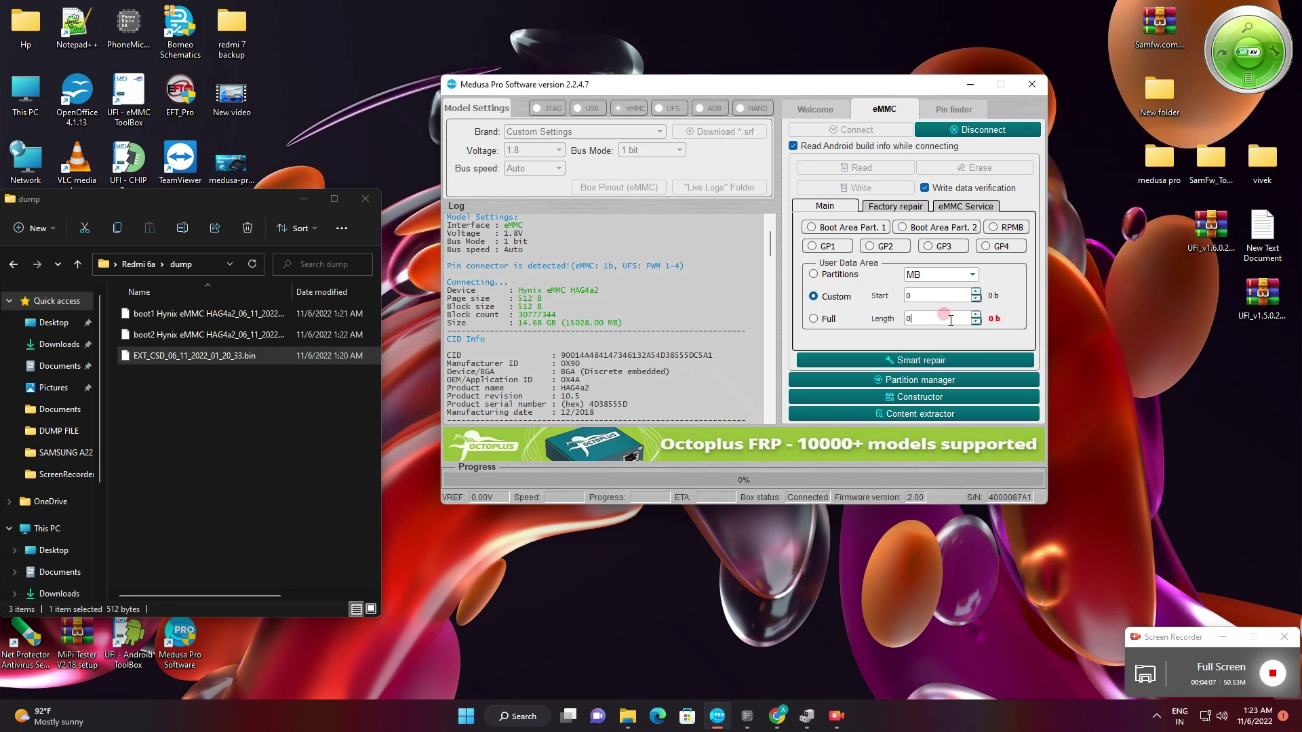
{"action": "type", "text": "512"}
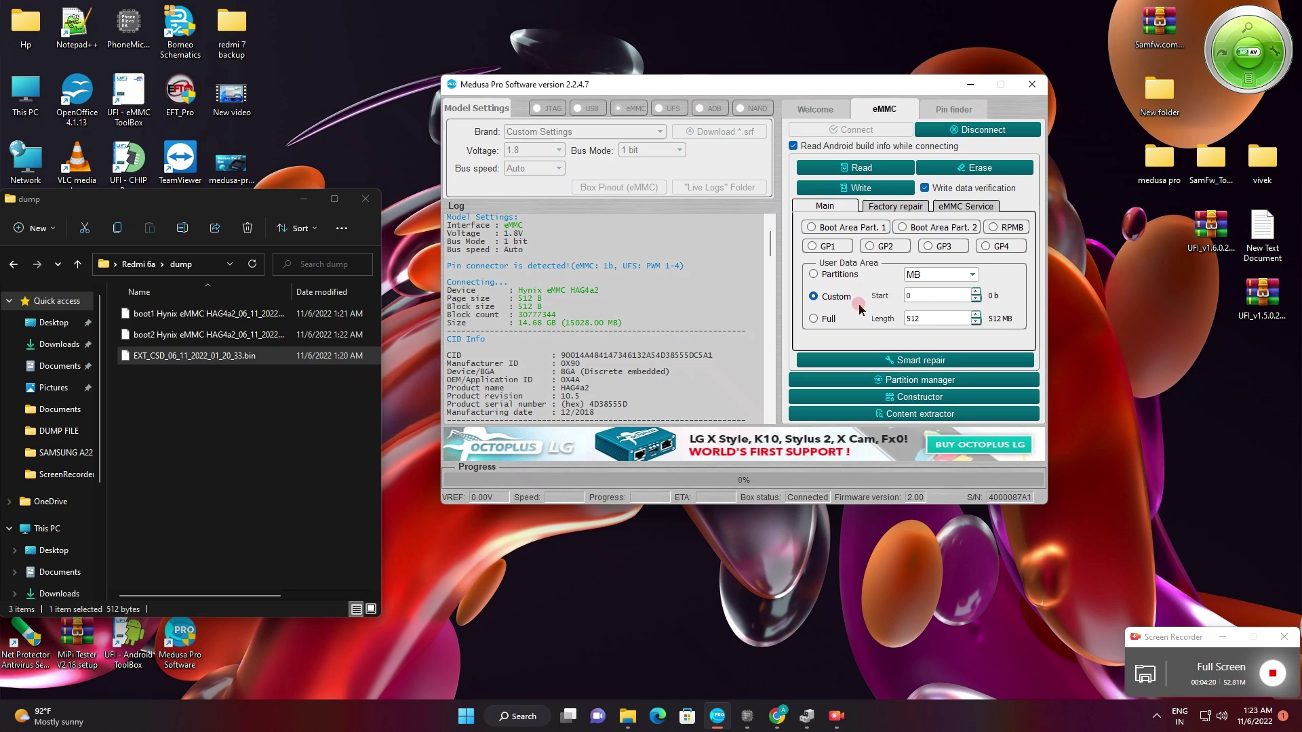
Read the custom user data range and save it in the dump folder, adding userdata before the suggested file name
{"action": "left_click", "coordinate": [861, 170]}
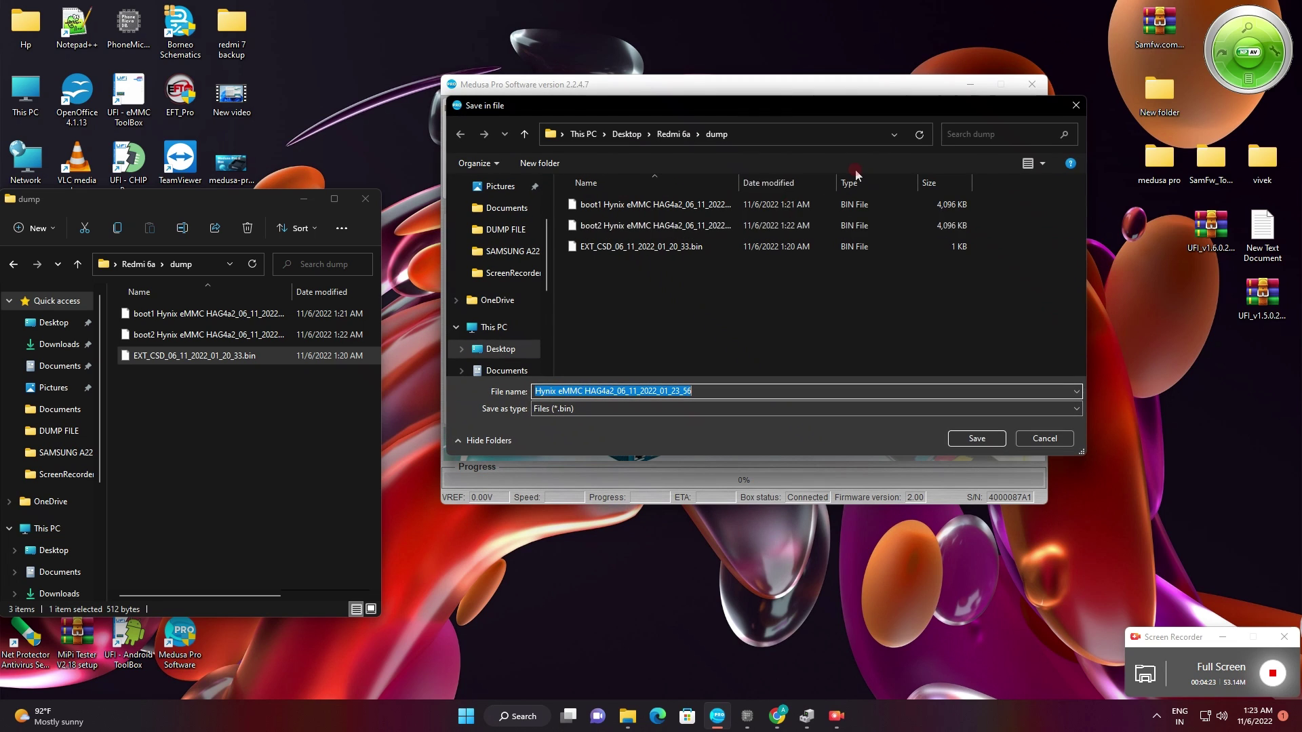
{"action": "left_click", "coordinate": [536, 392]}
{"action": "type", "text": "u"}
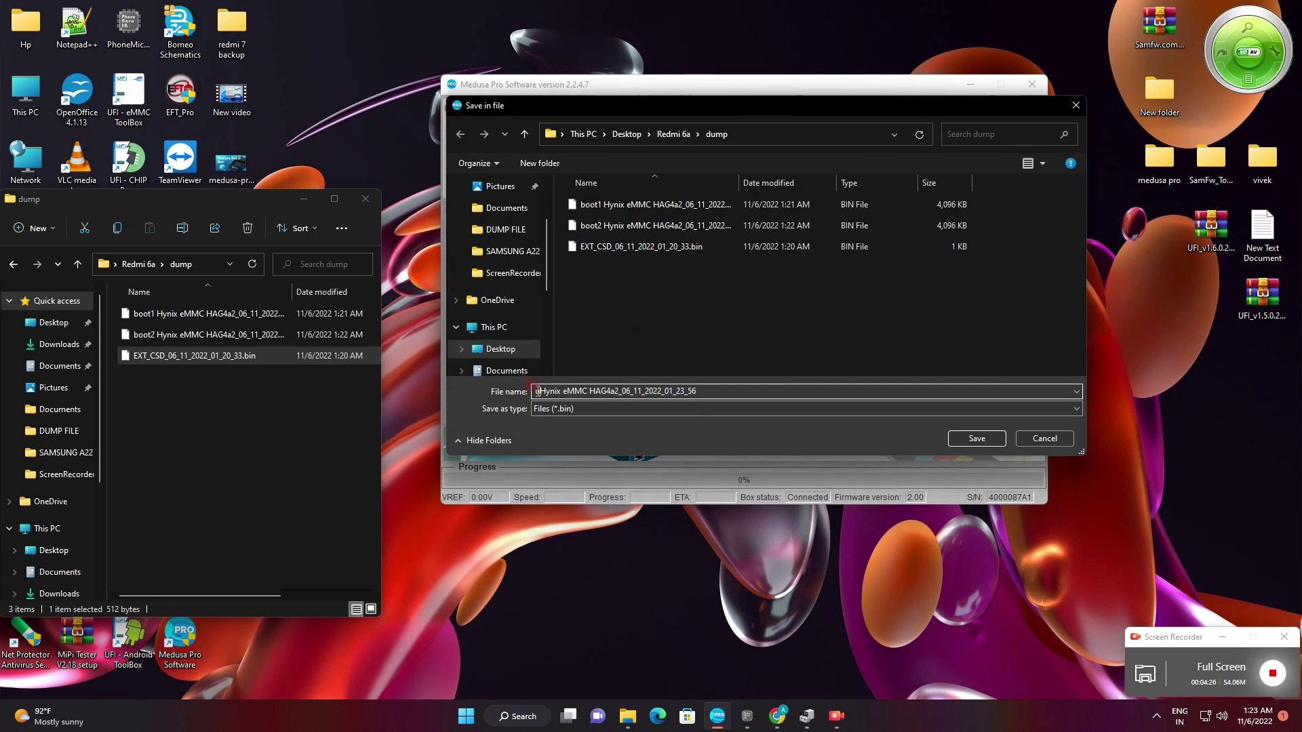
{"action": "type", "text": "serdata"}
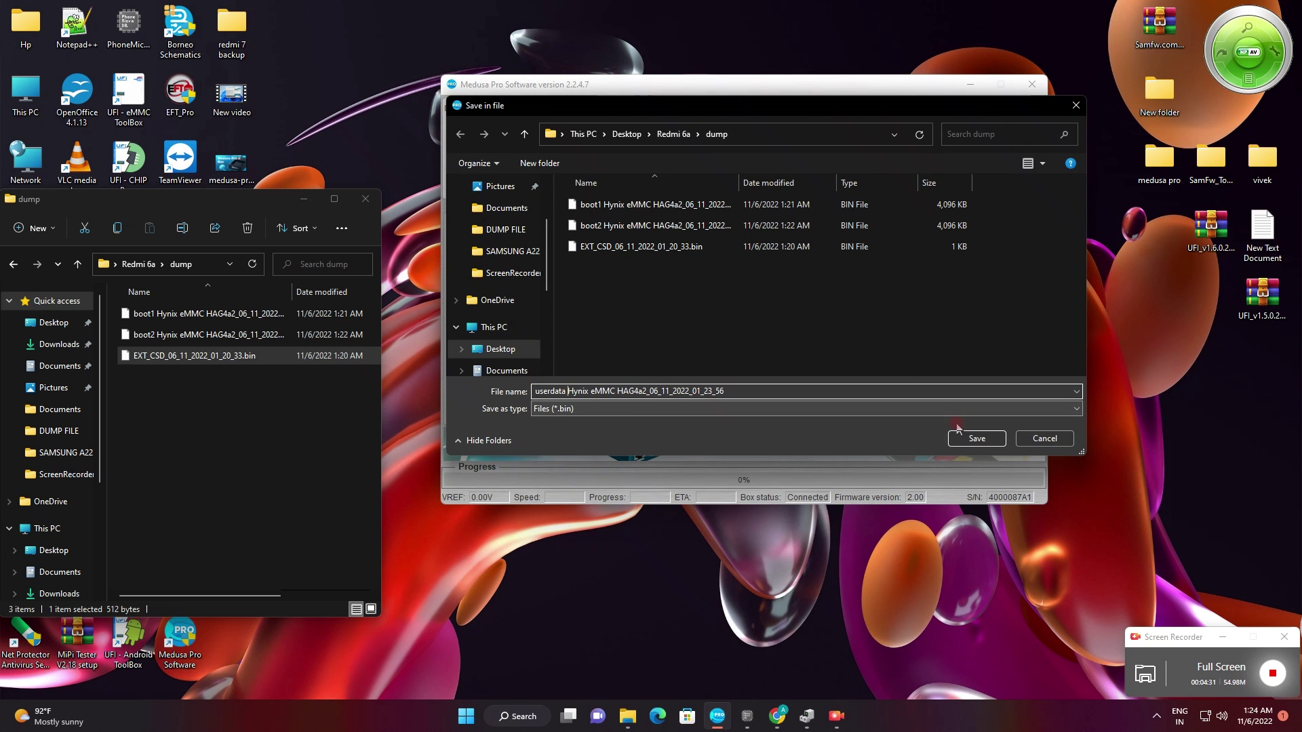
{"action": "left_click", "coordinate": [975, 440]}
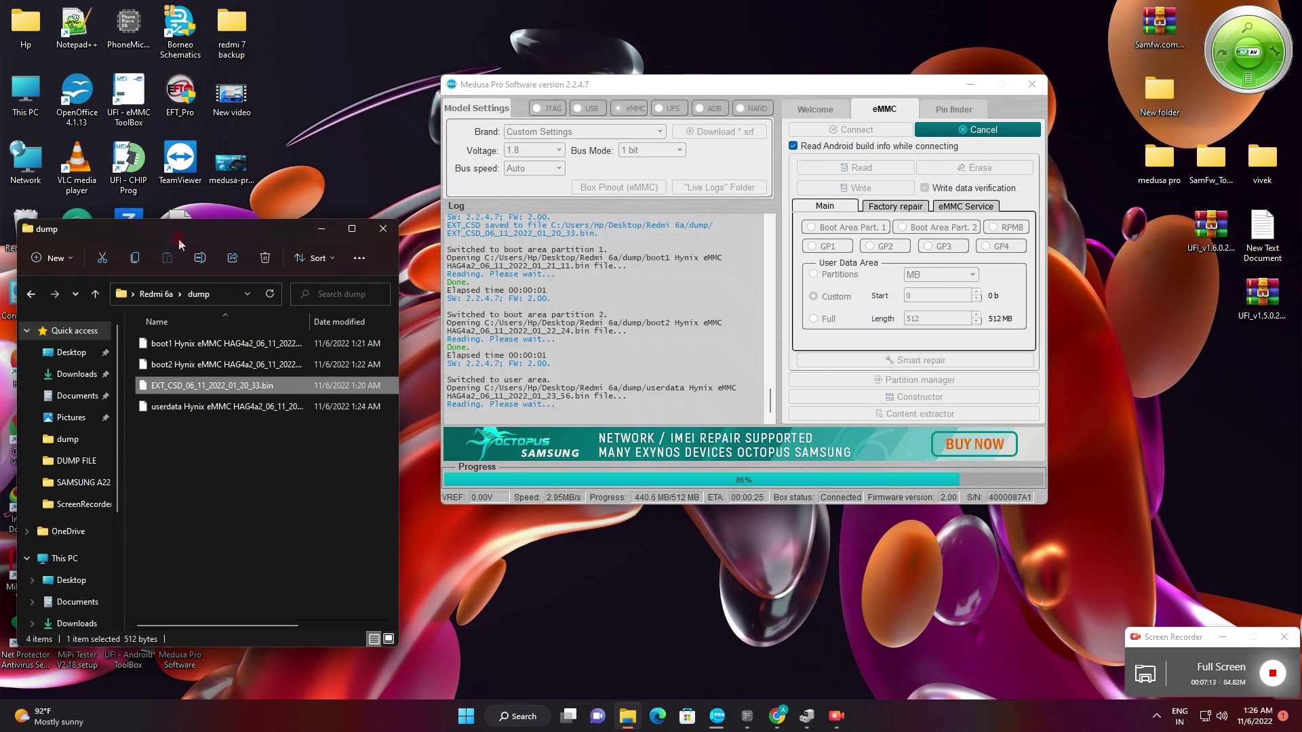
{"action": "left_click_drag", "start_coordinate": [179, 243], "coordinate": [242, 183]}
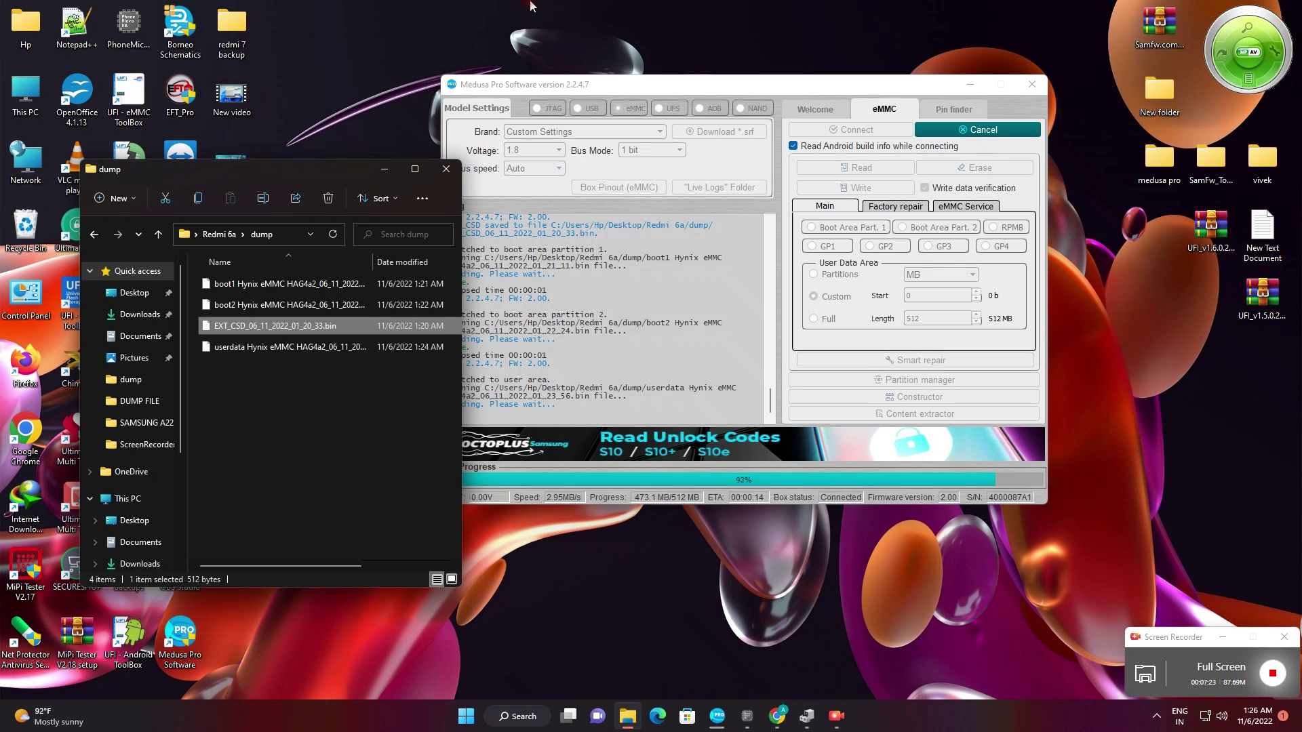
{"action": "left_click", "coordinate": [705, 305]}
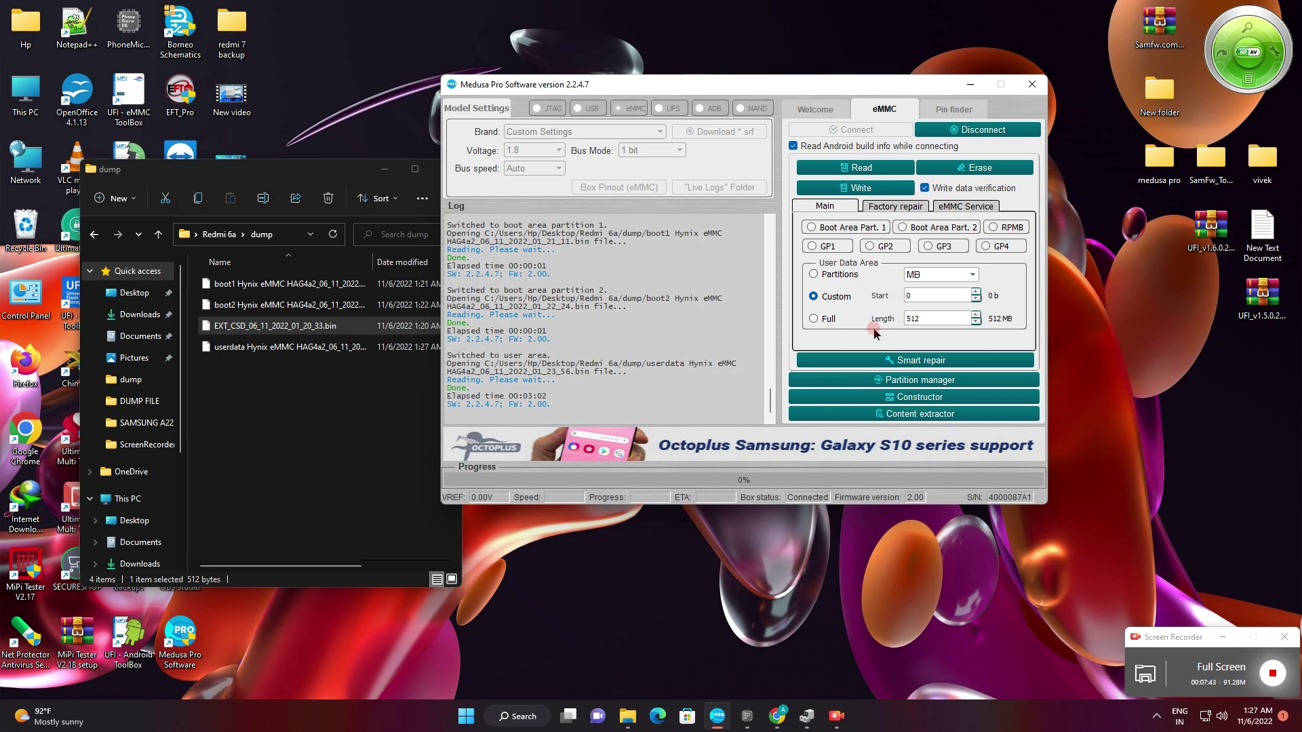
Reconnect the eMMC and run a Smart report to examine its device life time and PRE_EOL entries
{"action": "left_click", "coordinate": [958, 130]}
{"action": "left_click", "coordinate": [856, 131]}
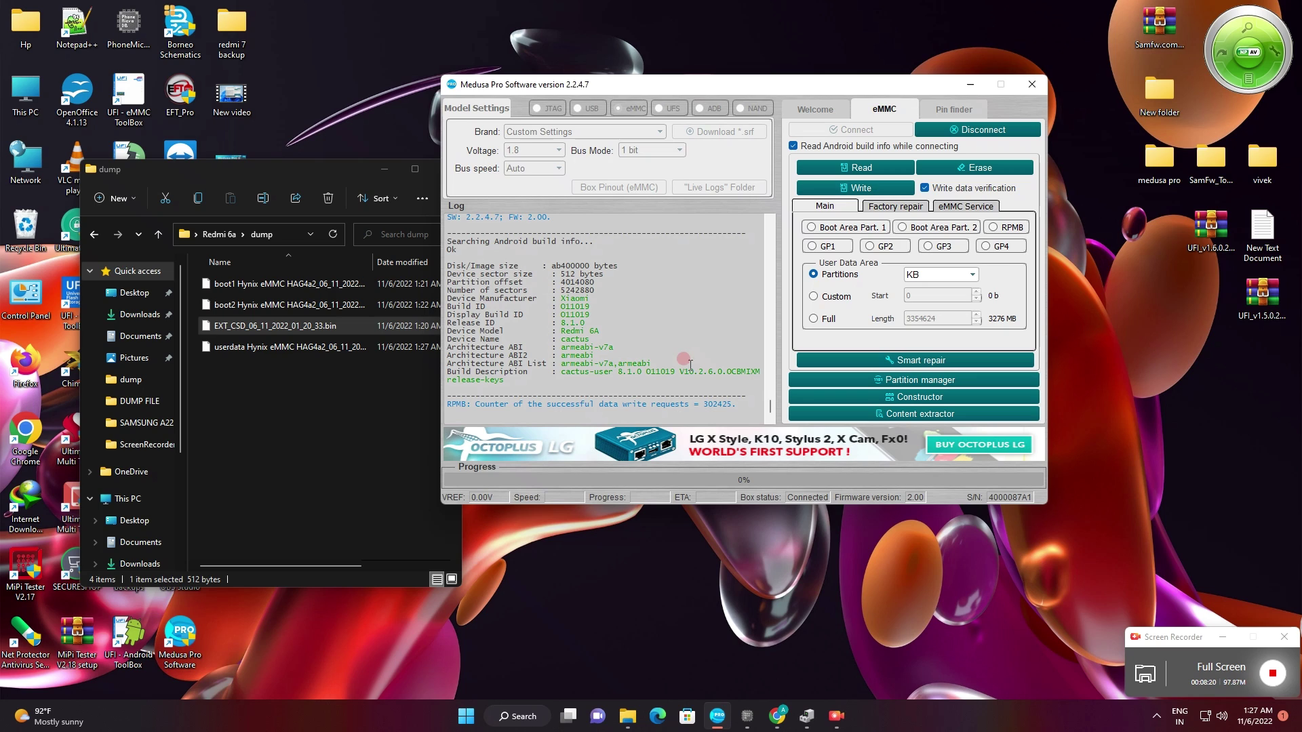
{"action": "left_click", "coordinate": [942, 207]}
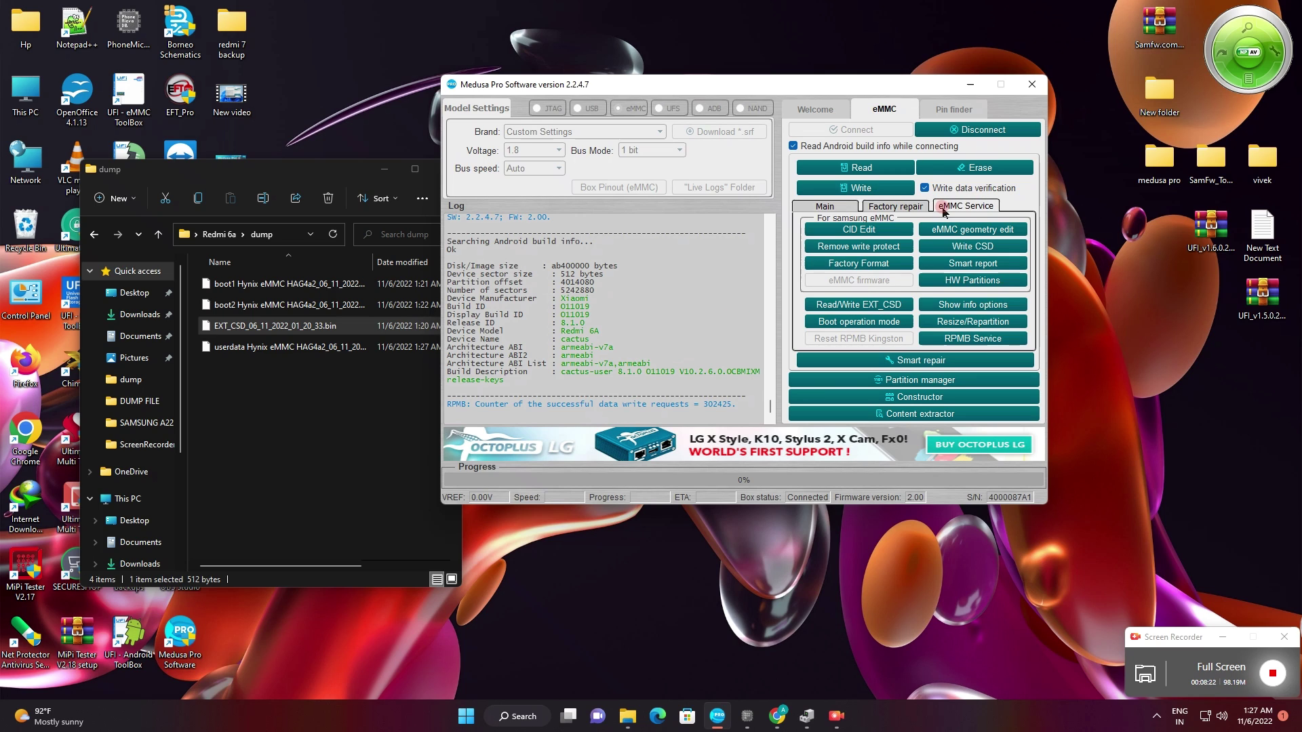
{"action": "left_click", "coordinate": [972, 263]}
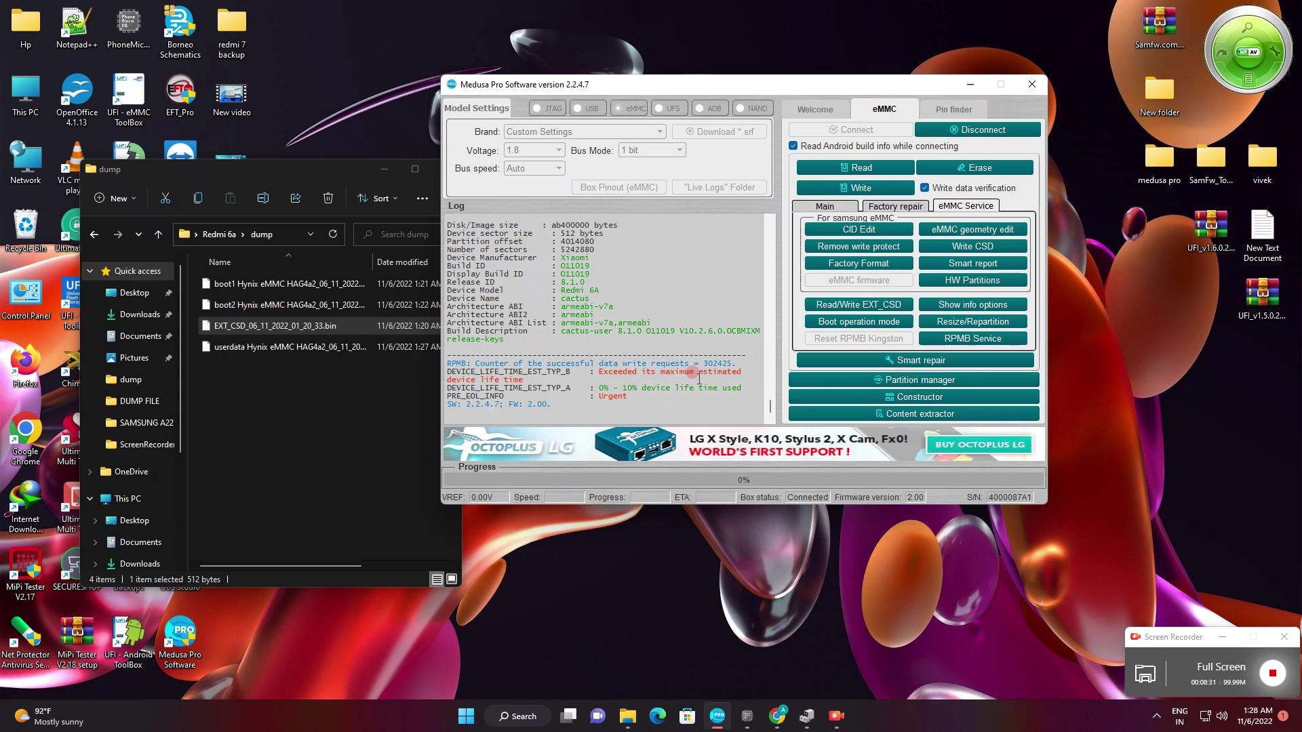
{"action": "left_click_drag", "start_coordinate": [705, 384], "coordinate": [597, 342]}
{"action": "left_click", "coordinate": [597, 343]}
{"action": "left_click_drag", "start_coordinate": [661, 403], "coordinate": [584, 356]}
{"action": "left_click", "coordinate": [645, 316]}
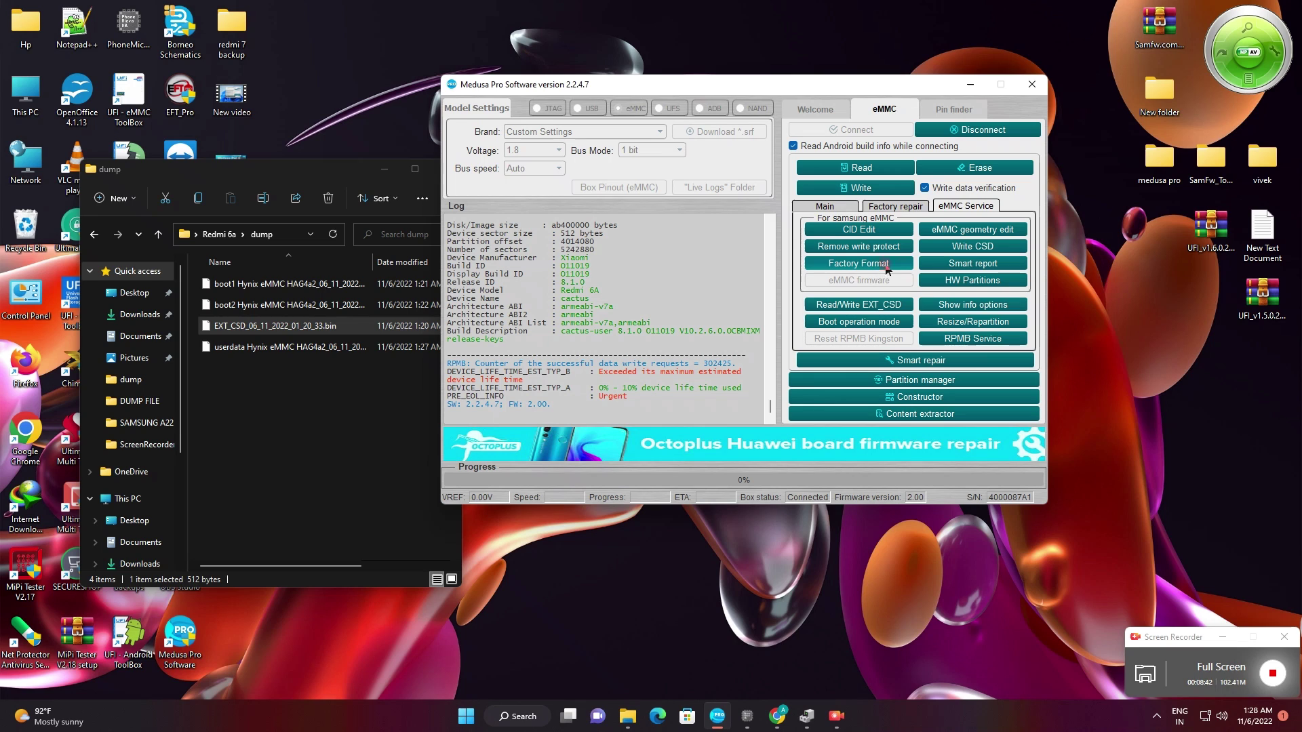
Write the HW Partitions settings to EXT_CSD with all GP partition sizes at NONE and WR_REL enabled
{"action": "left_click", "coordinate": [968, 286]}
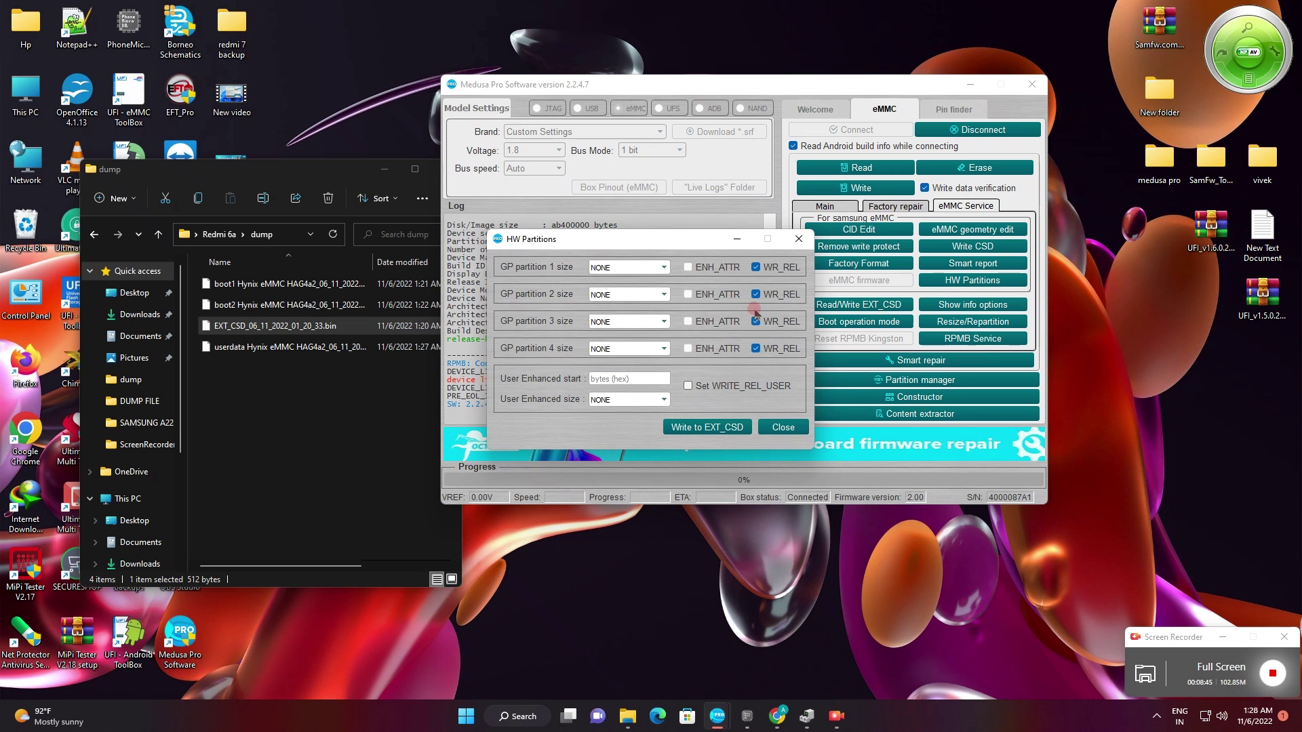
{"action": "left_click", "coordinate": [706, 427]}
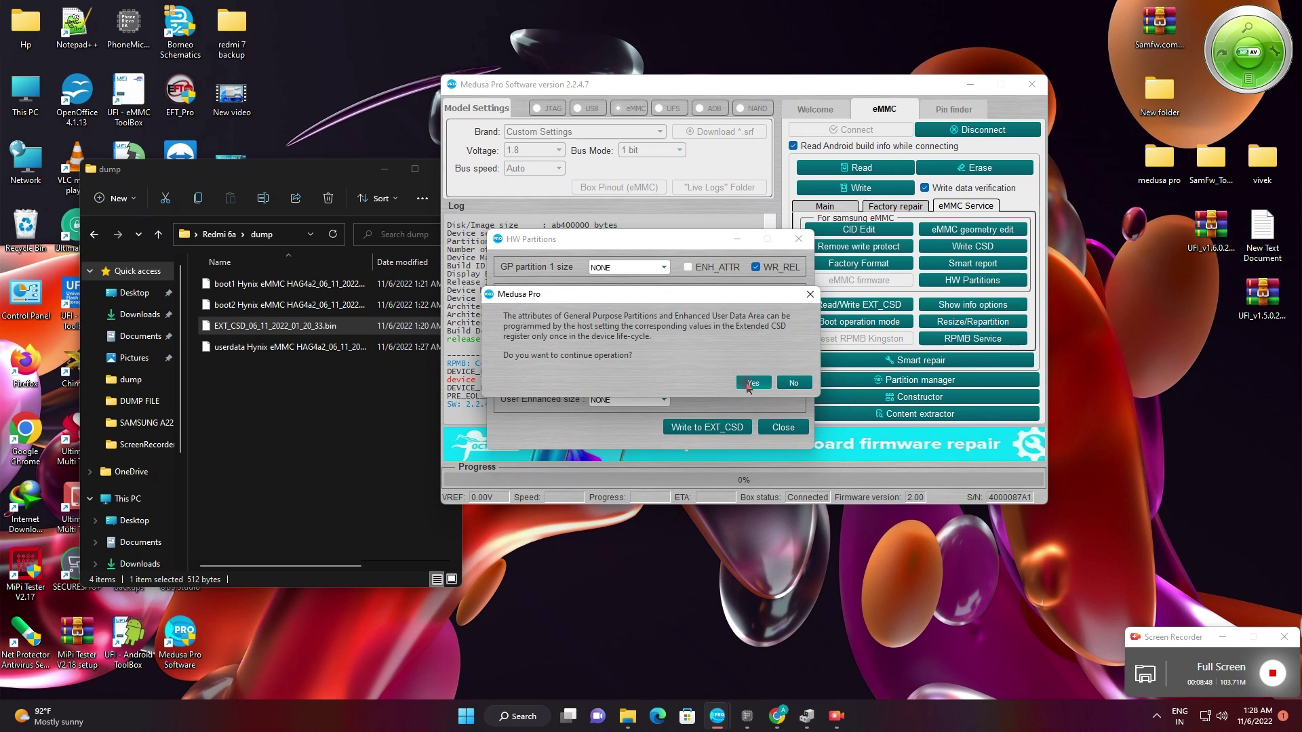
{"action": "left_click", "coordinate": [746, 378]}
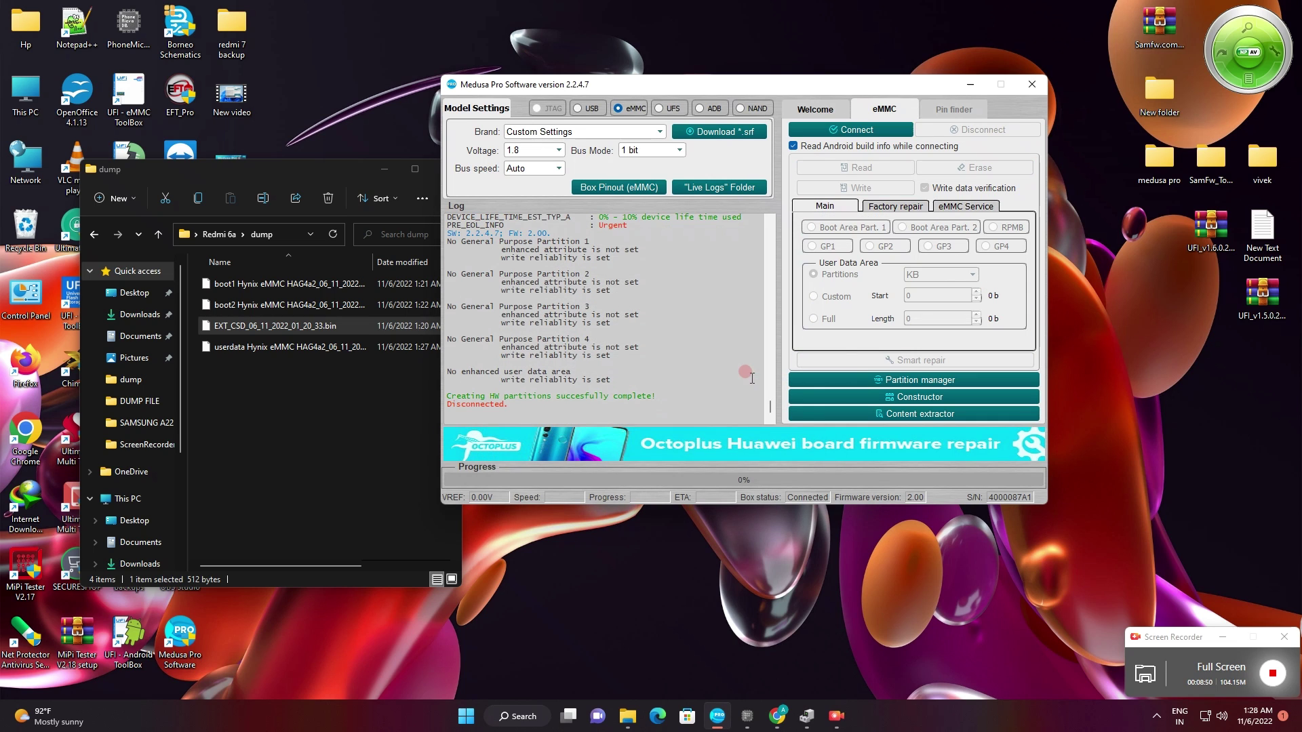
Connect to the eMMC again and run another Smart report to check its health after the EXT_CSD write
{"action": "left_click", "coordinate": [873, 131]}
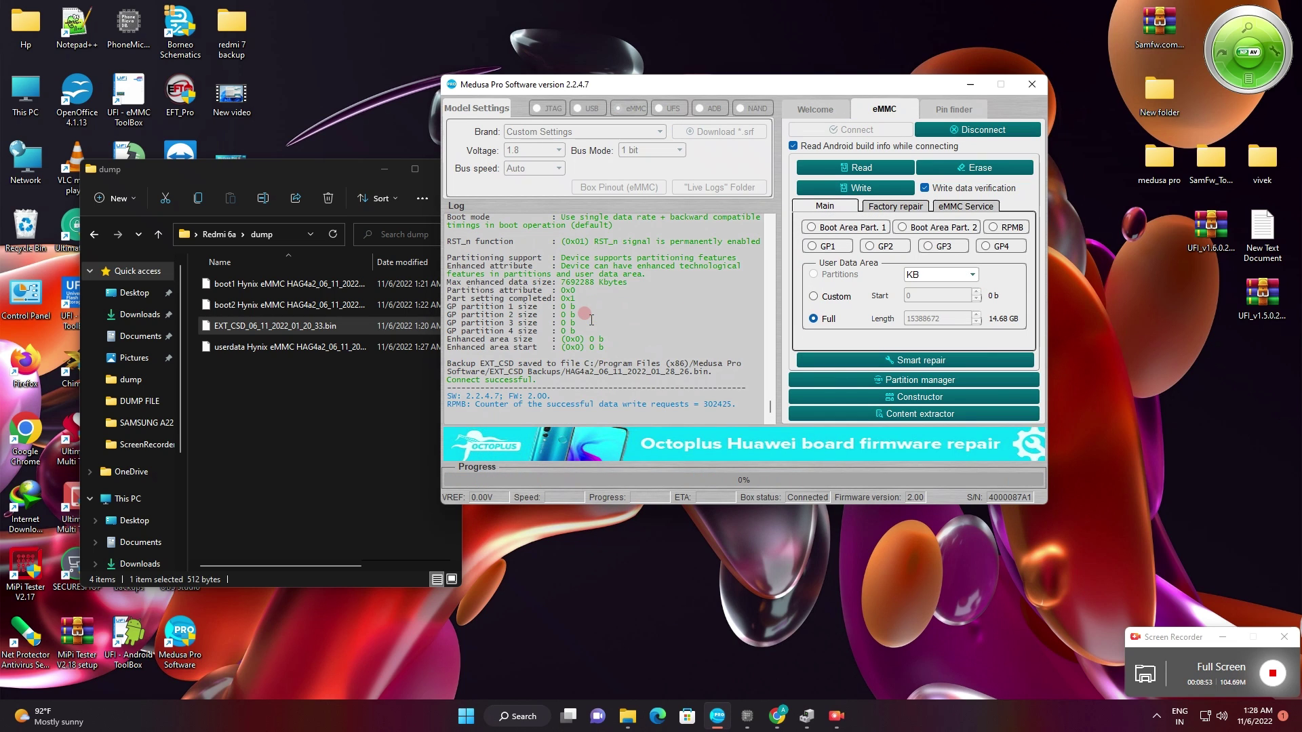
{"action": "left_click", "coordinate": [956, 206]}
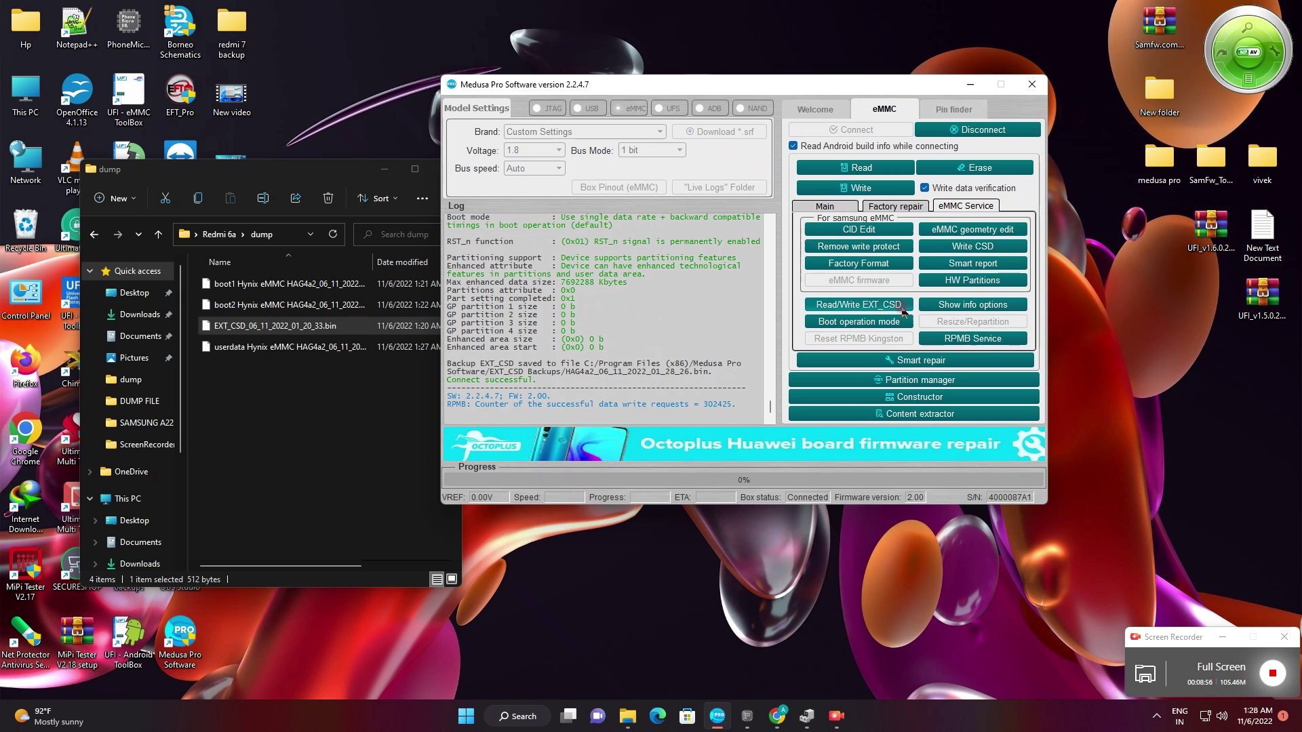
{"action": "left_click", "coordinate": [973, 264]}
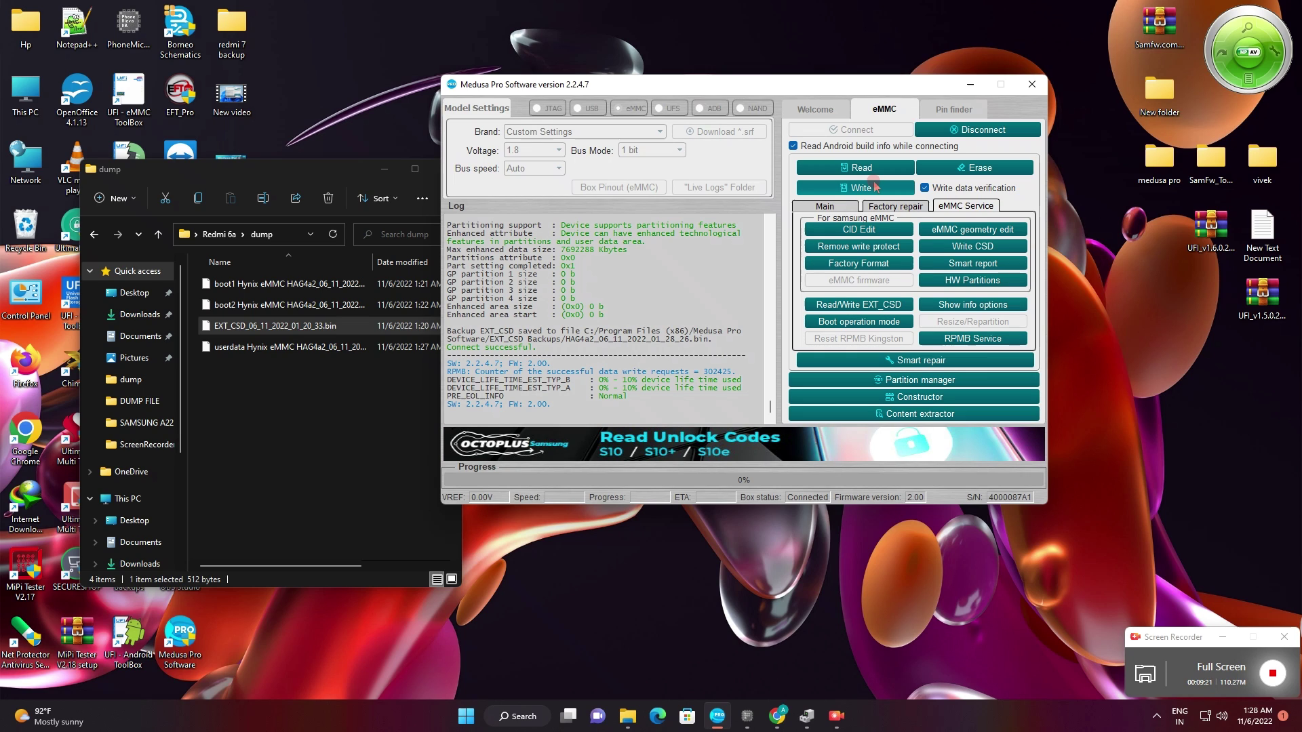
Disconnect and reconnect the eMMC, and check its CID, CSD and EXT_CSD information in the log
{"action": "left_click", "coordinate": [963, 136]}
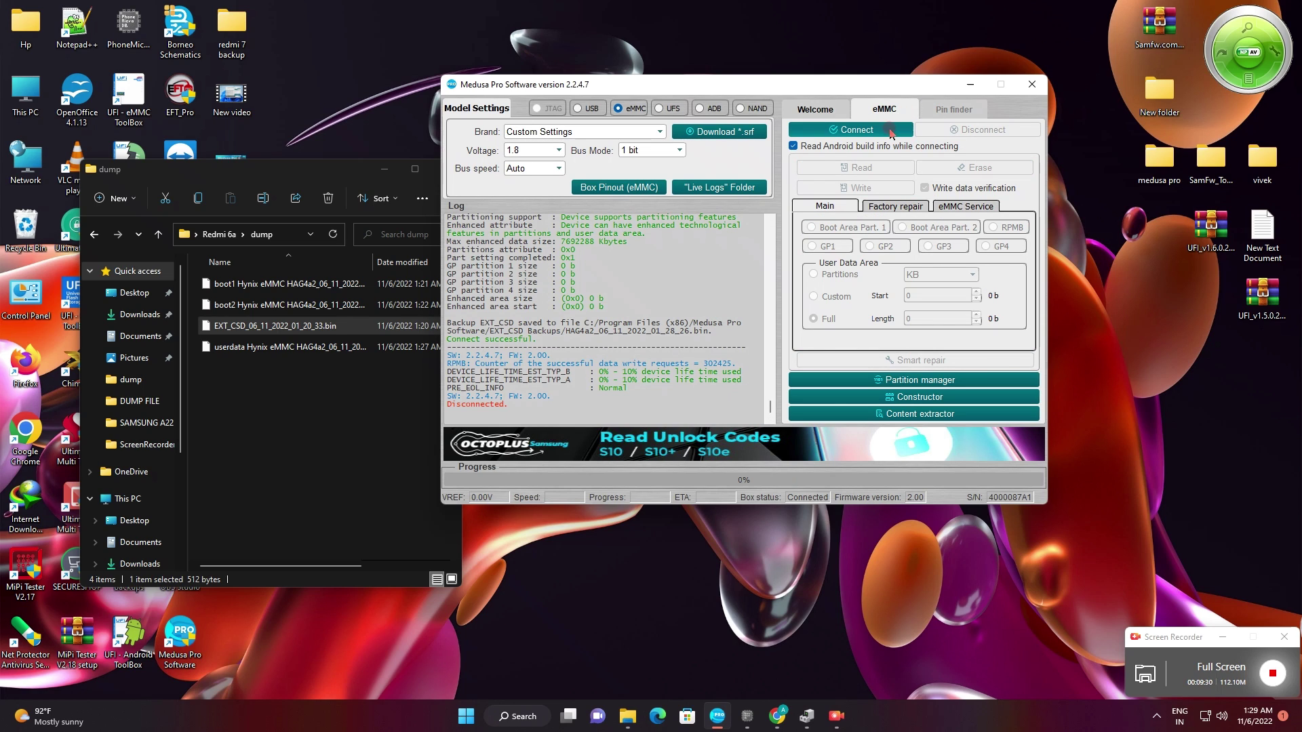
{"action": "left_click", "coordinate": [891, 131]}
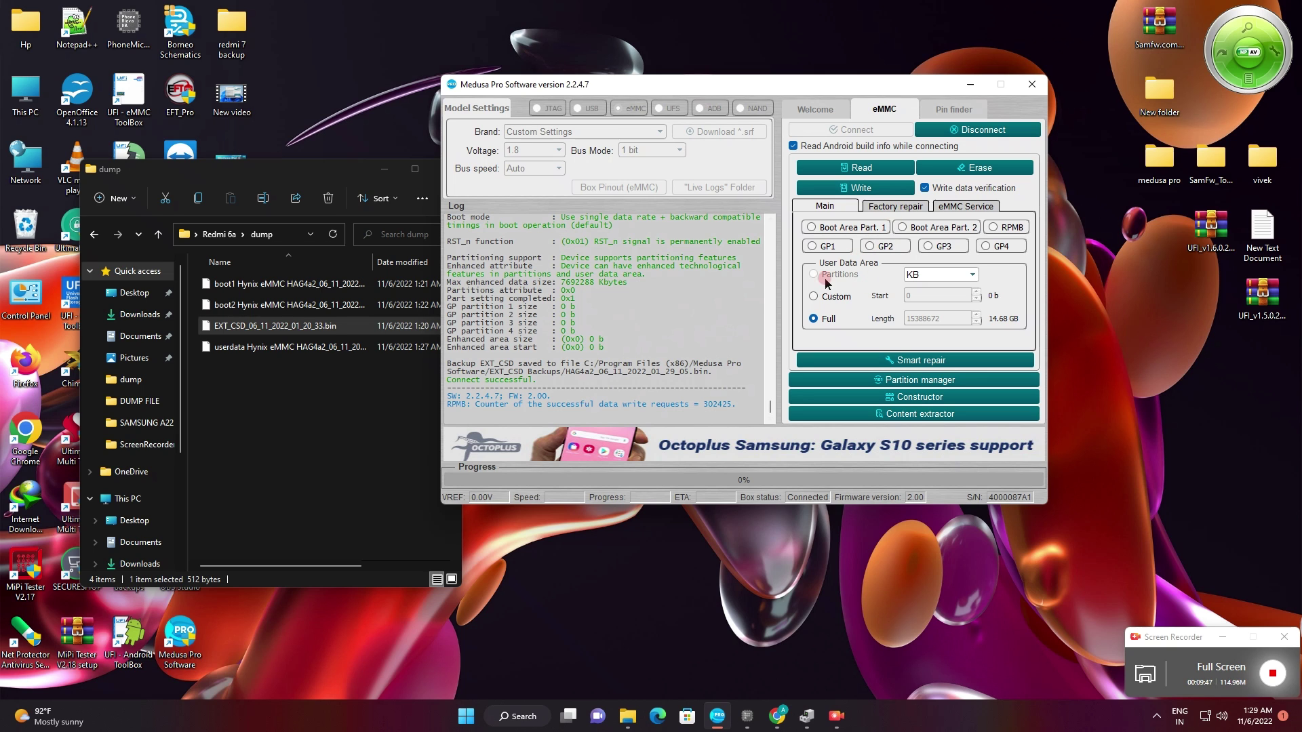
{"action": "scroll", "coordinate": [685, 301], "scroll_direction": "up", "scroll_amount": 1}
{"action": "scroll", "coordinate": [650, 292], "scroll_direction": "down", "scroll_amount": 1}
{"action": "scroll", "coordinate": [651, 293], "scroll_direction": "up", "scroll_amount": 5}
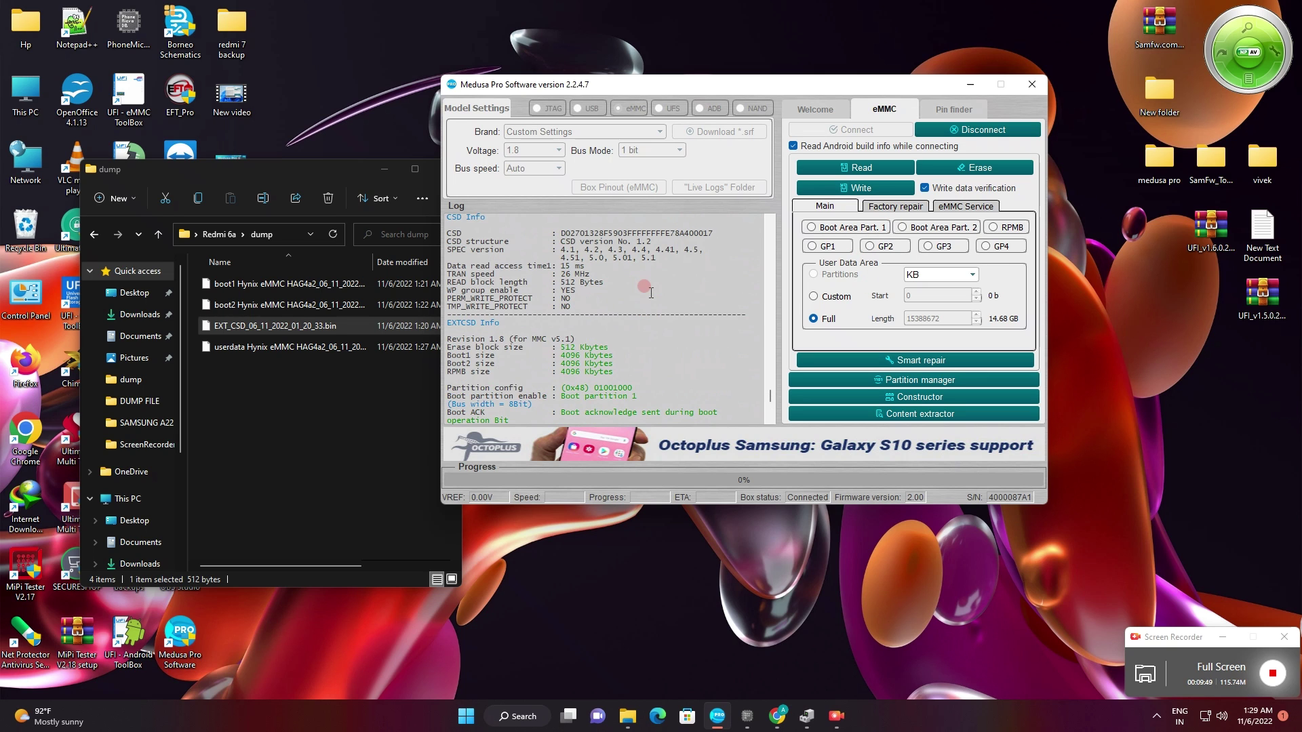
{"action": "scroll", "coordinate": [650, 292], "scroll_direction": "down", "scroll_amount": 6}
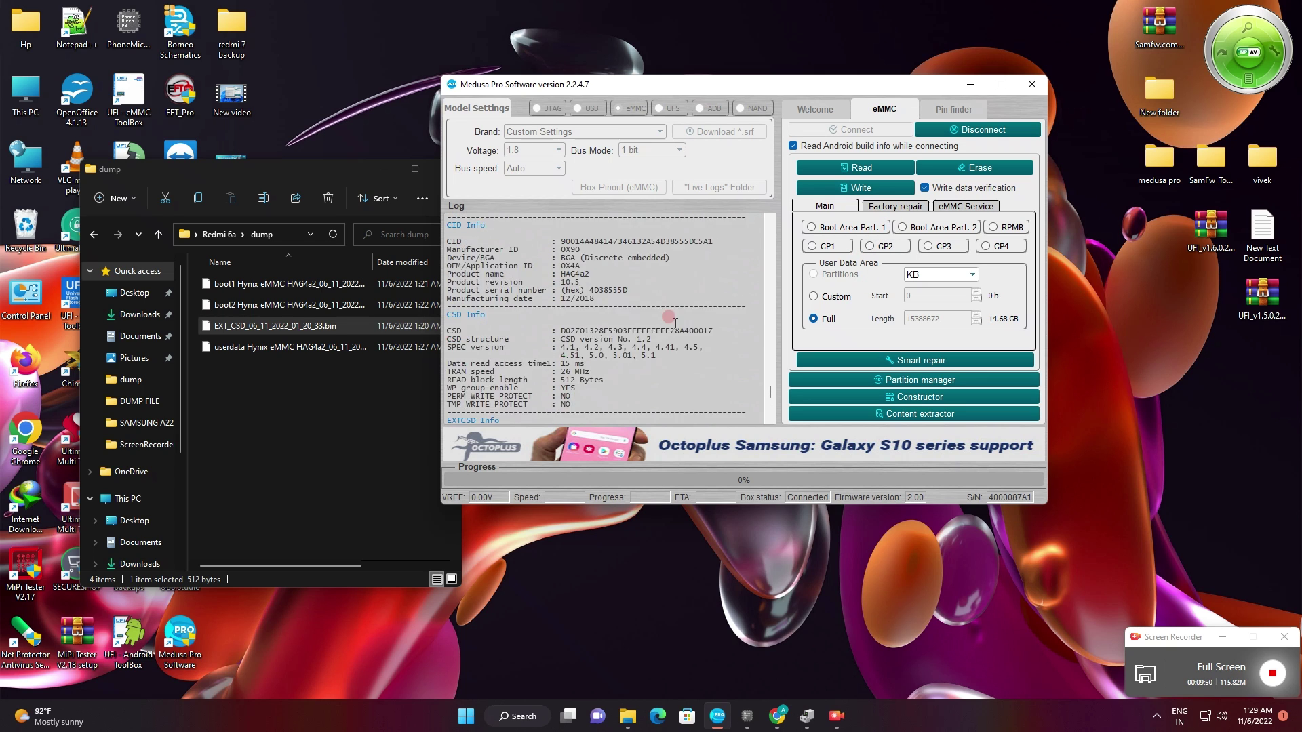
Select a custom range of the user data area starting at 0 with a length of 512 MB
{"action": "left_click", "coordinate": [814, 296]}
{"action": "left_click", "coordinate": [935, 299]}
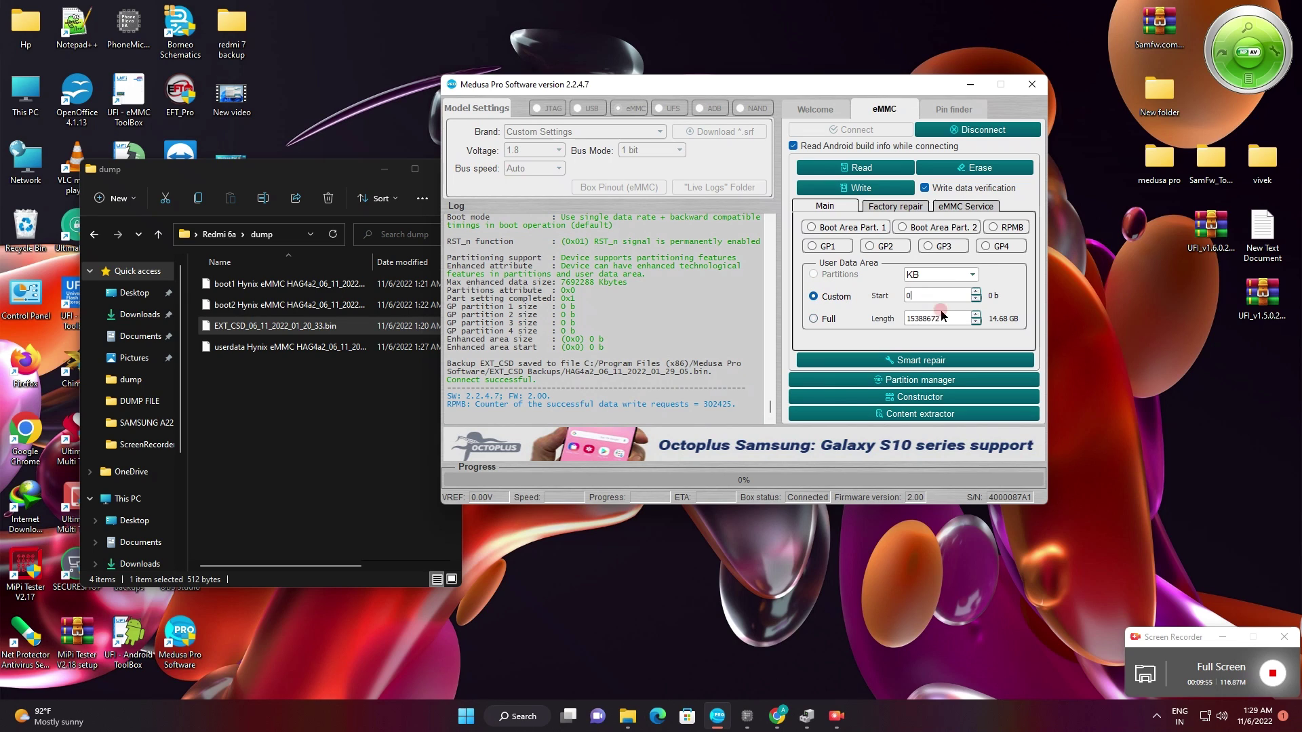
{"action": "left_click", "coordinate": [949, 275]}
{"action": "left_click", "coordinate": [935, 311]}
{"action": "left_click_drag", "start_coordinate": [940, 318], "coordinate": [831, 328]}
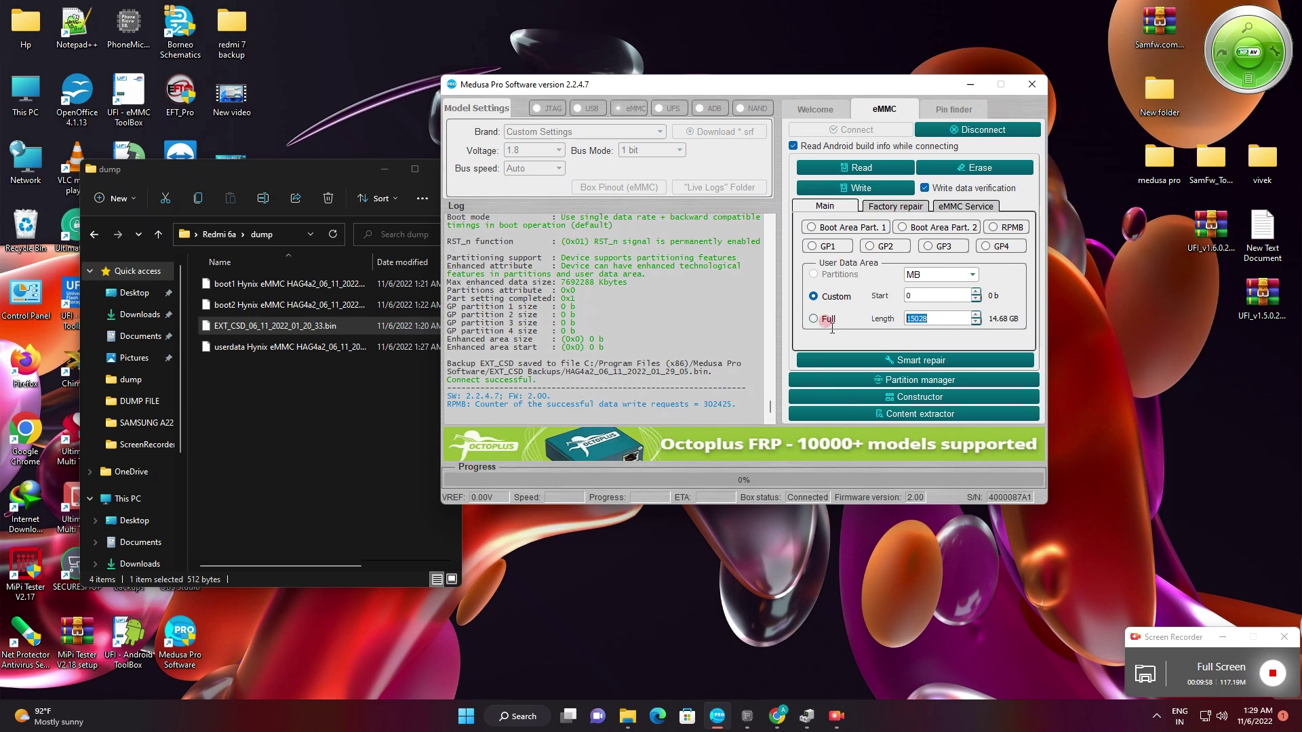
{"action": "type", "text": "512"}
Write the userdata file from the dump folder back to the custom range, and open This PC
{"action": "left_click", "coordinate": [859, 190]}
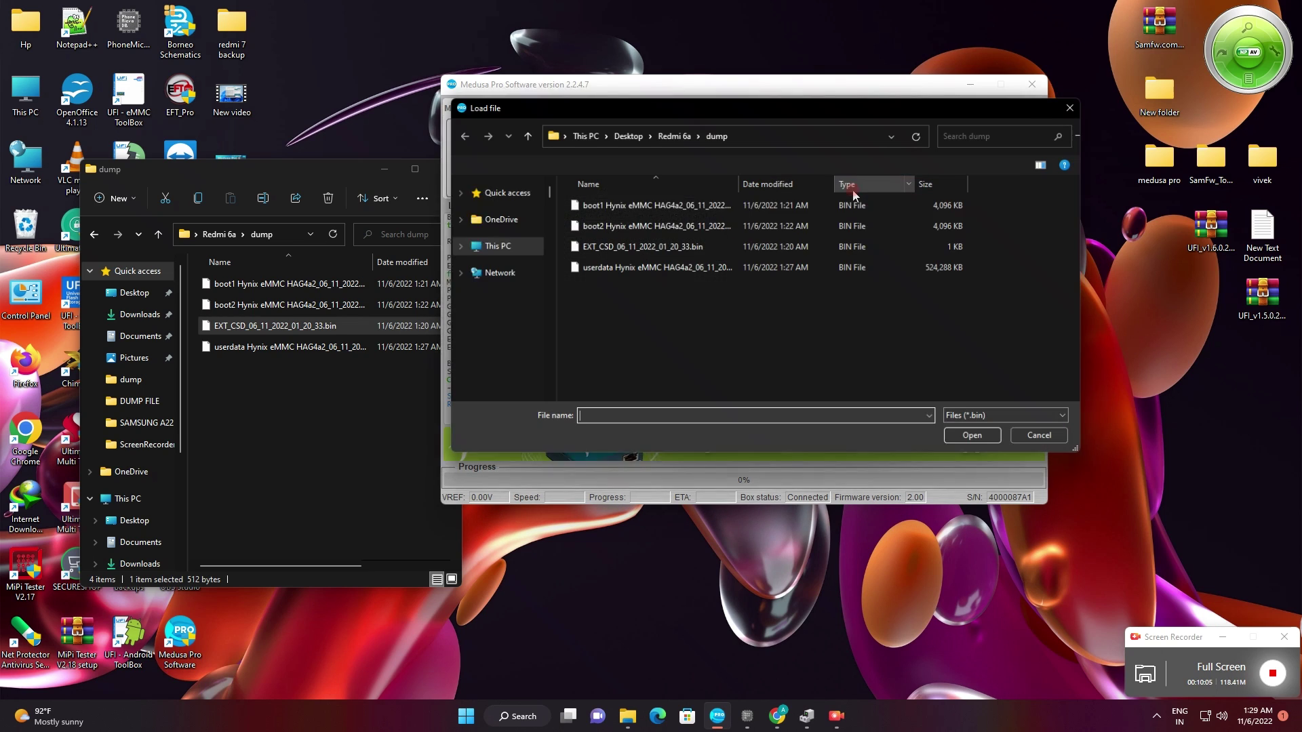
{"action": "double_click", "coordinate": [661, 269]}
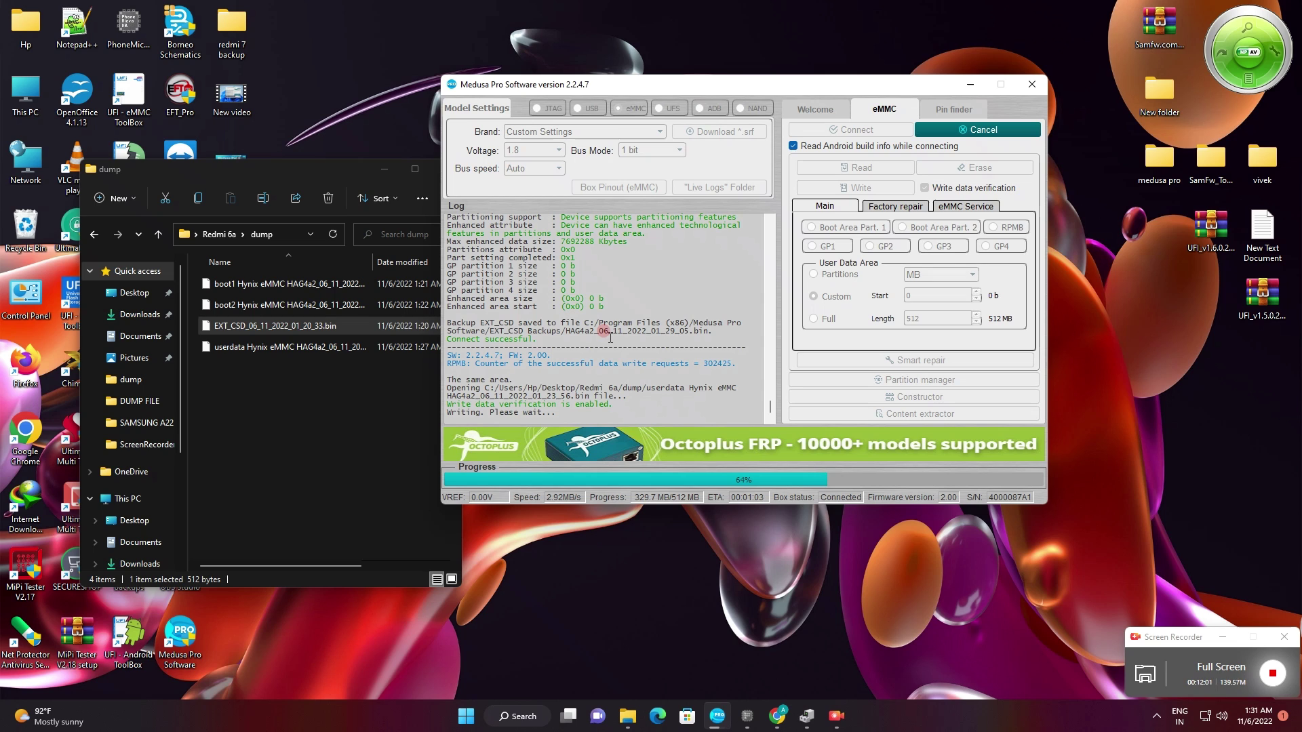
{"action": "double_click", "coordinate": [26, 95]}
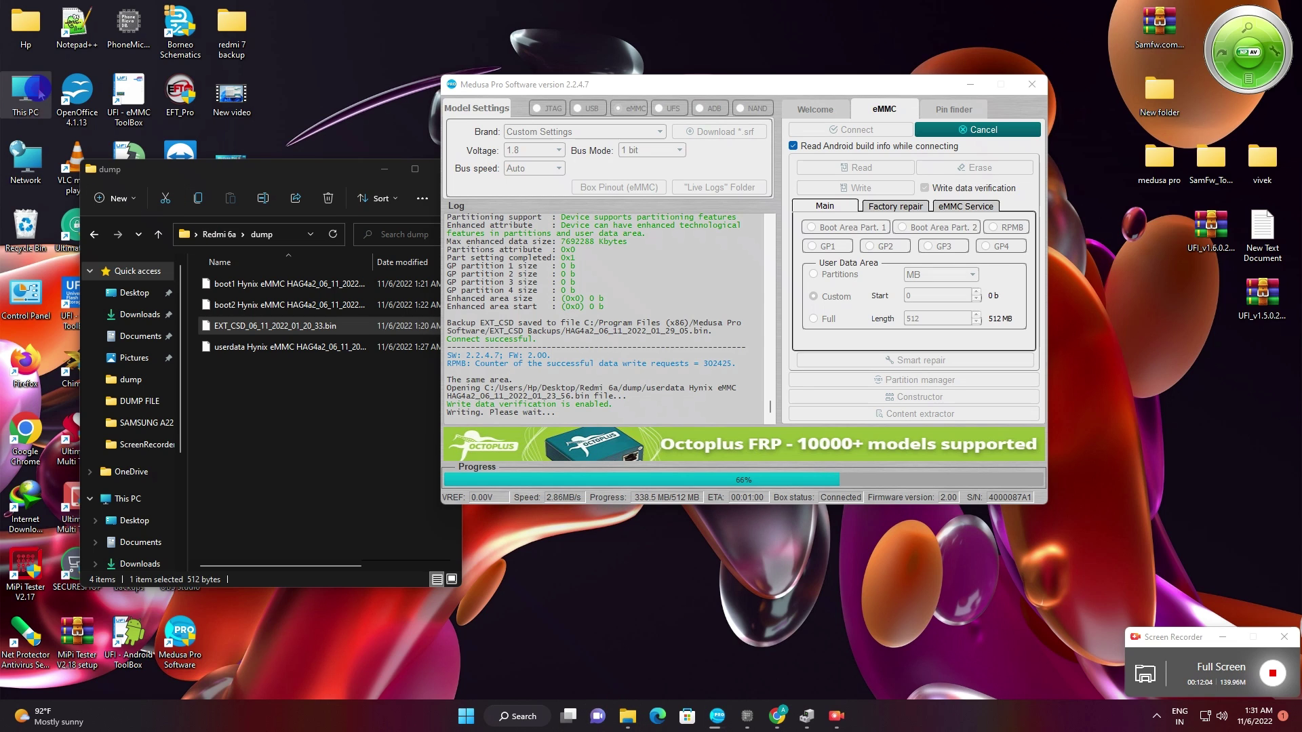
Browse to the Redmi 6a folder inside Xiaomi > XIAOMI FLASH FILE on Local Disk (G:)
{"action": "left_click", "coordinate": [284, 570]}
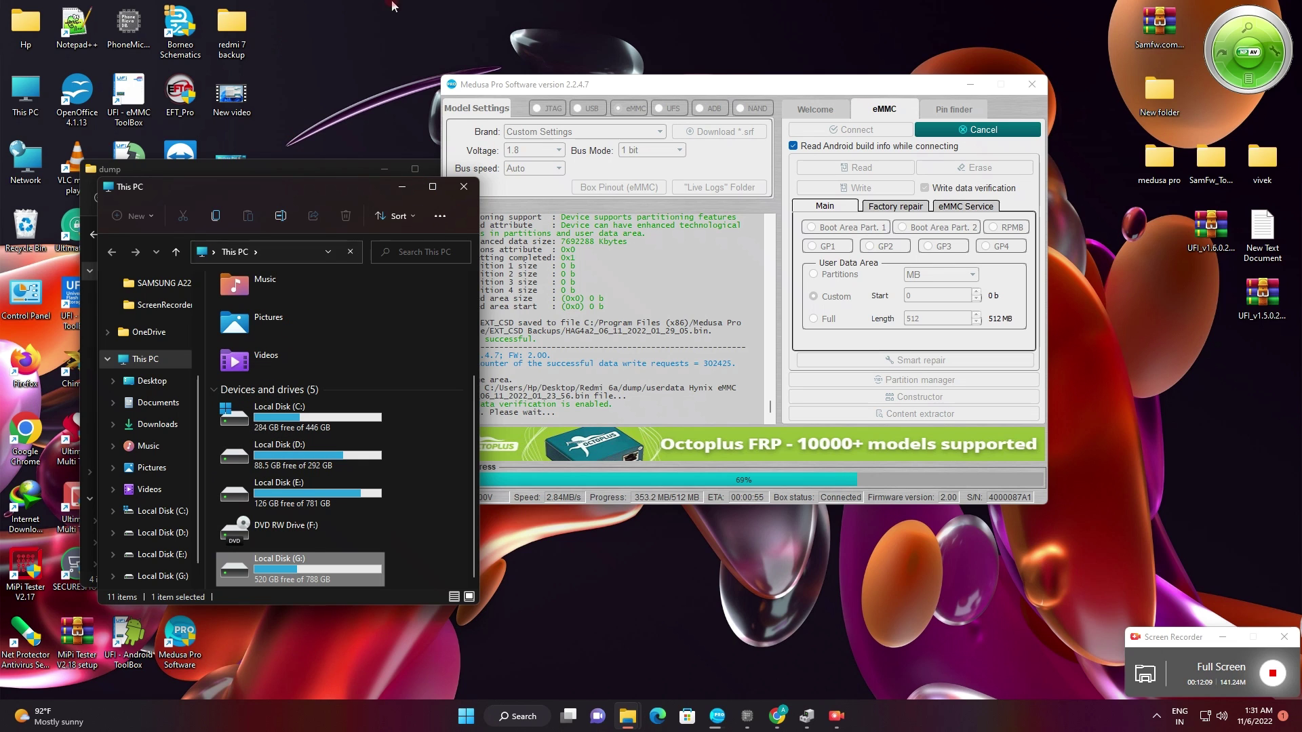
{"action": "double_click", "coordinate": [298, 569]}
{"action": "scroll", "coordinate": [298, 559], "scroll_direction": "down", "scroll_amount": 5}
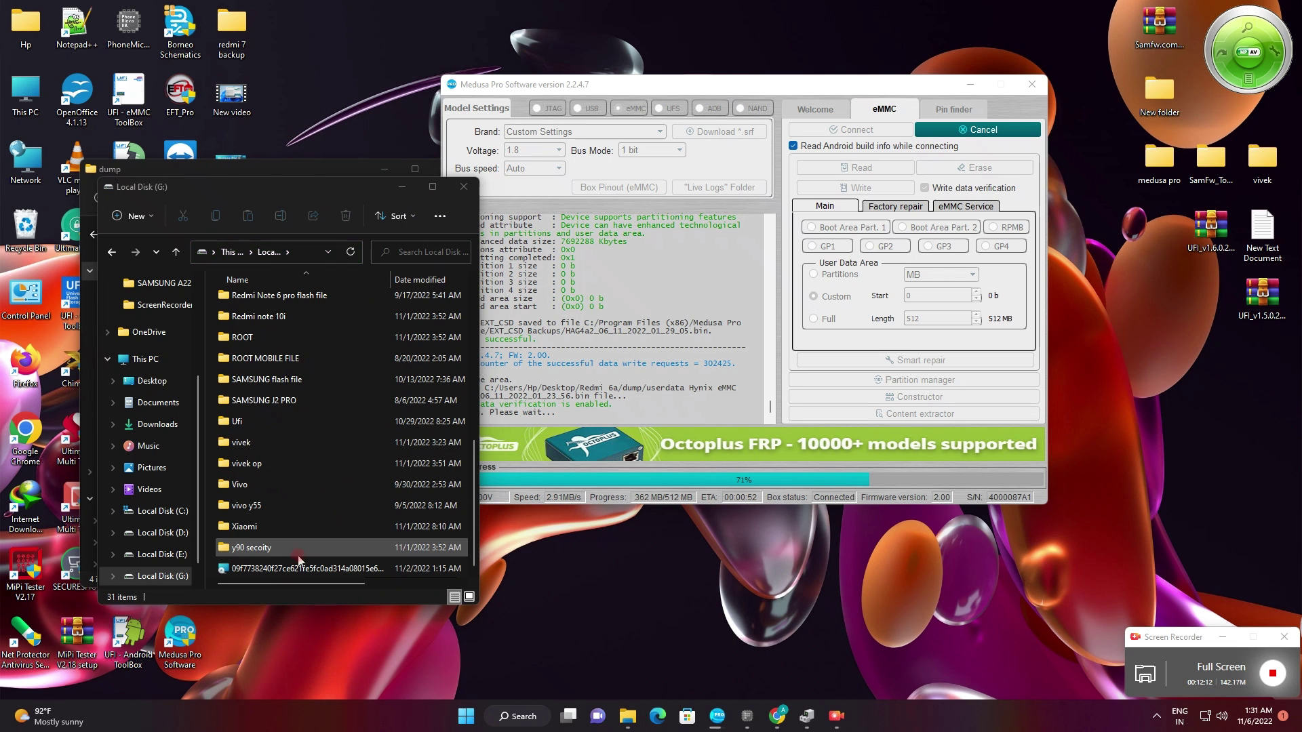
{"action": "double_click", "coordinate": [254, 526]}
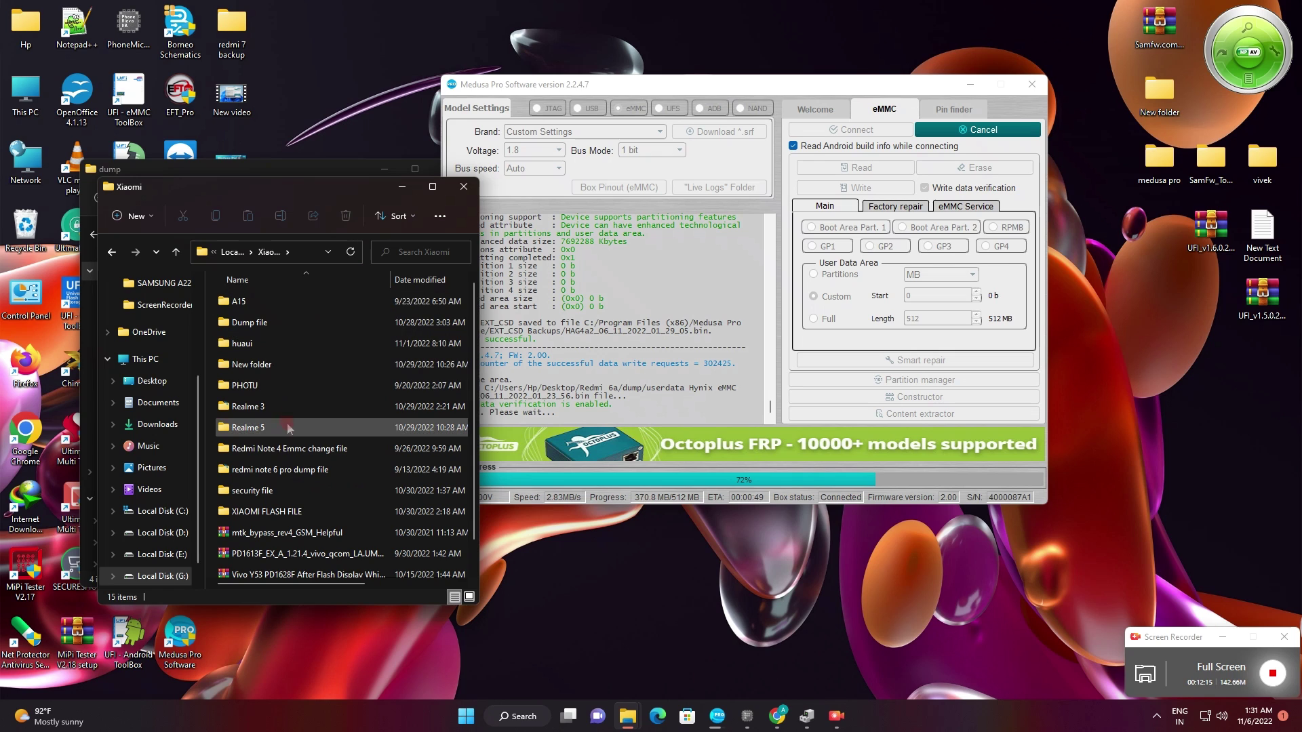
{"action": "double_click", "coordinate": [266, 512]}
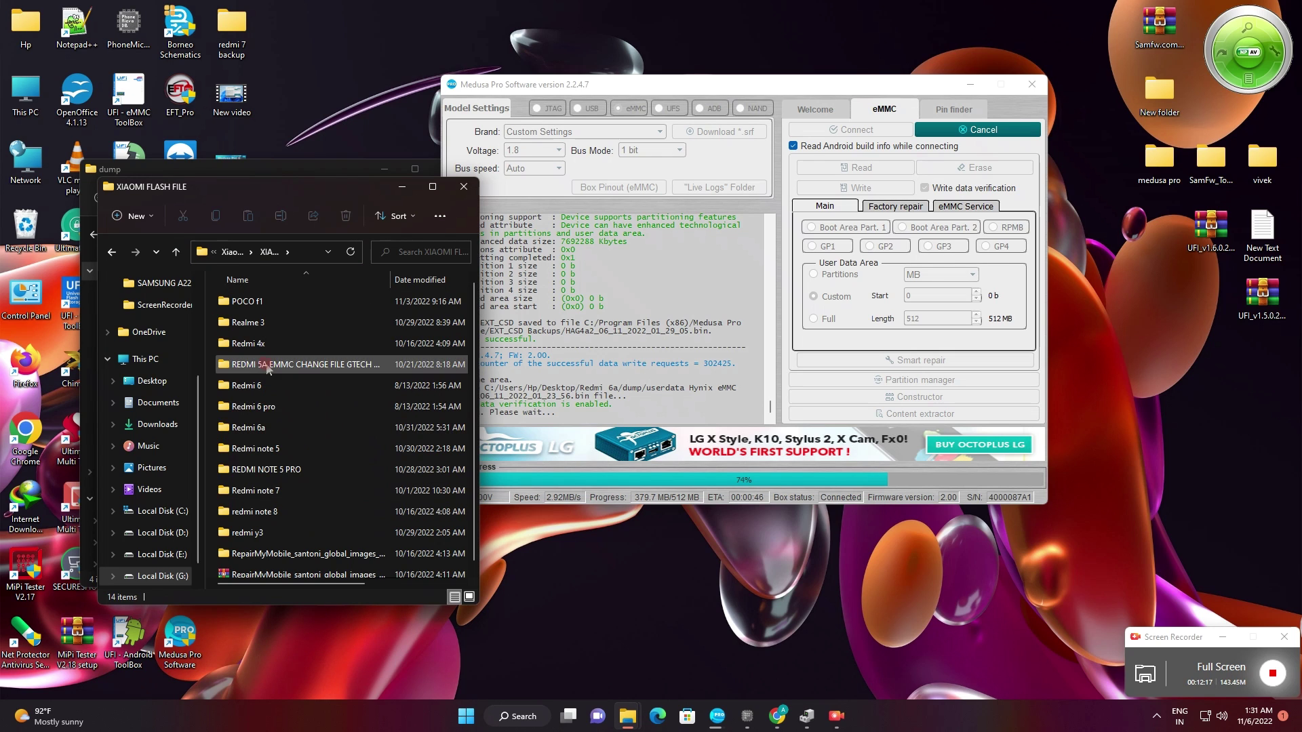
{"action": "double_click", "coordinate": [256, 427]}
Delete the existing extracted cactus_global_images folder and extract the cactus_global_images archive into its own folder with 7-Zip
{"action": "right_click", "coordinate": [296, 303]}
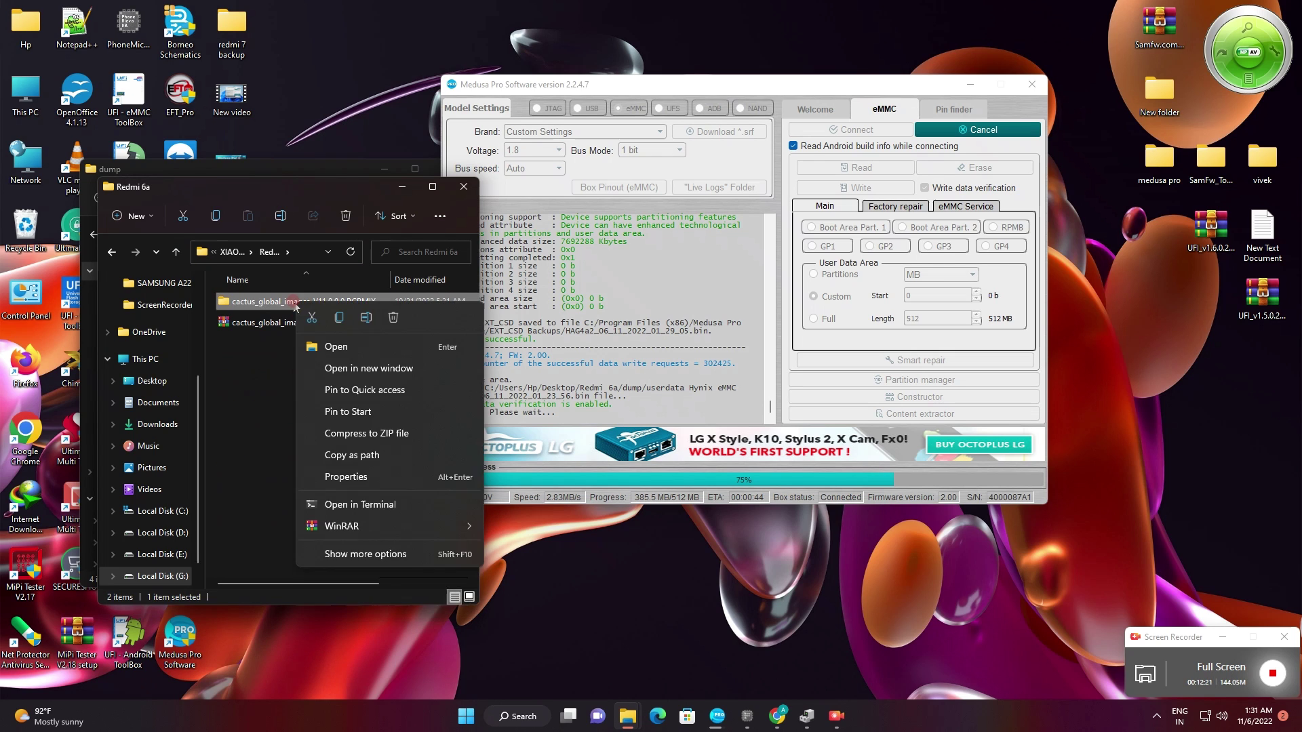
{"action": "left_click", "coordinate": [394, 317]}
{"action": "right_click", "coordinate": [290, 305]}
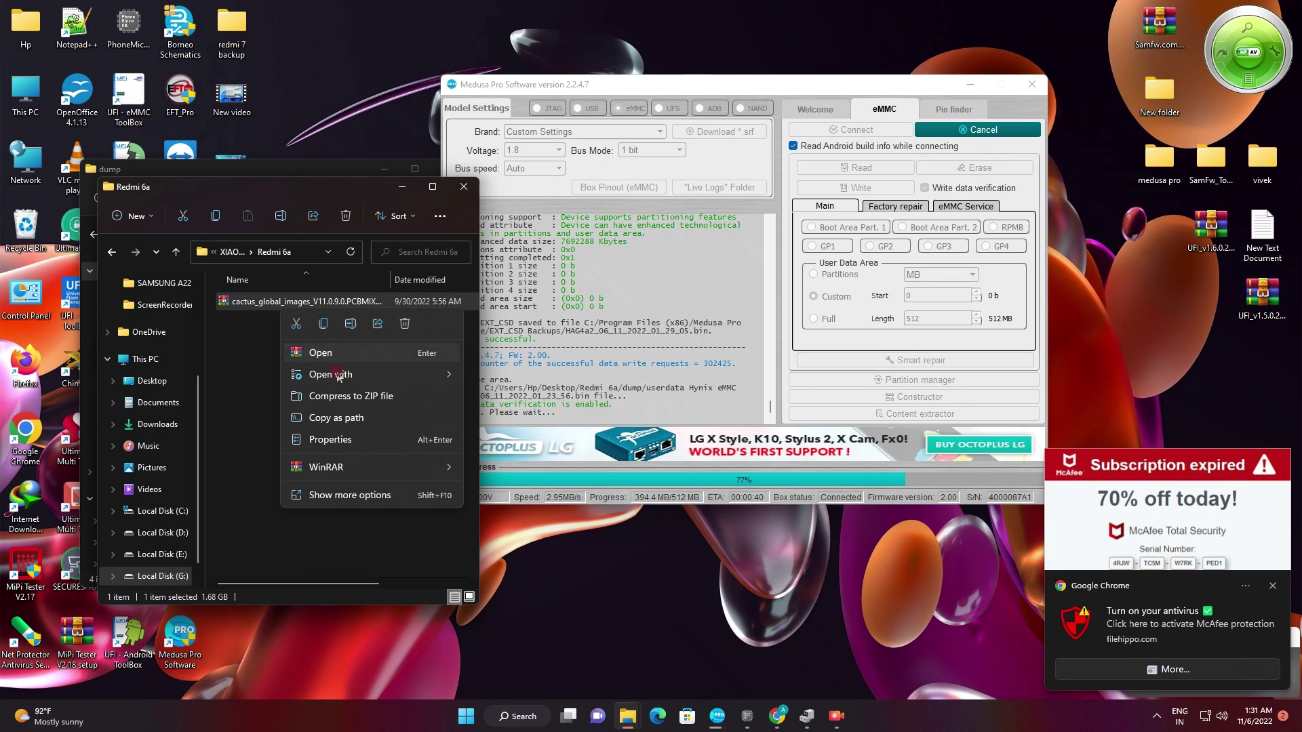
{"action": "mouse_move", "coordinate": [344, 468]}
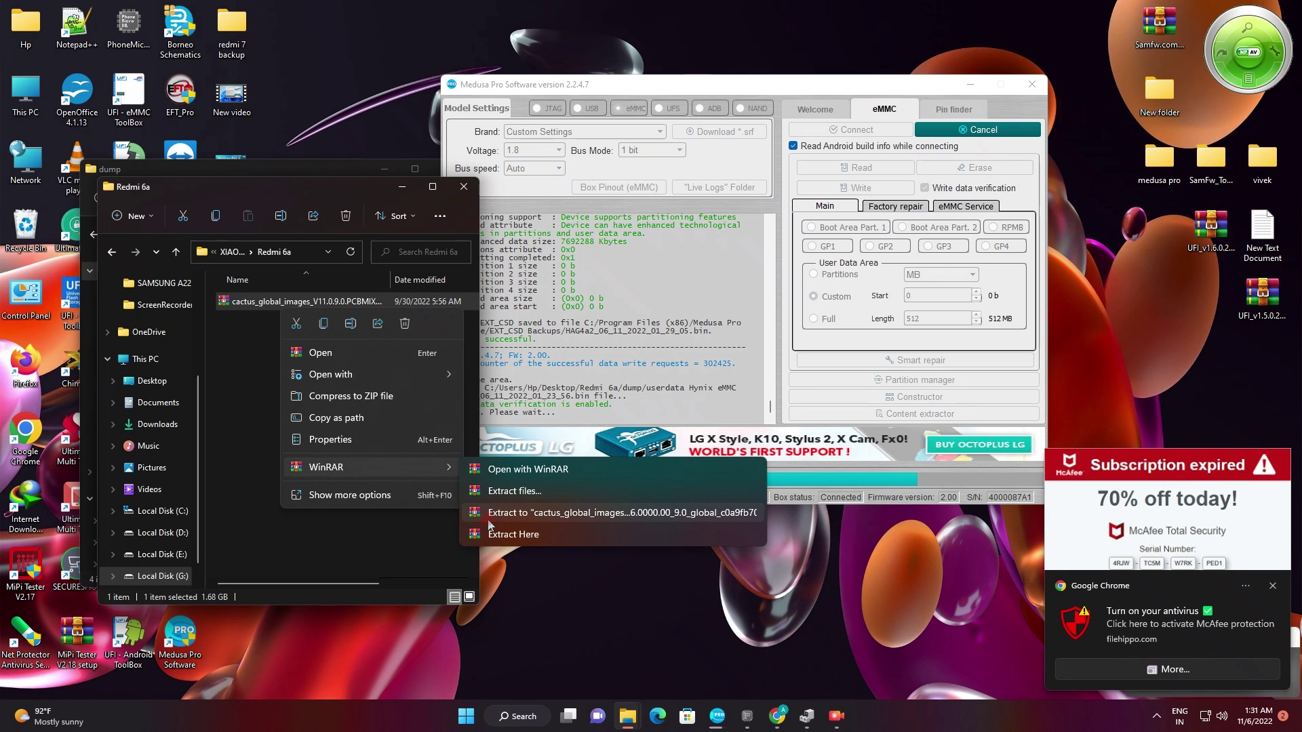
{"action": "left_click", "coordinate": [366, 496]}
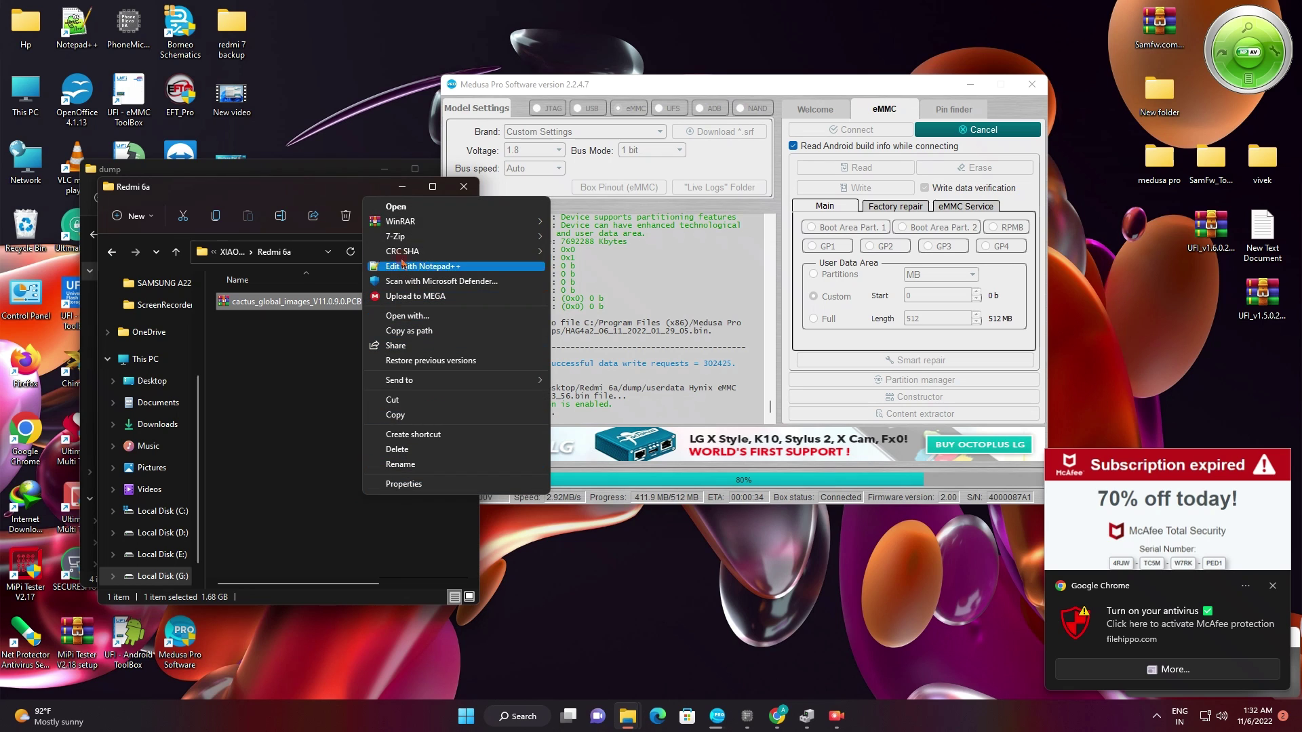
{"action": "mouse_move", "coordinate": [413, 236]}
{"action": "left_click", "coordinate": [570, 291]}
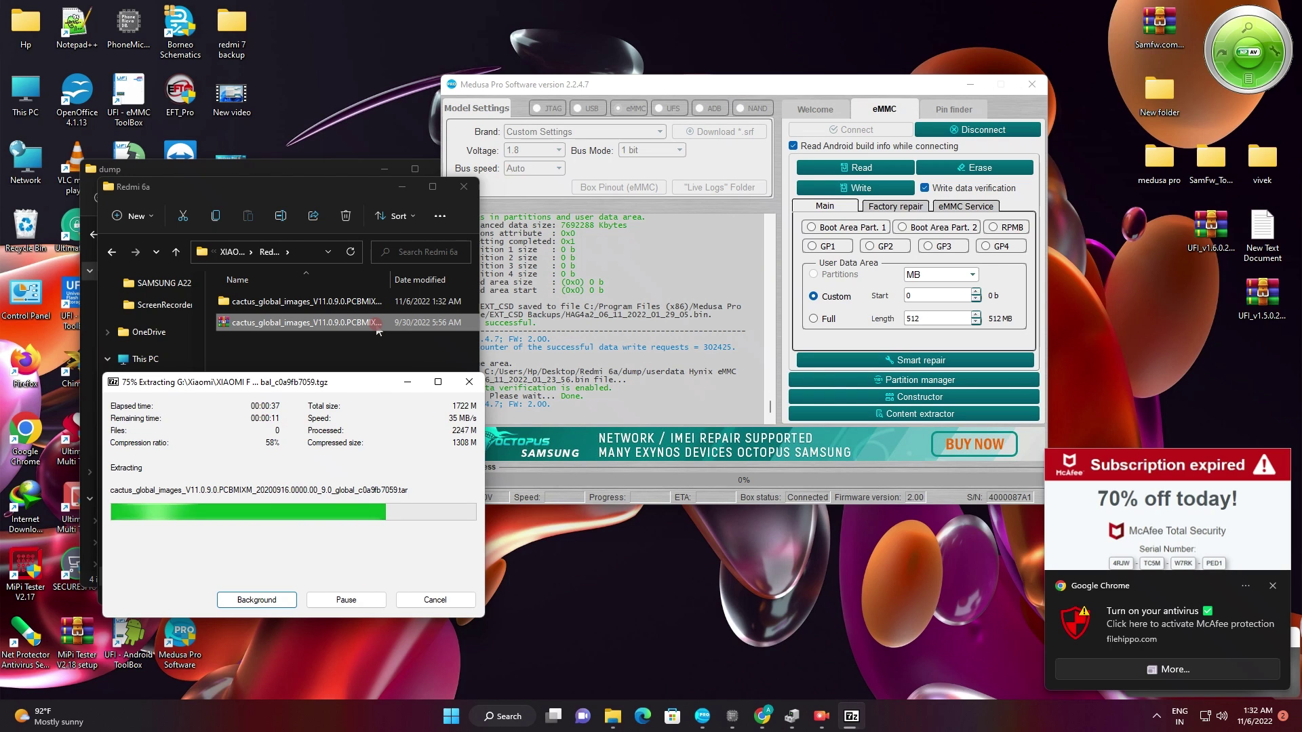
Disconnect and reconnect the eMMC in Medusa Pro, and check the Android build info search in the log
{"action": "left_click", "coordinate": [597, 257]}
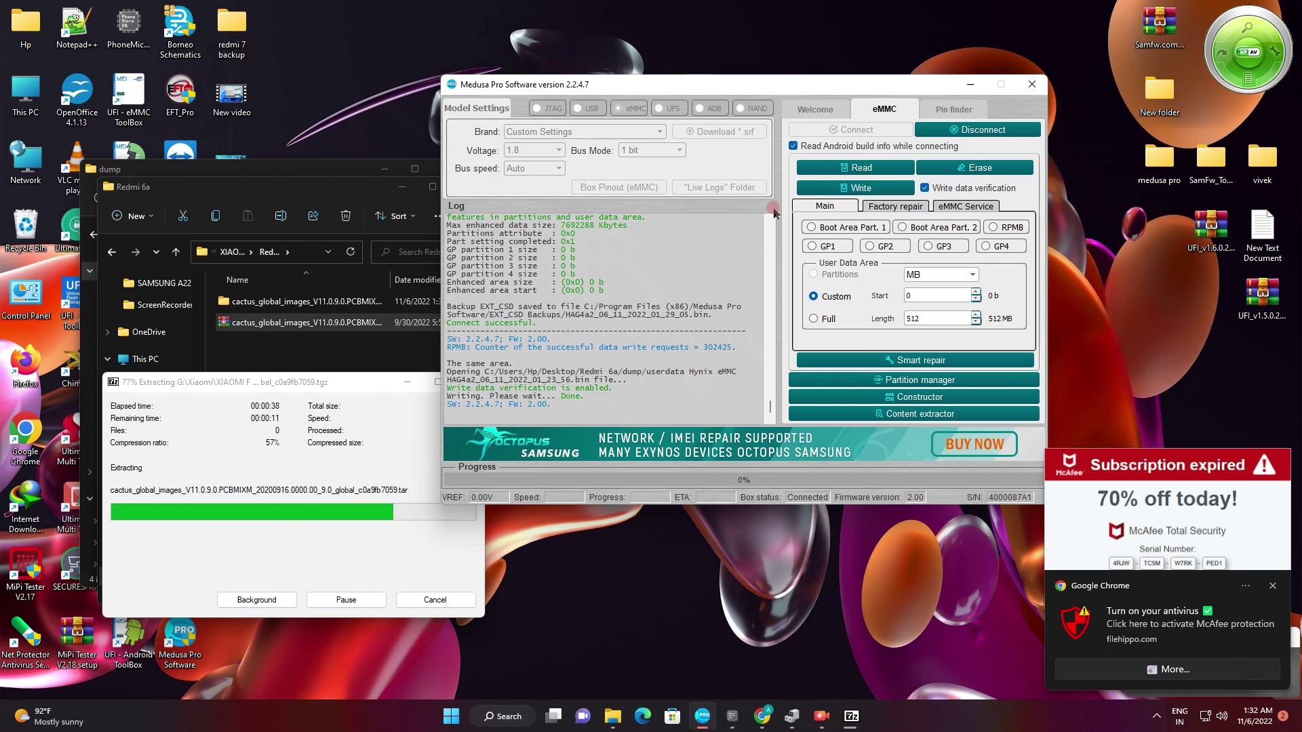
{"action": "left_click", "coordinate": [969, 130]}
{"action": "left_click", "coordinate": [807, 134]}
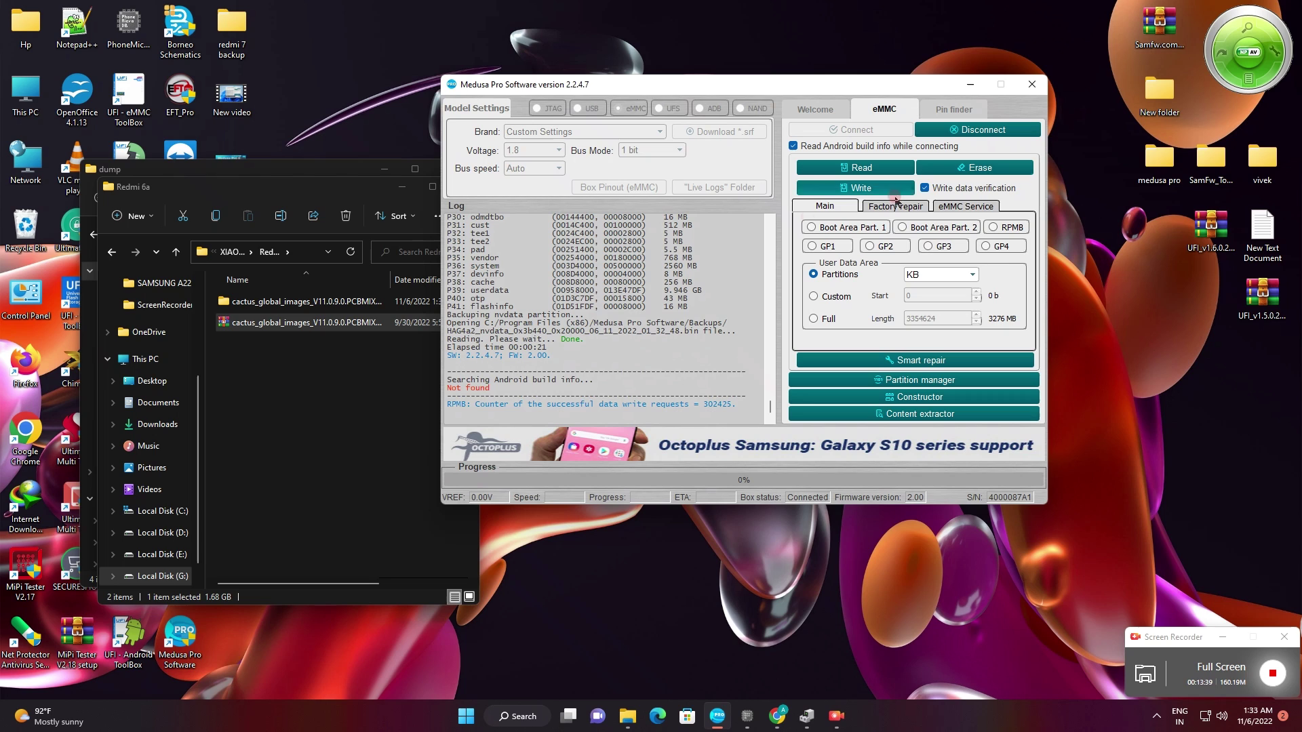
{"action": "left_click_drag", "start_coordinate": [490, 389], "coordinate": [447, 387]}
{"action": "left_click", "coordinate": [467, 377]}
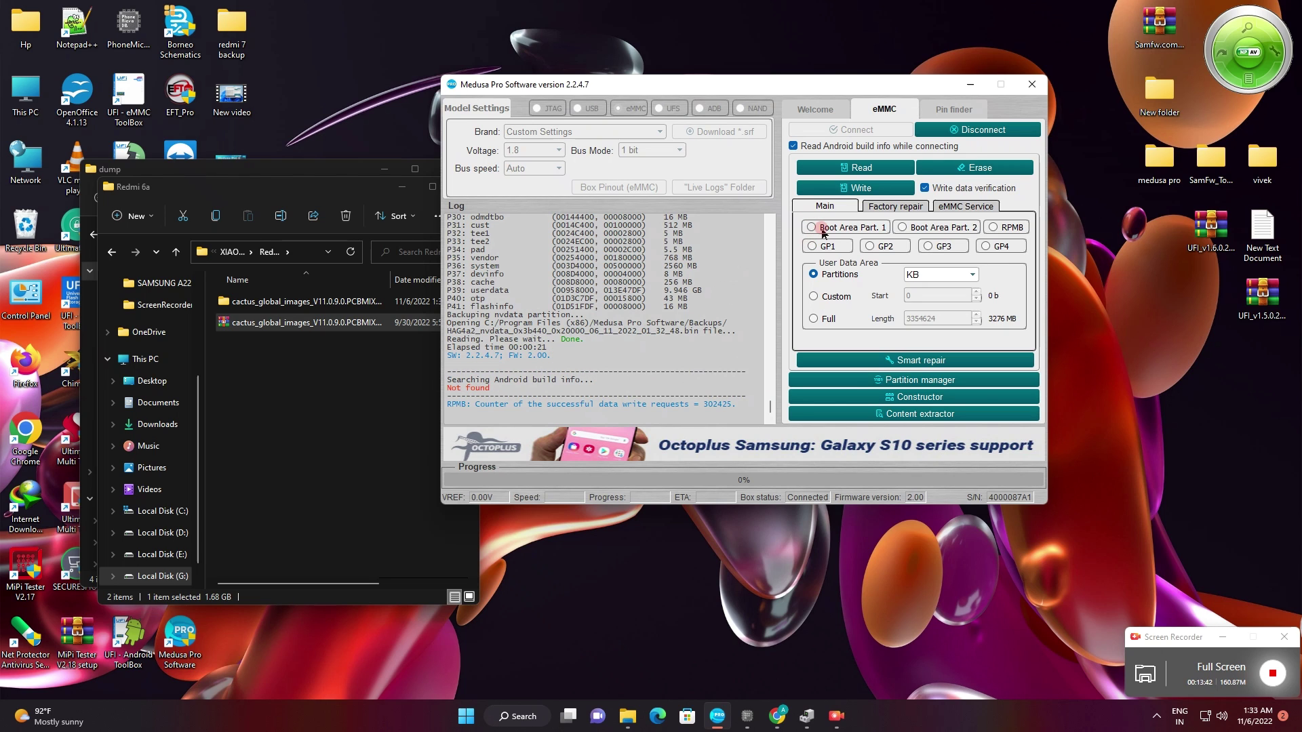
Write the boot1 dump file to Boot Area Part. 1 and the boot2 dump file to Boot Area Part. 2
{"action": "left_click", "coordinate": [813, 227]}
{"action": "left_click", "coordinate": [856, 188]}
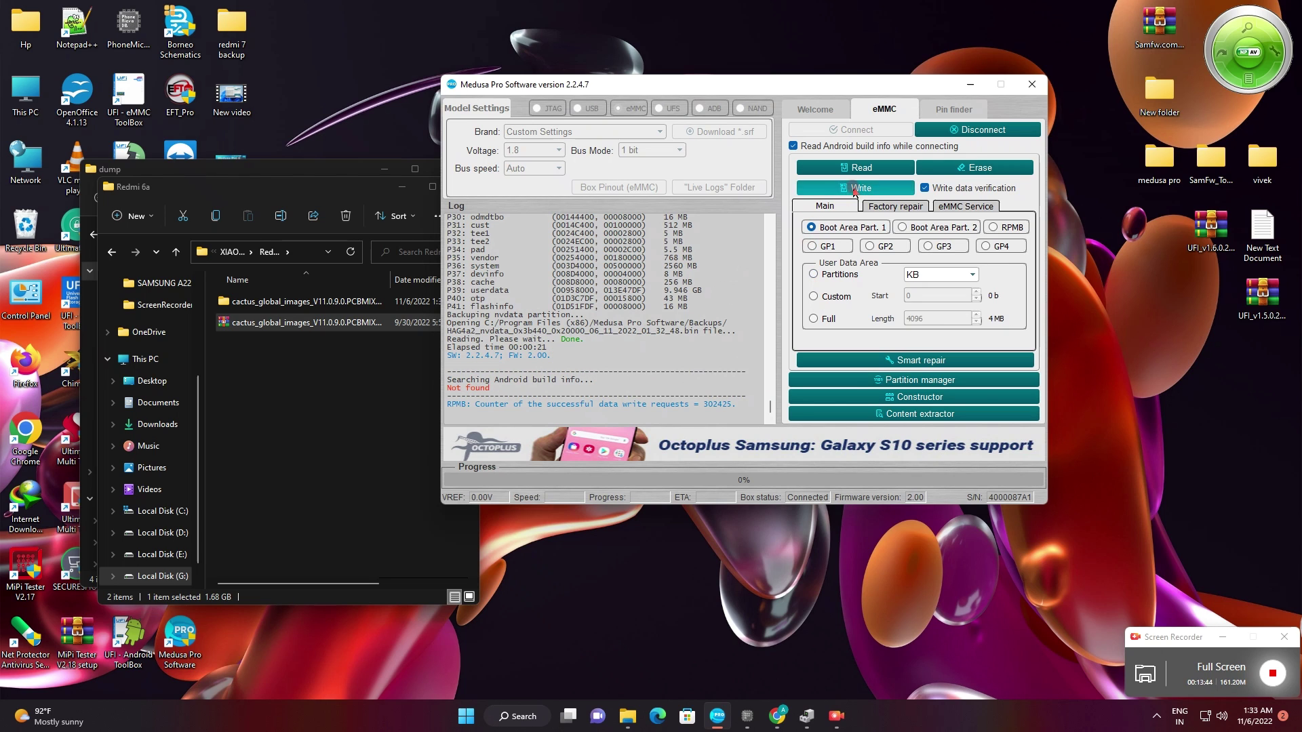
{"action": "double_click", "coordinate": [714, 204]}
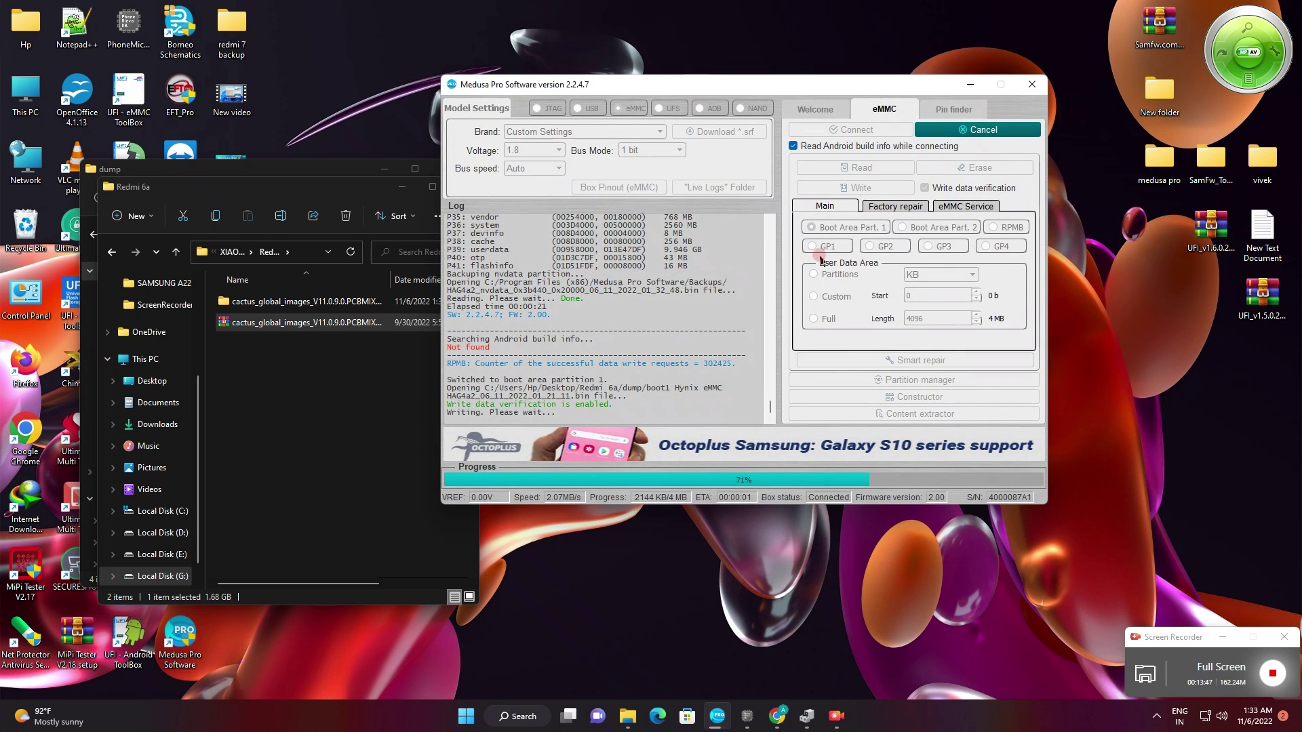
{"action": "left_click", "coordinate": [902, 227]}
{"action": "left_click", "coordinate": [855, 188]}
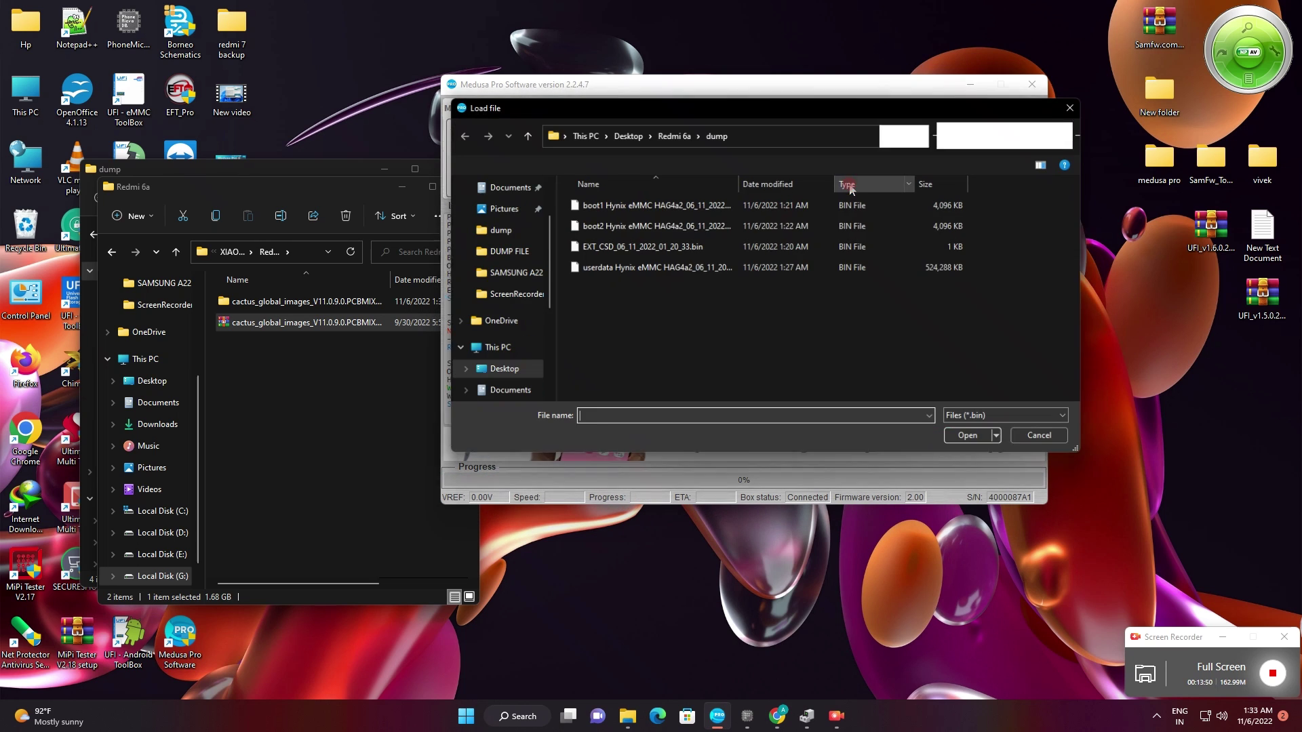
{"action": "double_click", "coordinate": [697, 225]}
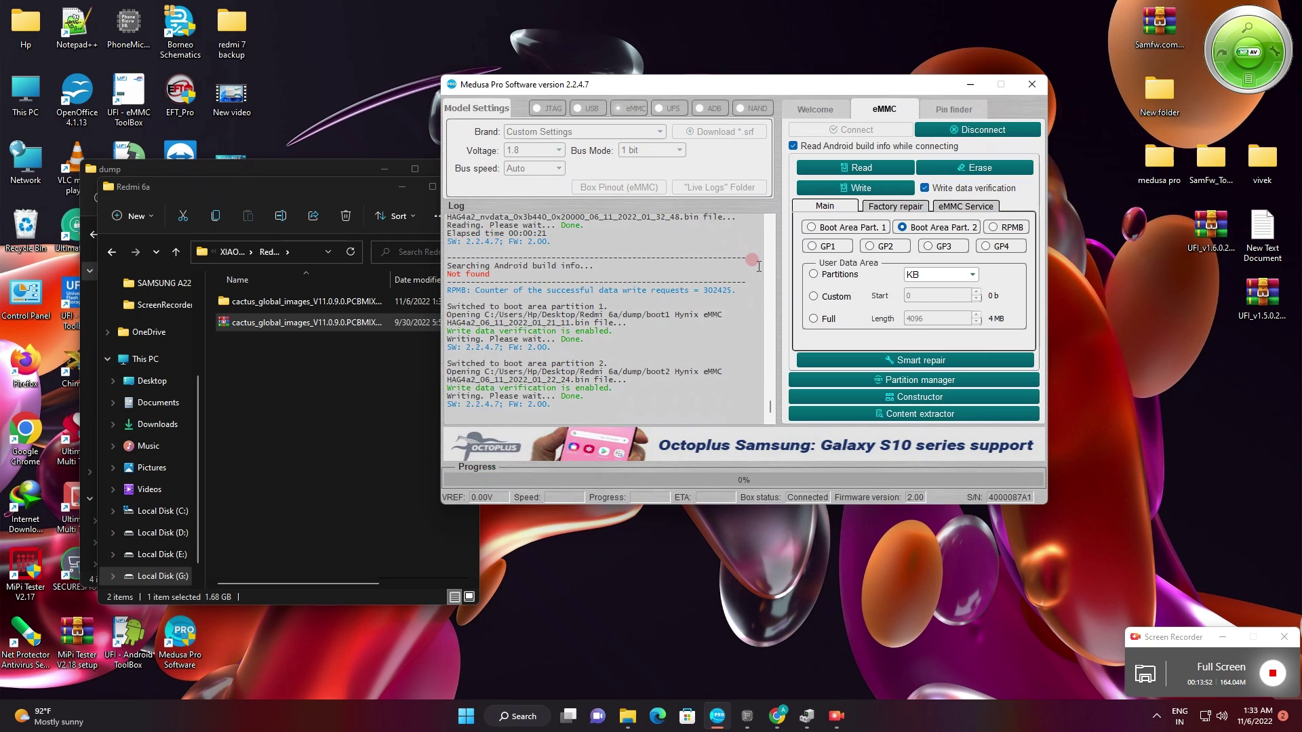
Disconnect and reconnect the eMMC, and examine the partition list and Android build info search in the log
{"action": "left_click", "coordinate": [953, 135]}
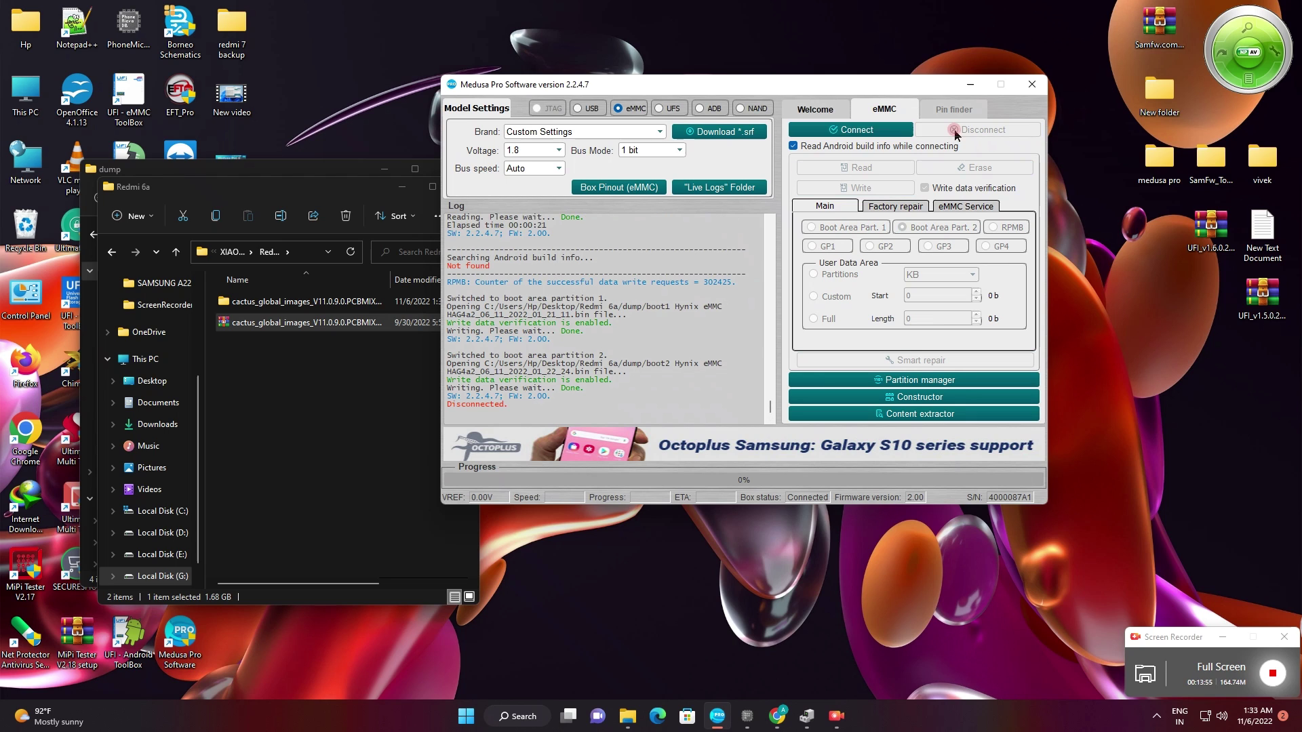
{"action": "left_click", "coordinate": [909, 129]}
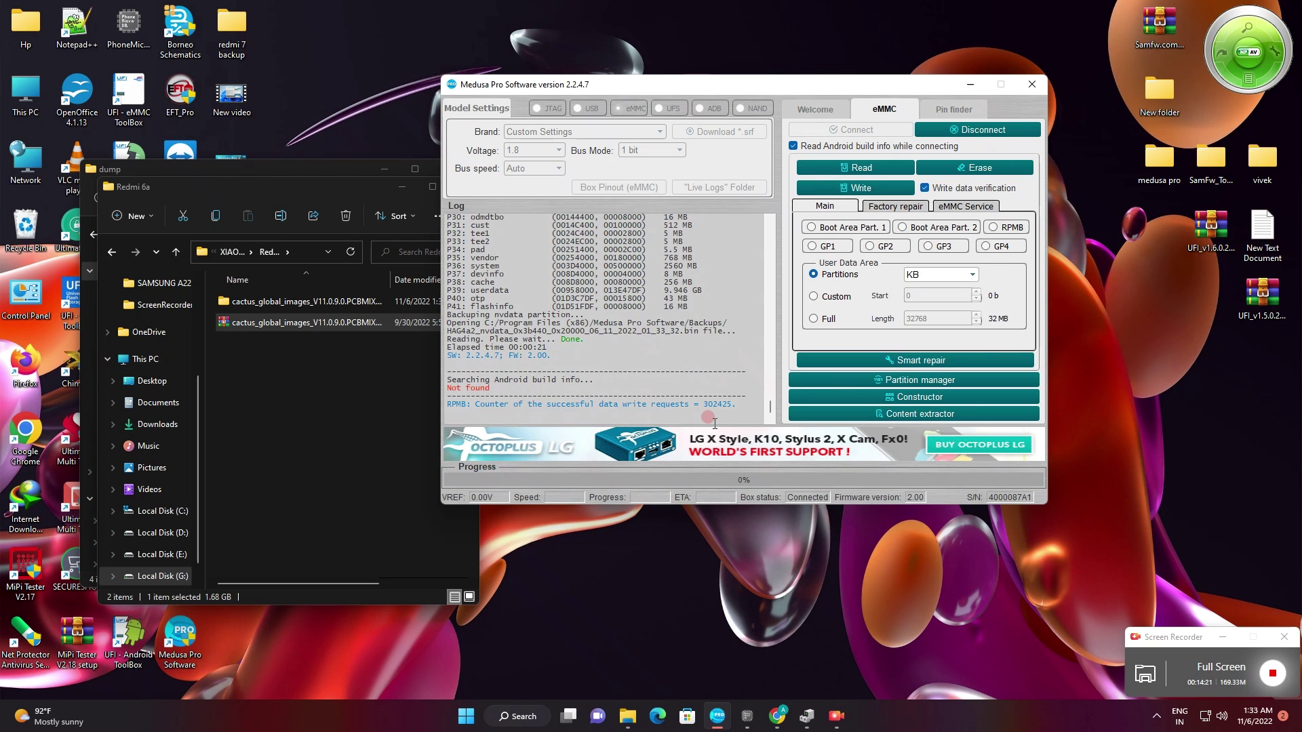
{"action": "left_click_drag", "start_coordinate": [674, 401], "coordinate": [447, 354]}
{"action": "left_click", "coordinate": [450, 386]}
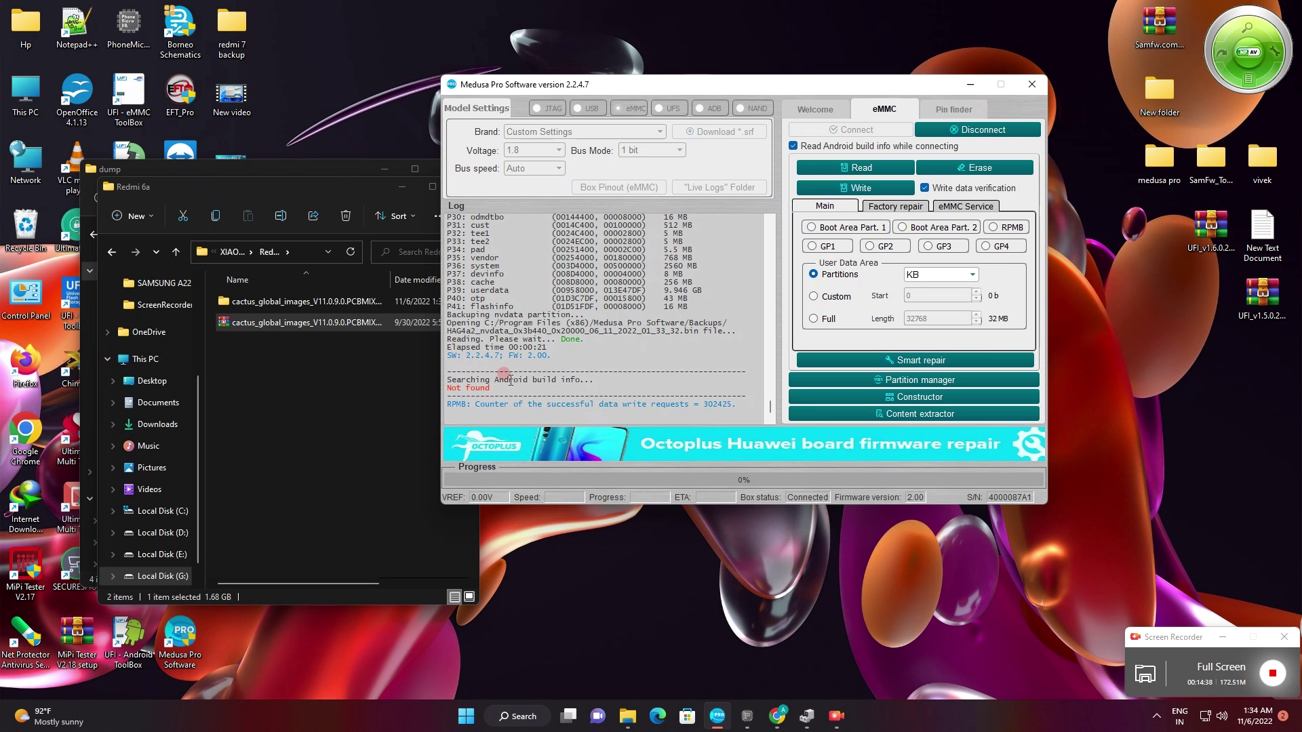
{"action": "left_click_drag", "start_coordinate": [528, 404], "coordinate": [477, 341]}
{"action": "left_click", "coordinate": [498, 359]}
{"action": "left_click", "coordinate": [481, 344]}
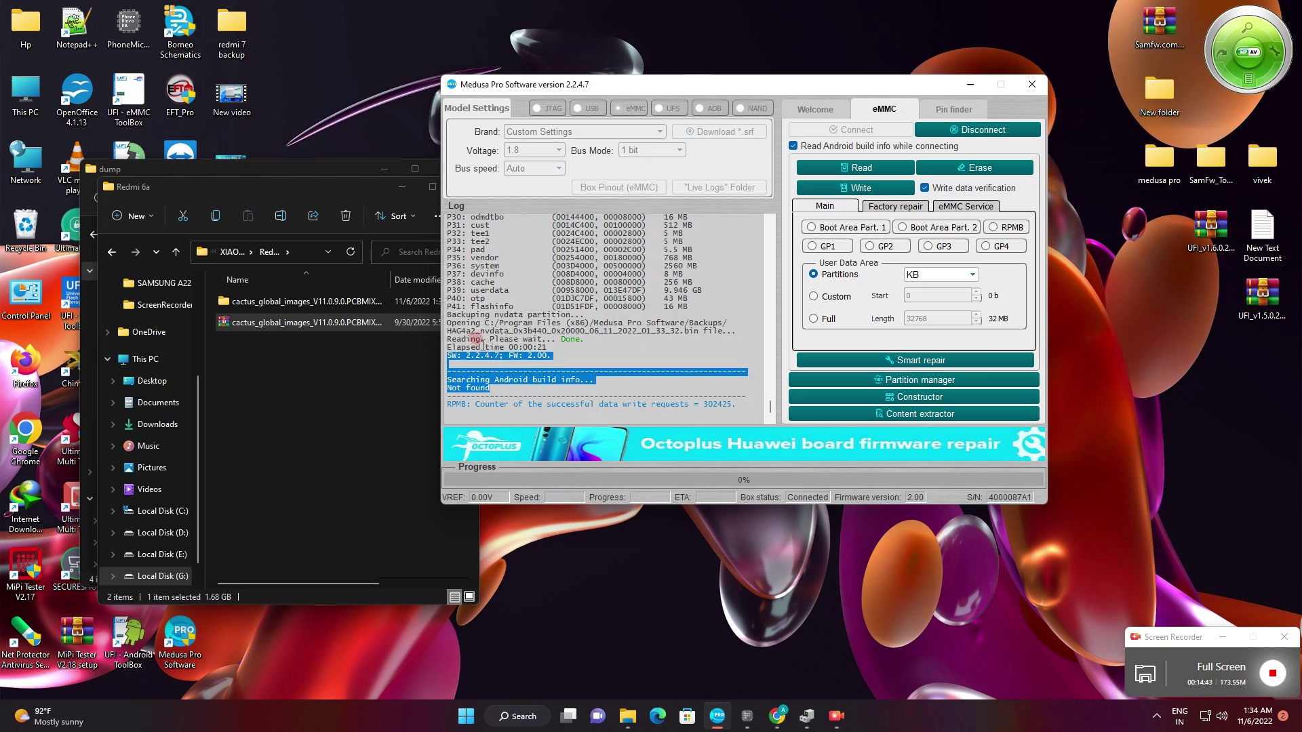
{"action": "left_click", "coordinate": [476, 341]}
{"action": "left_click_drag", "start_coordinate": [499, 392], "coordinate": [446, 377]}
{"action": "left_click", "coordinate": [557, 346]}
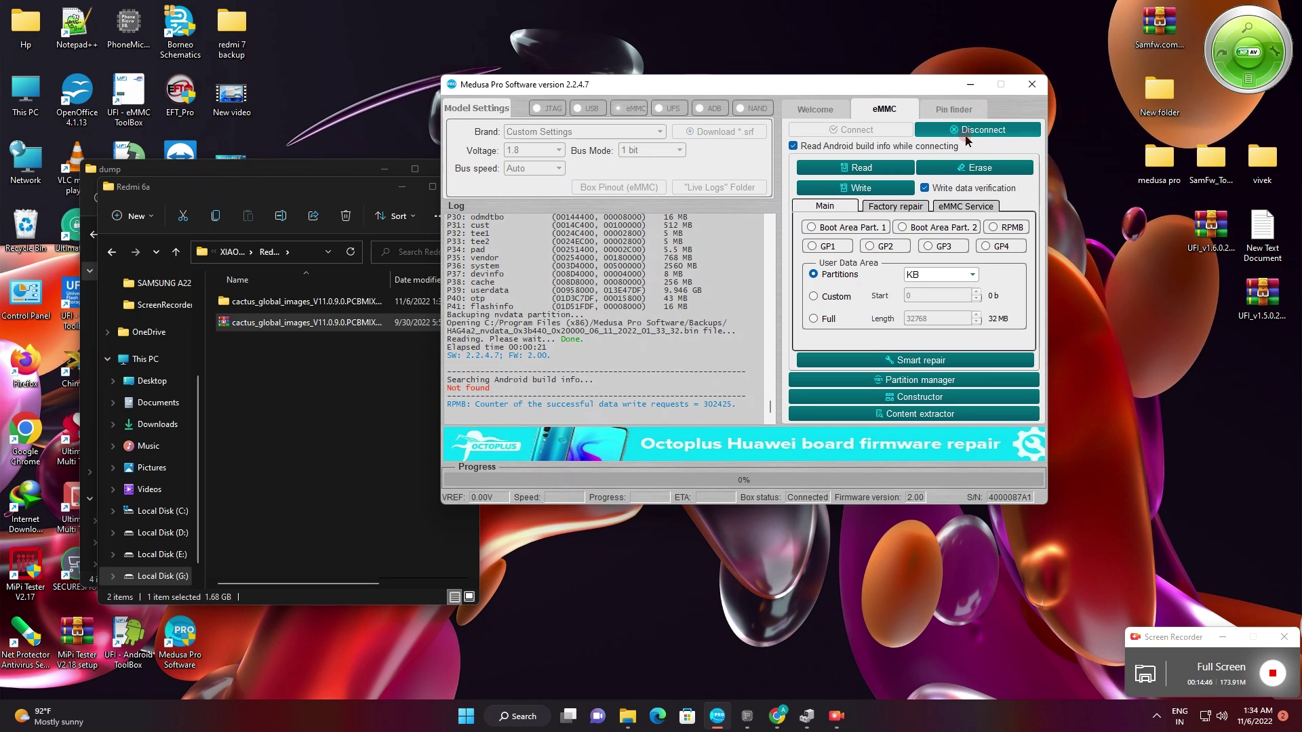
{"action": "left_click", "coordinate": [651, 306]}
{"action": "scroll", "coordinate": [693, 302], "scroll_direction": "up", "scroll_amount": 2}
Open the factory repair for MediaTek devices using a scatter file, and copy the path of the Redmi 6a firmware folder
{"action": "left_click", "coordinate": [965, 206]}
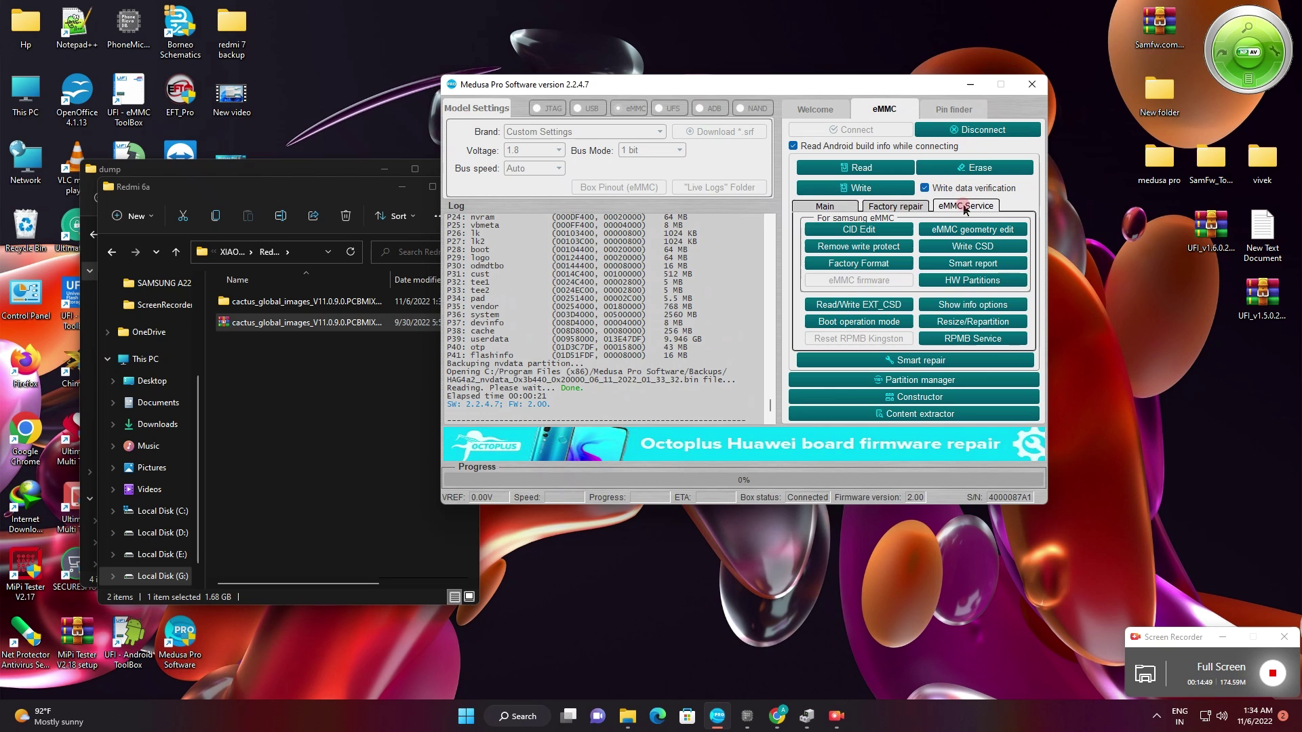
{"action": "left_click", "coordinate": [906, 207]}
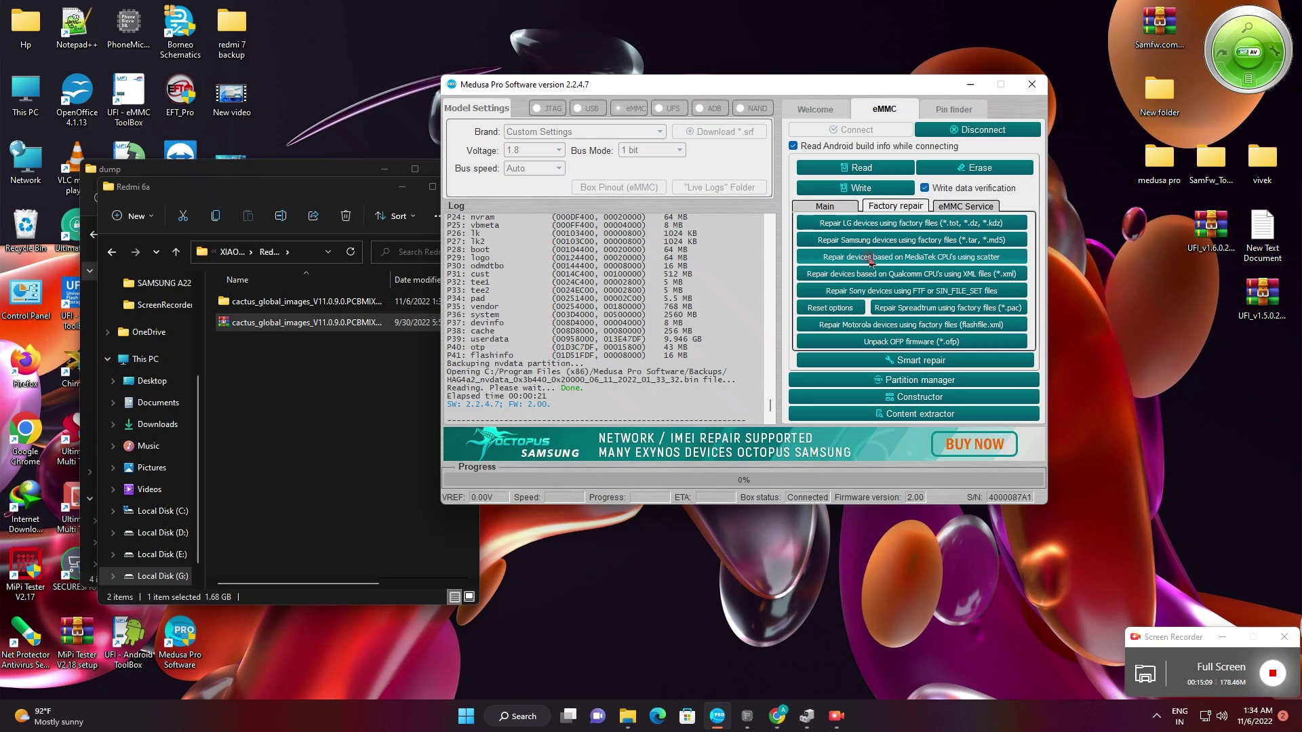
{"action": "left_click", "coordinate": [921, 258]}
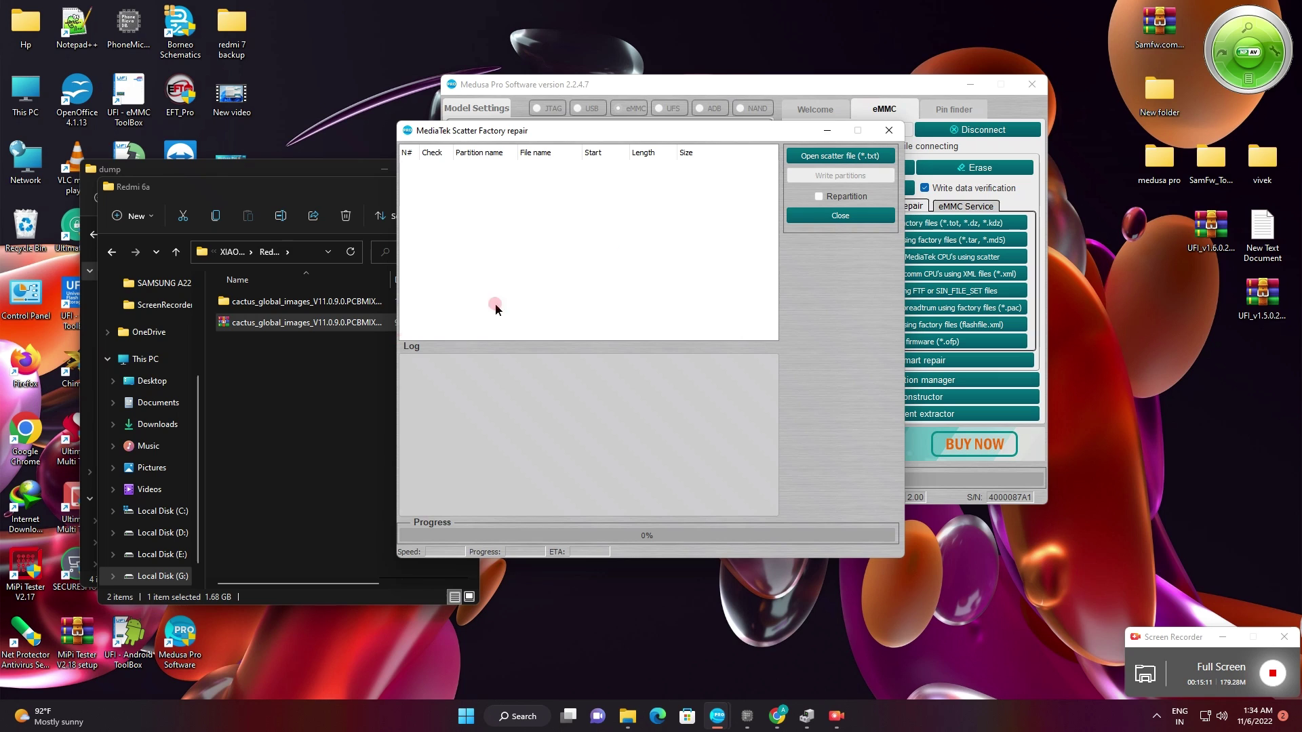
{"action": "left_click", "coordinate": [339, 252]}
{"action": "right_click", "coordinate": [319, 257]}
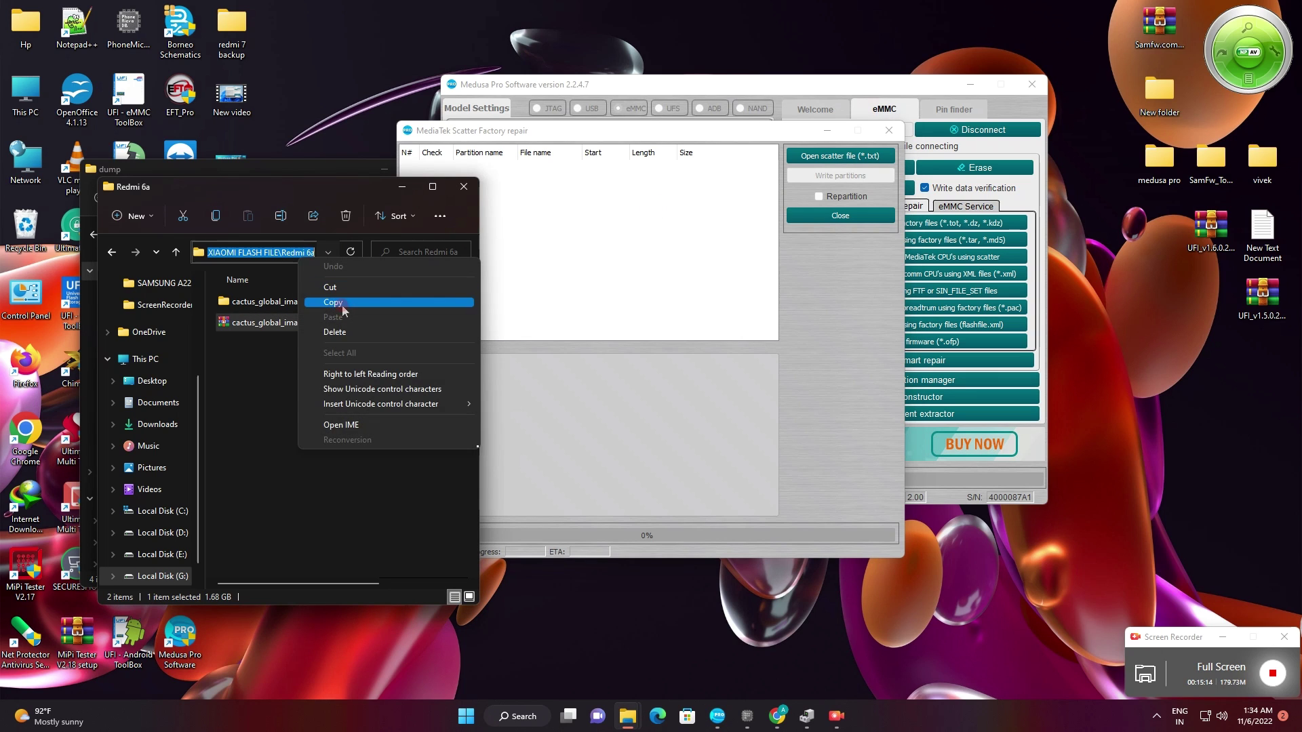
{"action": "left_click", "coordinate": [325, 301]}
Try to choose a scatter file from the extracted cactus_global_images folder under the Redmi 6a path
{"action": "left_click", "coordinate": [840, 156]}
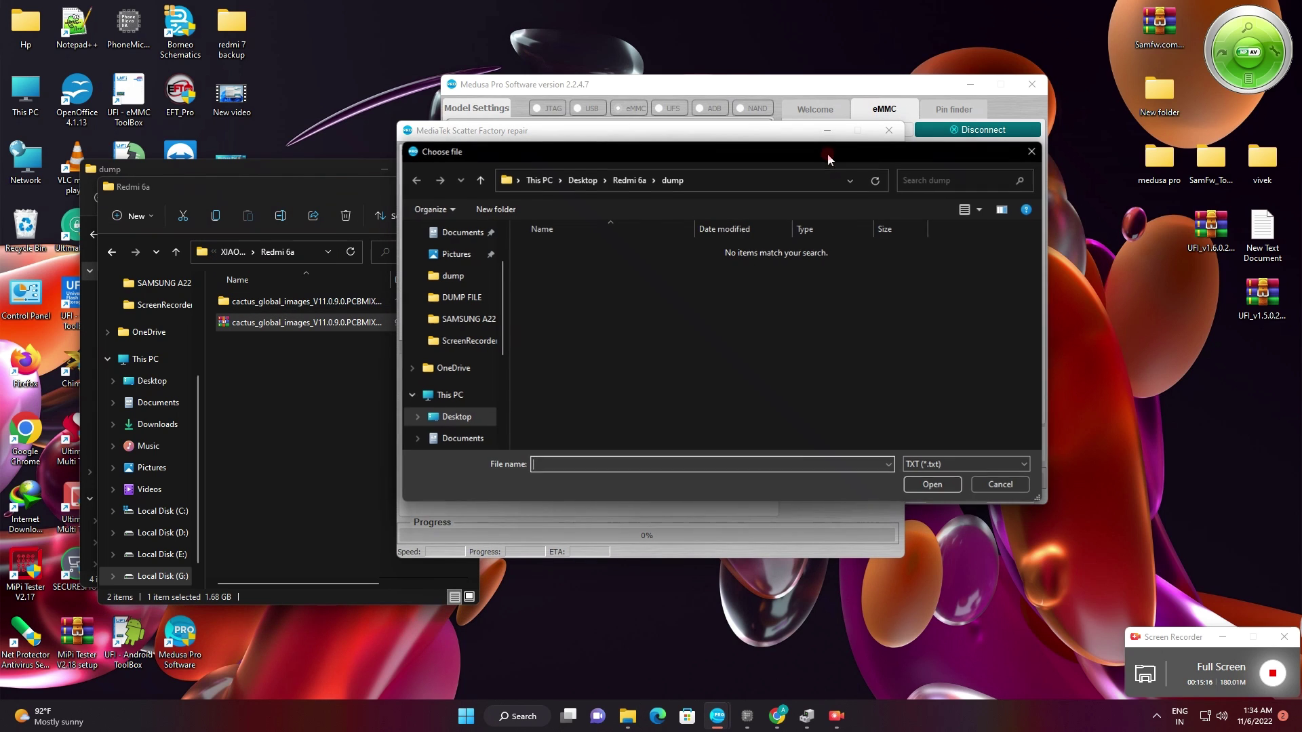
{"action": "right_click", "coordinate": [607, 464]}
{"action": "left_click", "coordinate": [641, 527]}
{"action": "key", "text": "Return"}
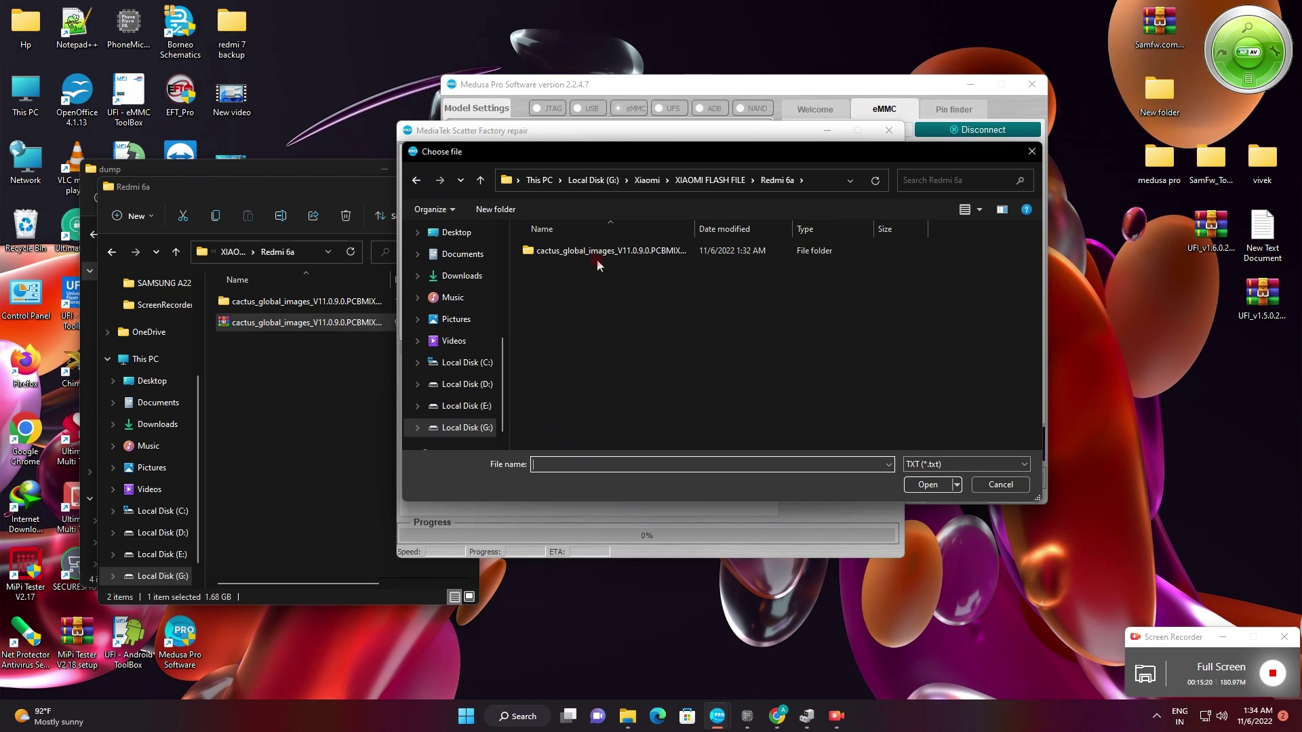
{"action": "double_click", "coordinate": [591, 259]}
{"action": "left_click", "coordinate": [481, 180]}
{"action": "left_click", "coordinate": [554, 250]}
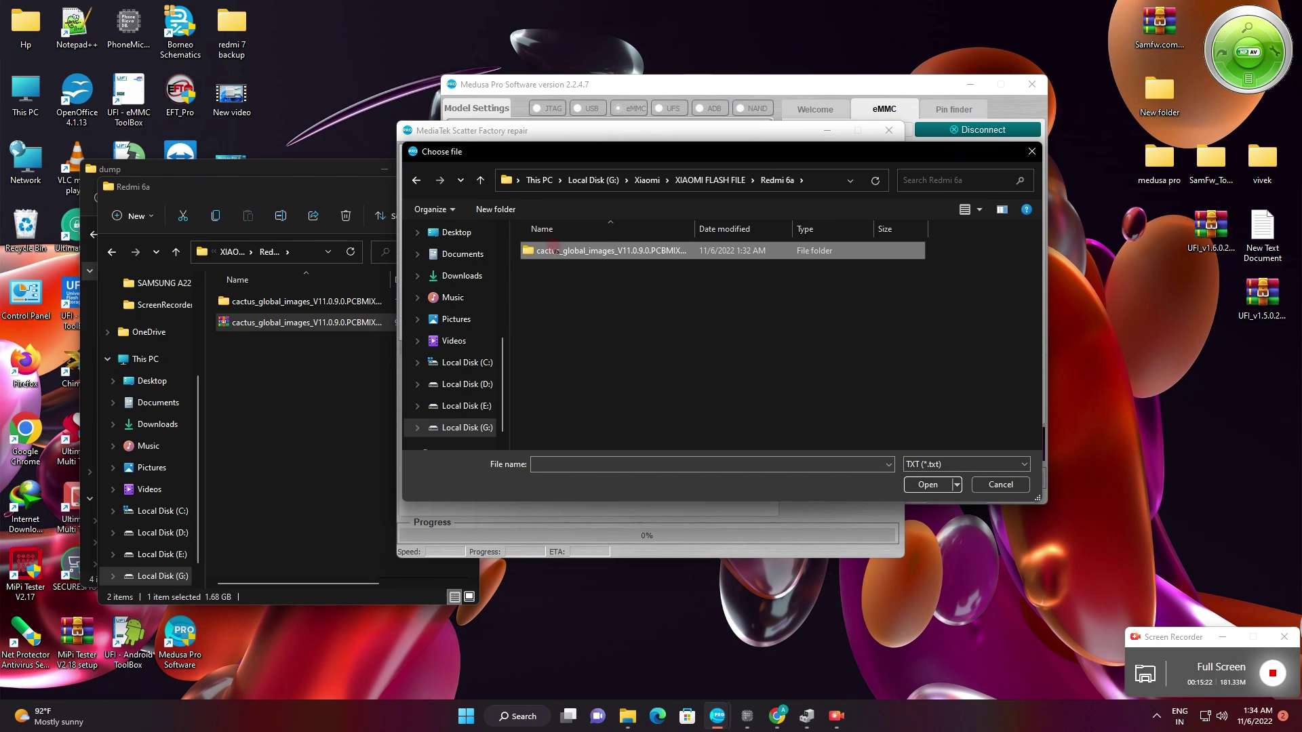
{"action": "left_click", "coordinate": [933, 485]}
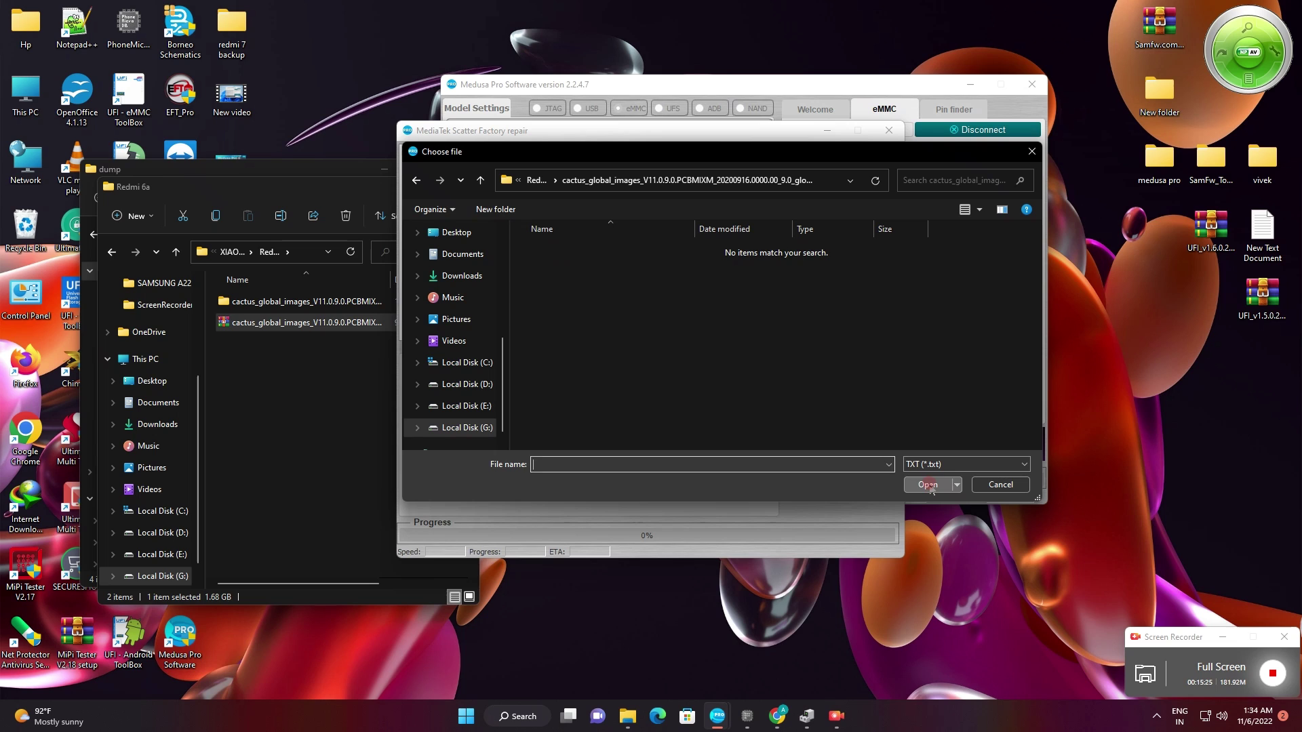
{"action": "left_click", "coordinate": [1032, 151]}
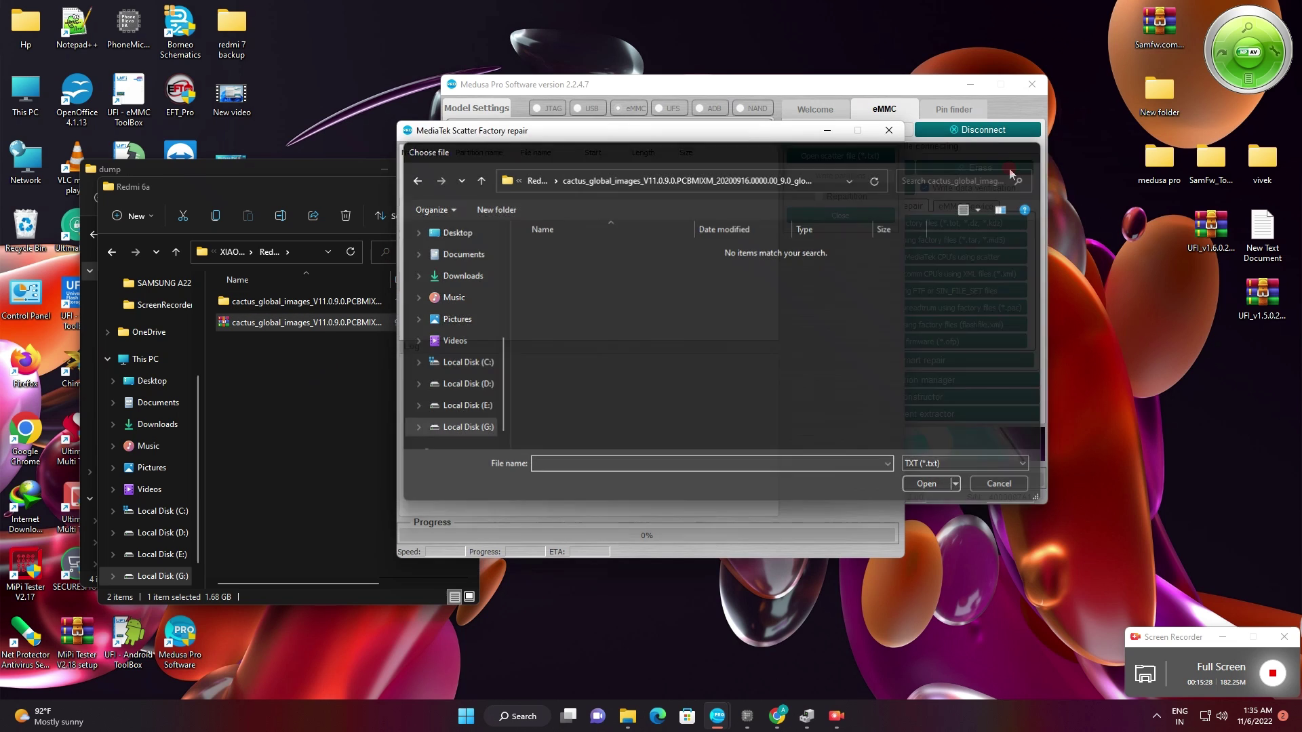
Extract the inner cactus_global_images tar archive into its own folder with WinRAR
{"action": "double_click", "coordinate": [278, 303]}
{"action": "right_click", "coordinate": [283, 303]}
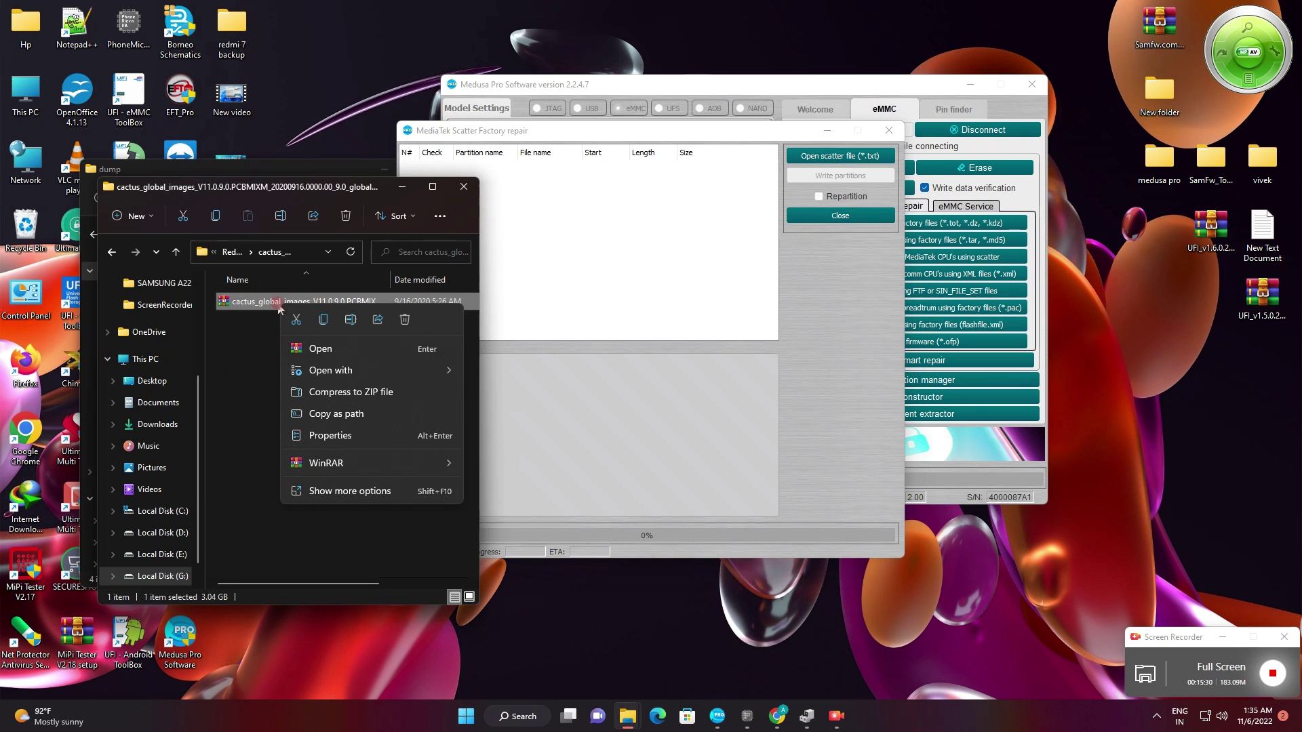
{"action": "left_click", "coordinate": [347, 463]}
{"action": "left_click", "coordinate": [467, 504]}
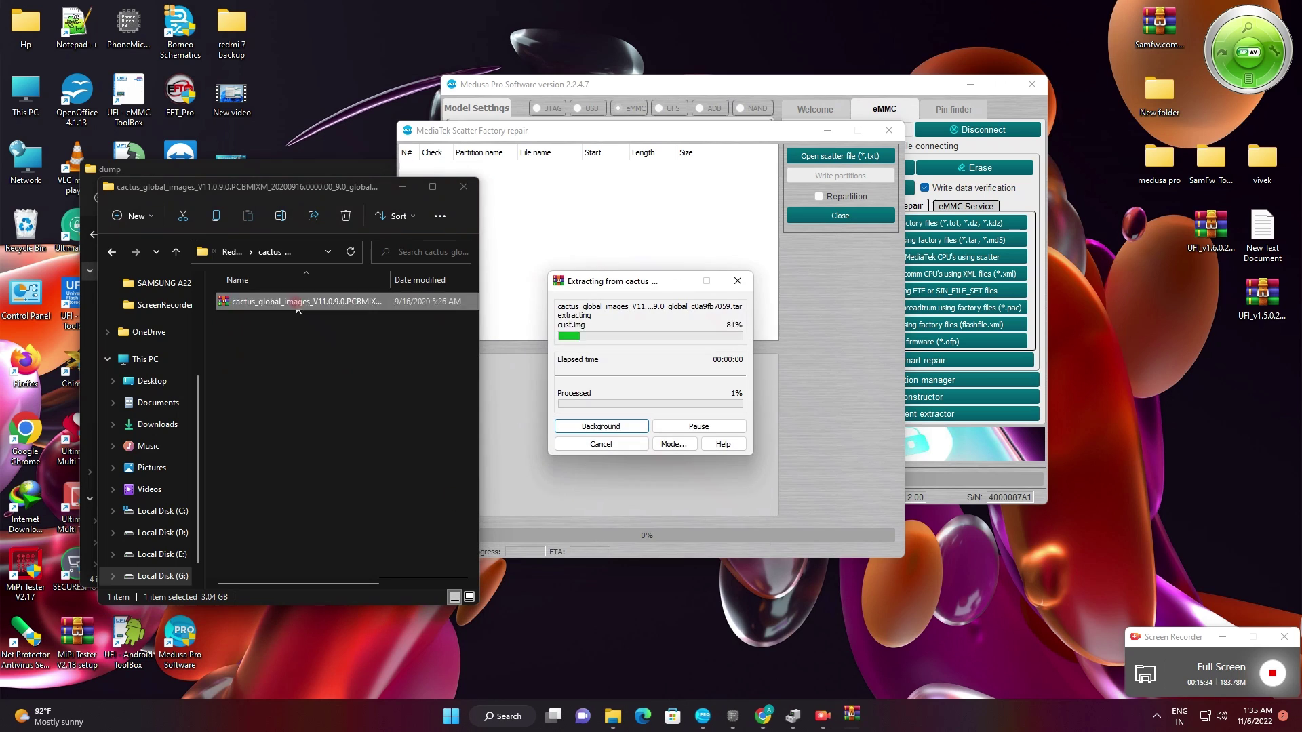
{"action": "left_click_drag", "start_coordinate": [592, 281], "coordinate": [302, 363]}
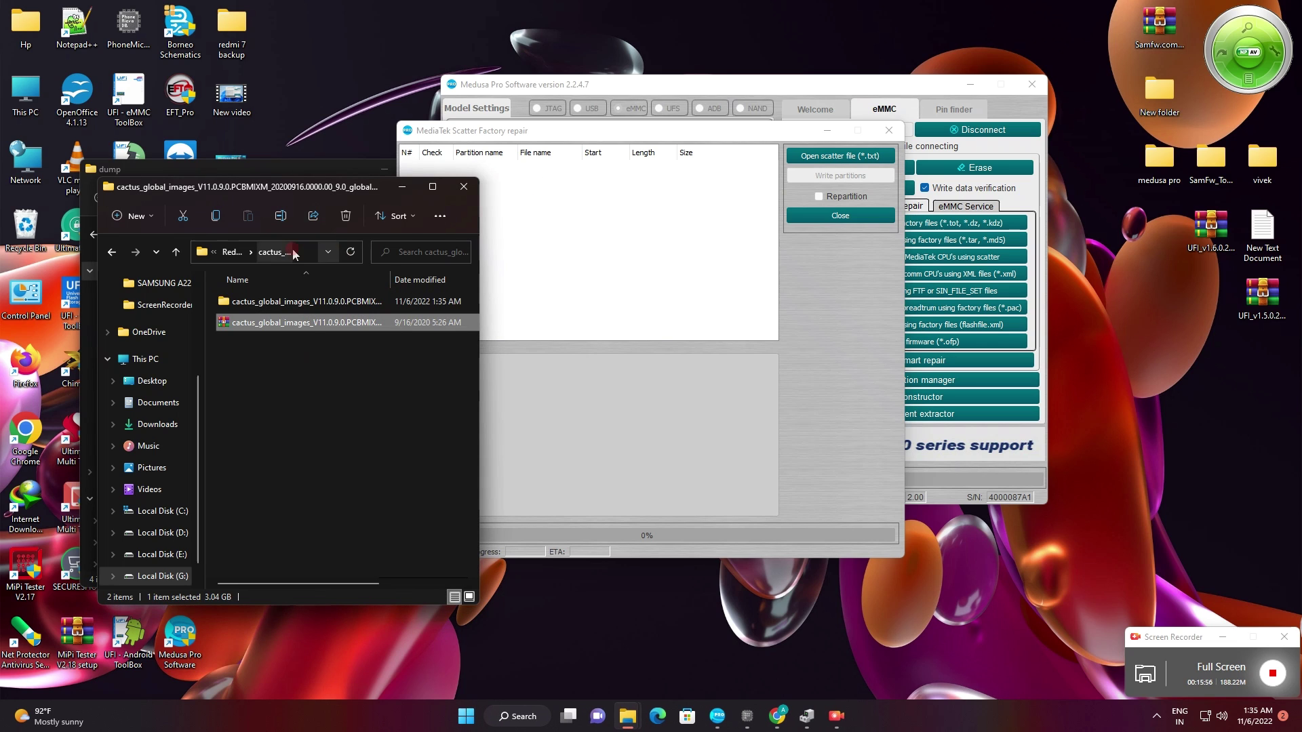
Load the scatter file from the innermost extracted cactus_global_images folder and start writing the checked partitions to the eMMC
{"action": "left_click", "coordinate": [861, 155]}
{"action": "right_click", "coordinate": [645, 466]}
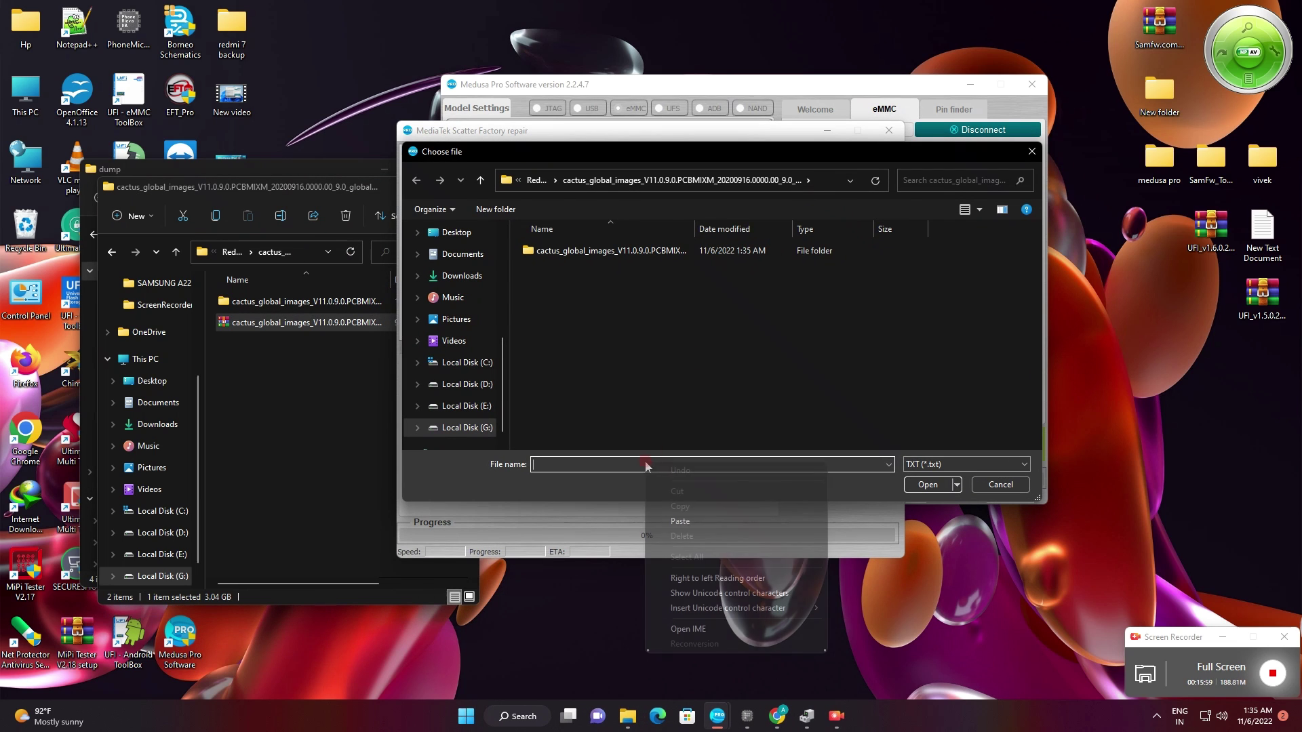
{"action": "left_click", "coordinate": [678, 524]}
{"action": "left_click", "coordinate": [922, 485]}
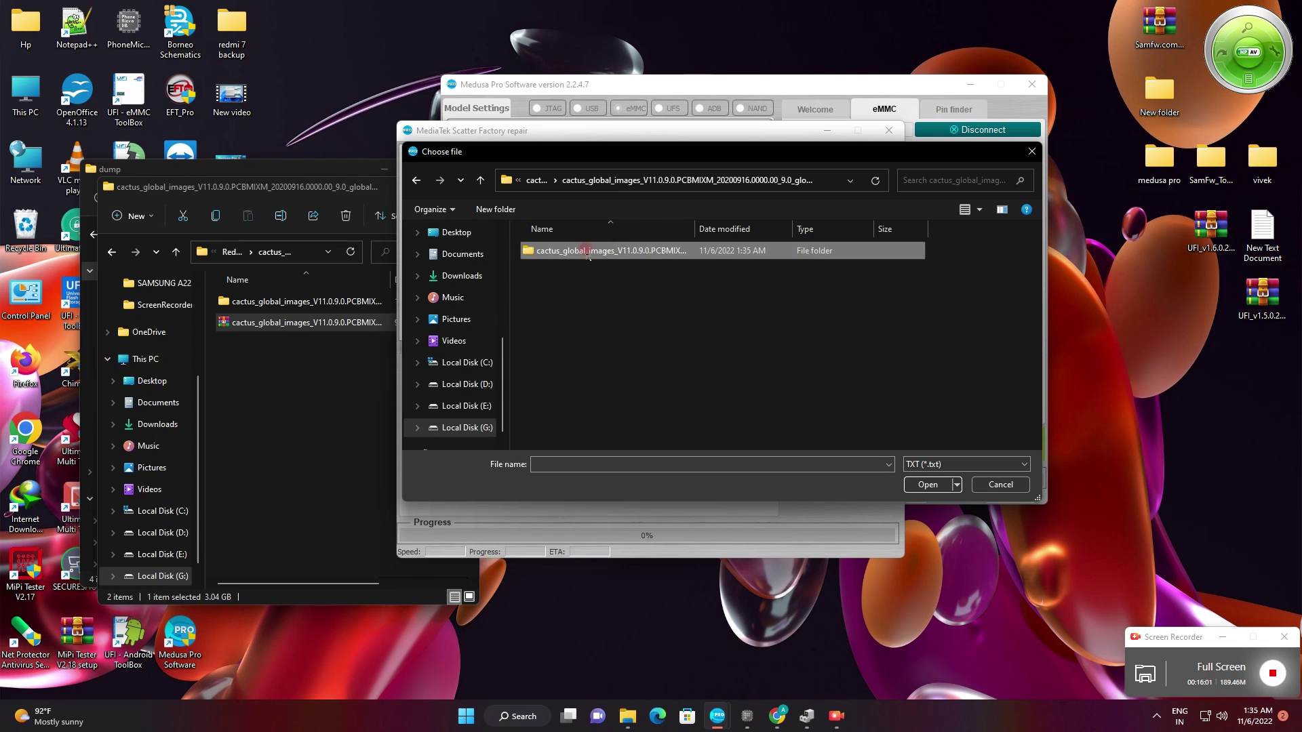
{"action": "double_click", "coordinate": [573, 251]}
{"action": "double_click", "coordinate": [578, 252]}
{"action": "double_click", "coordinate": [569, 271]}
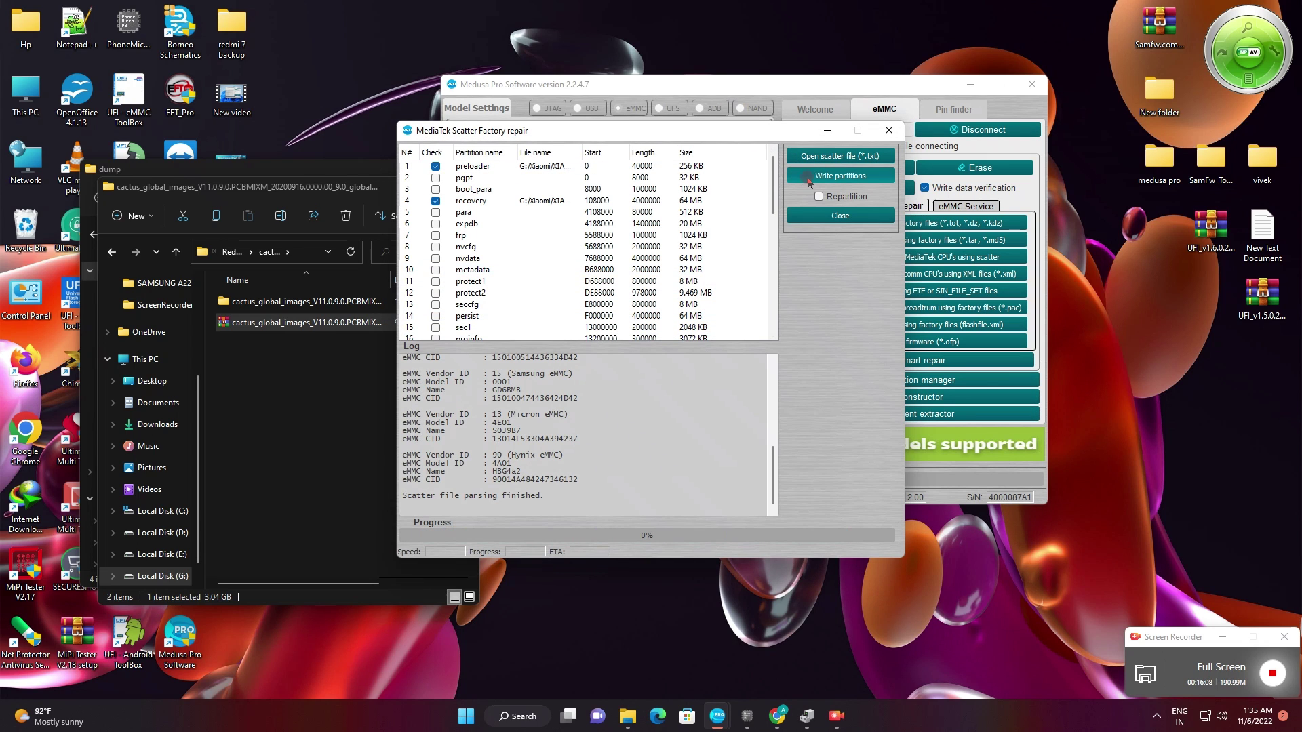
{"action": "left_click", "coordinate": [809, 179]}
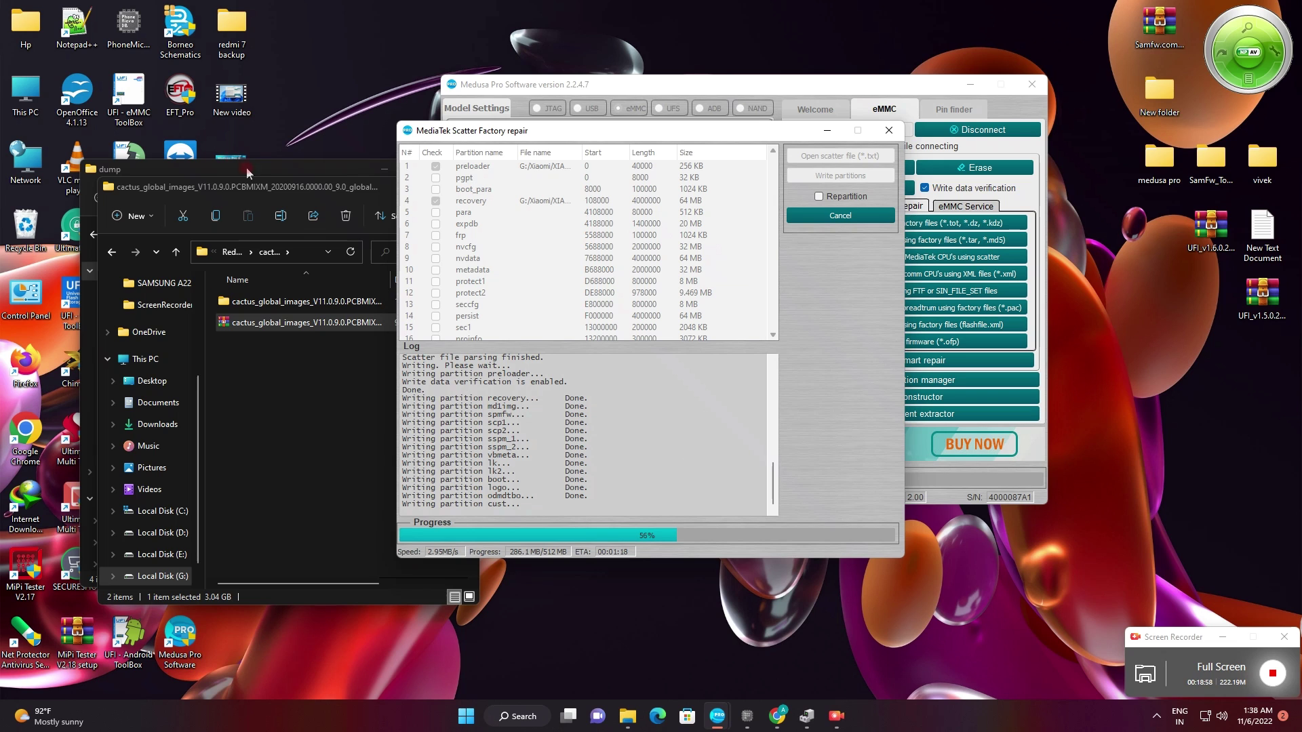
{"action": "left_click", "coordinate": [271, 170]}
{"action": "left_click_drag", "start_coordinate": [300, 170], "coordinate": [223, 284]}
{"action": "left_click", "coordinate": [236, 187]}
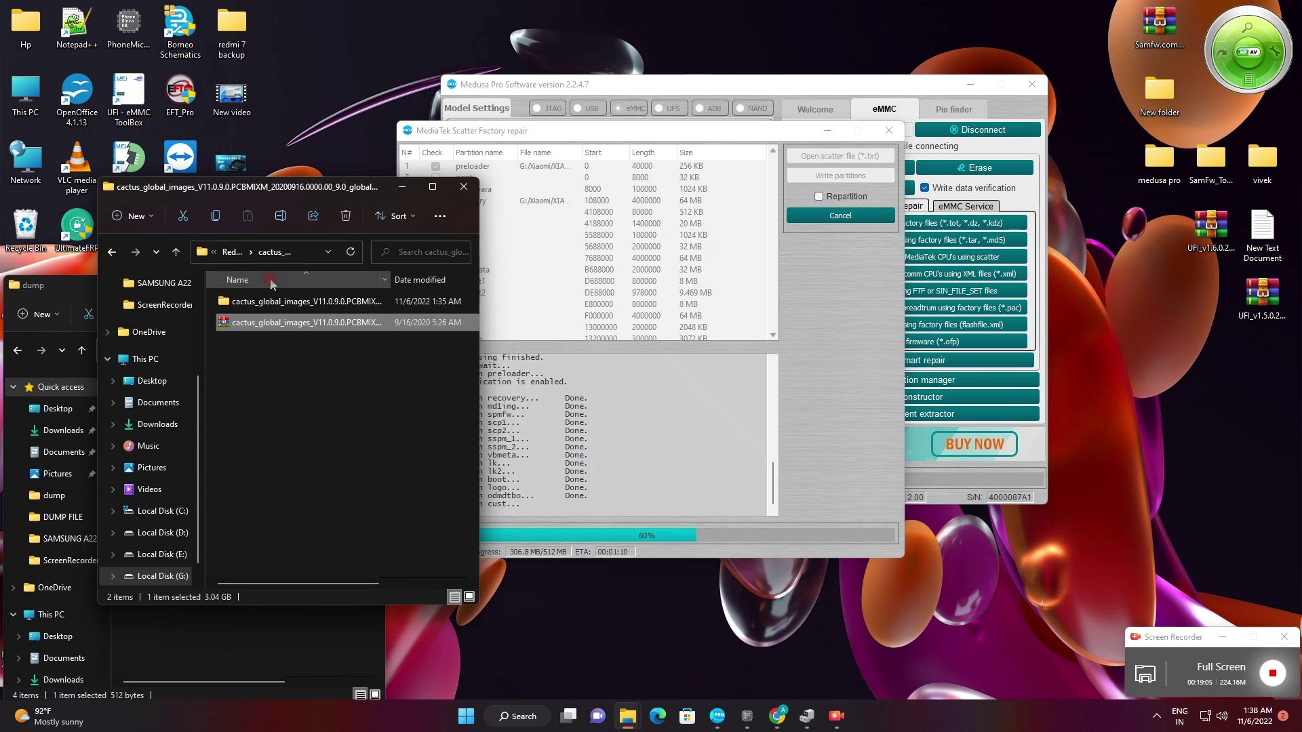
{"action": "left_click_drag", "start_coordinate": [321, 188], "coordinate": [237, 166]}
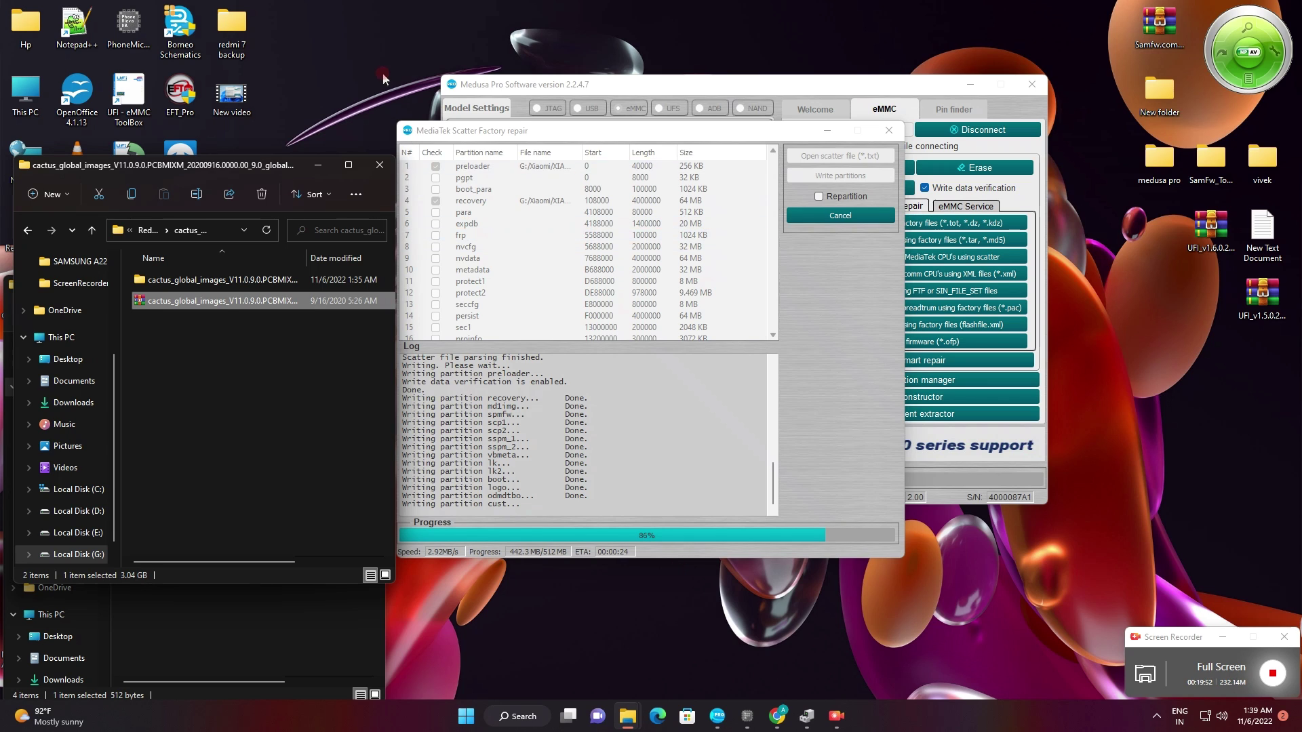
{"action": "right_click", "coordinate": [348, 40]}
{"action": "left_click", "coordinate": [409, 107]}
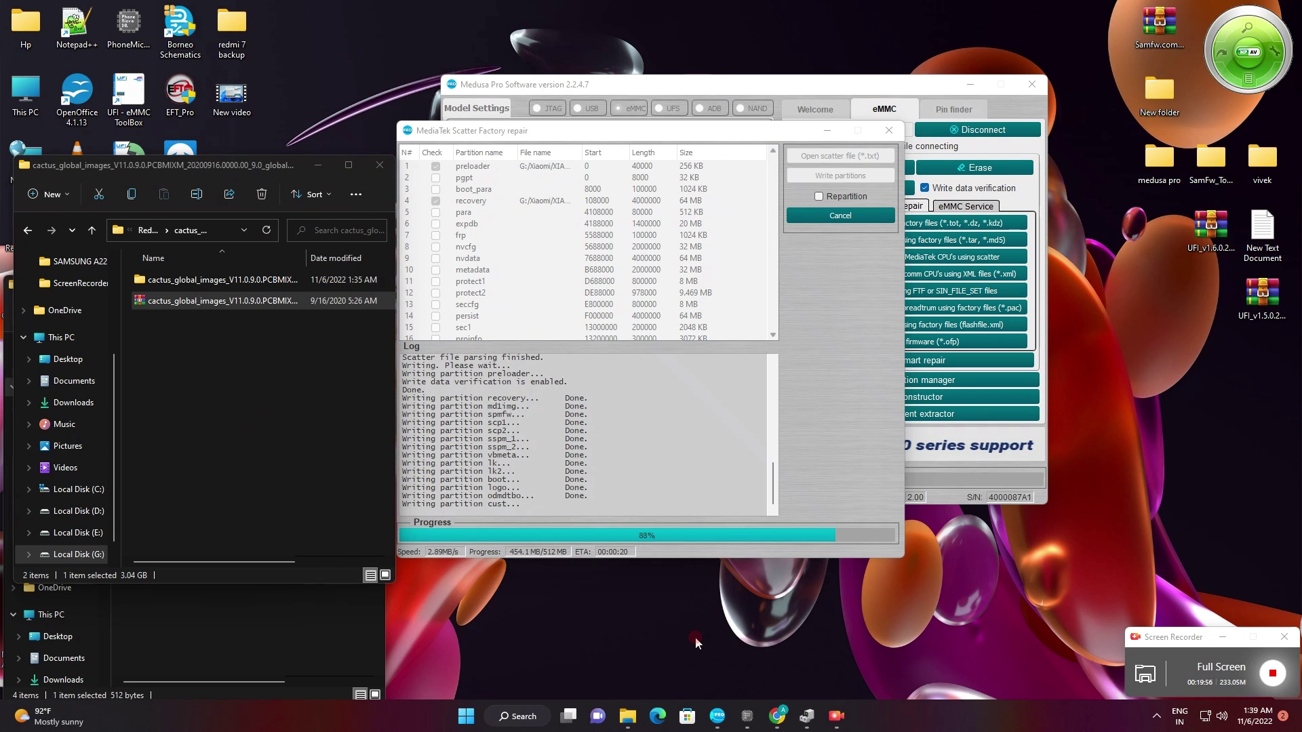